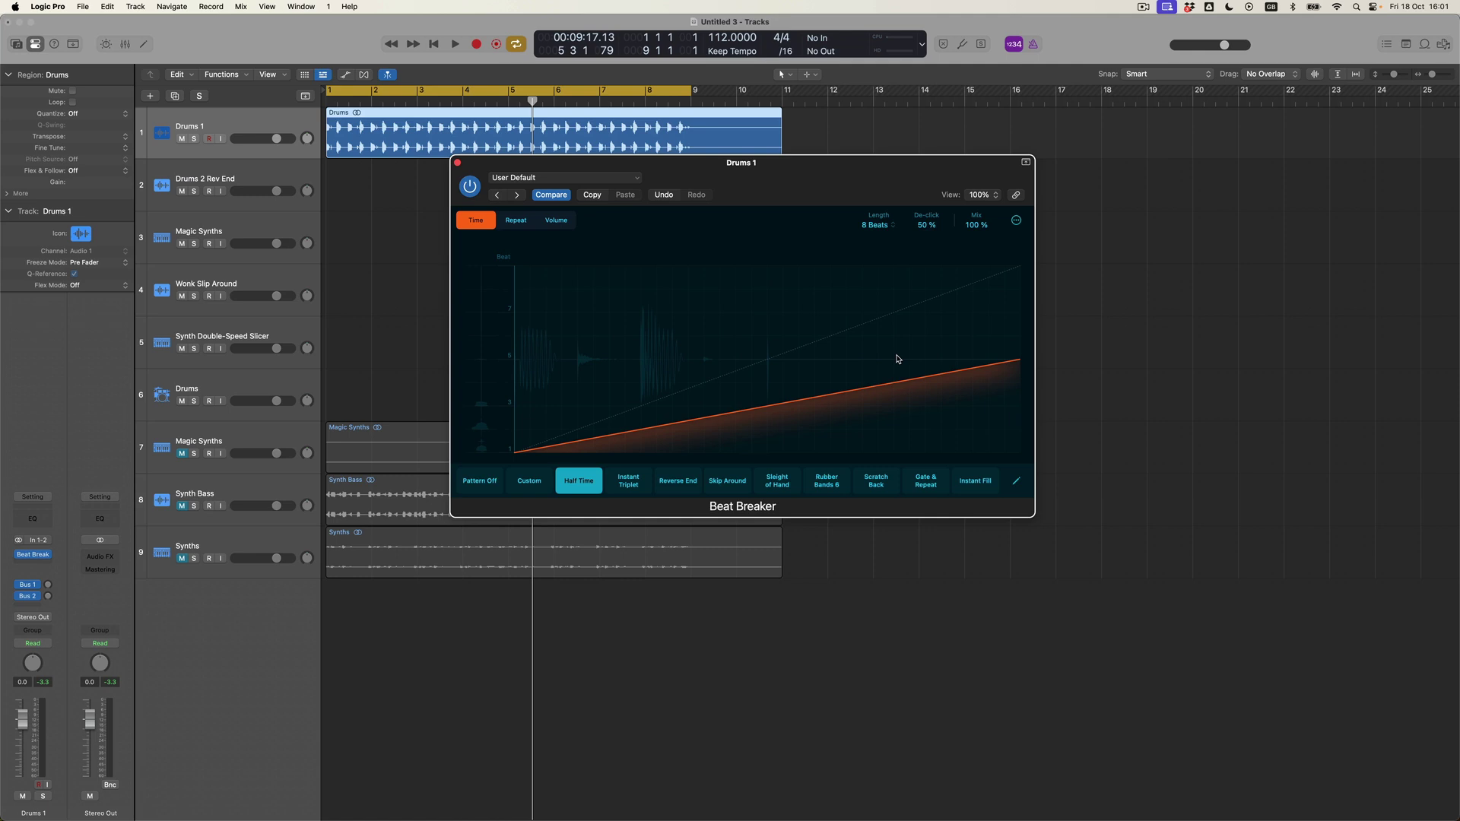
# Play the drums with the Half Time pattern and set the Beat Breaker pattern length to 4 Beats.
pyautogui.press('space')
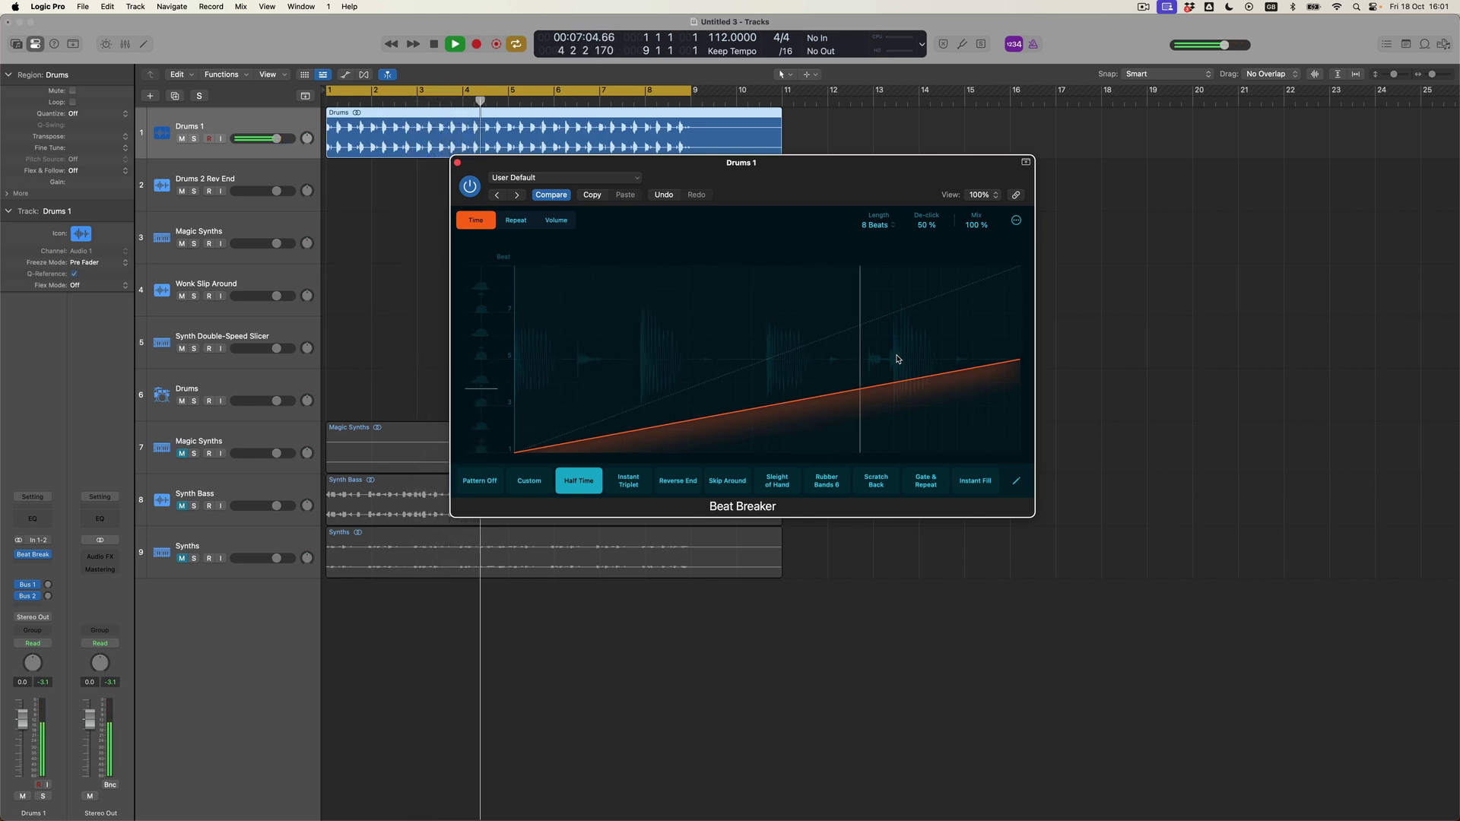
pyautogui.press('space')
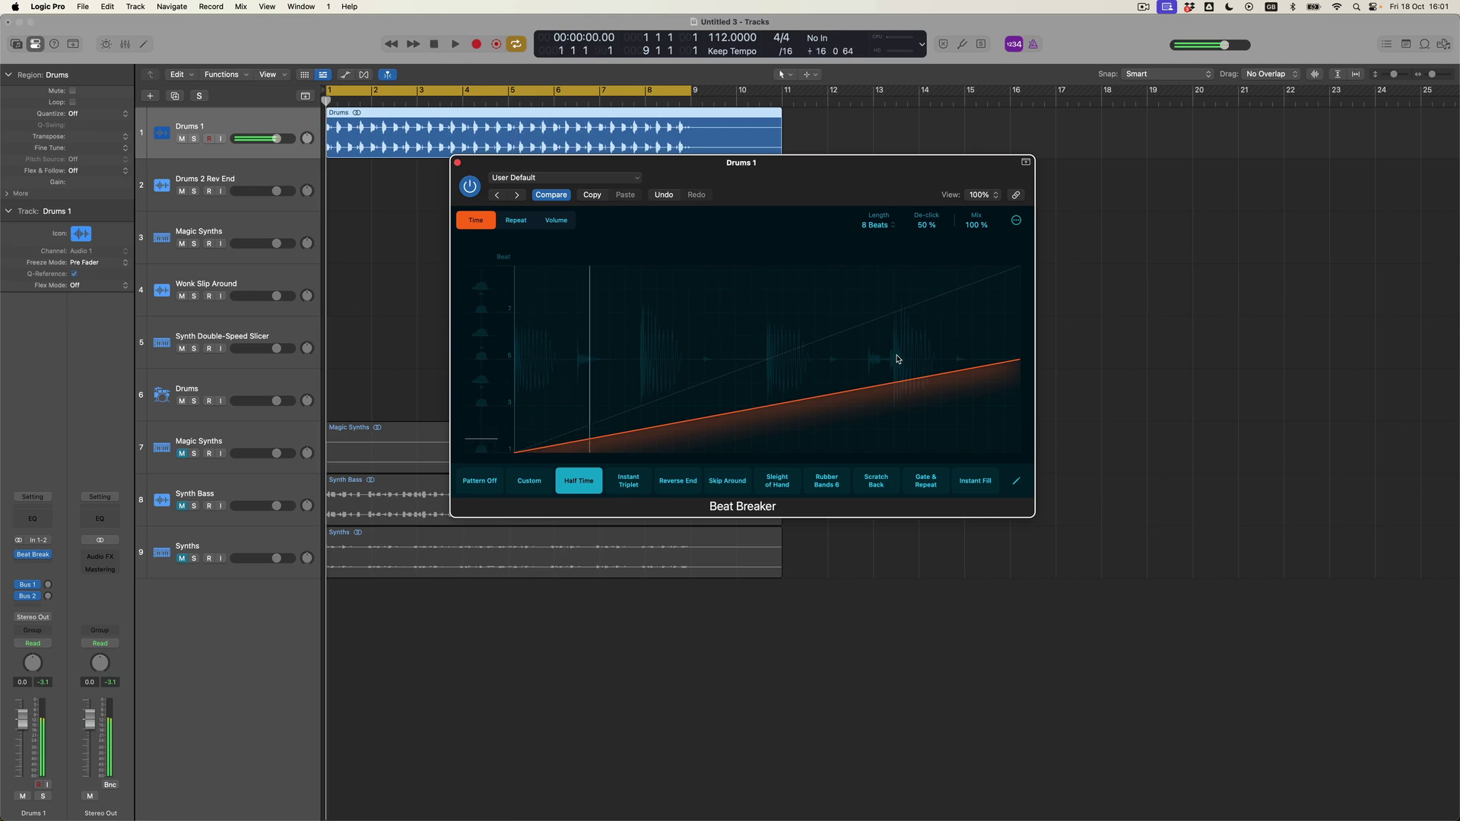
pyautogui.click(890, 229)
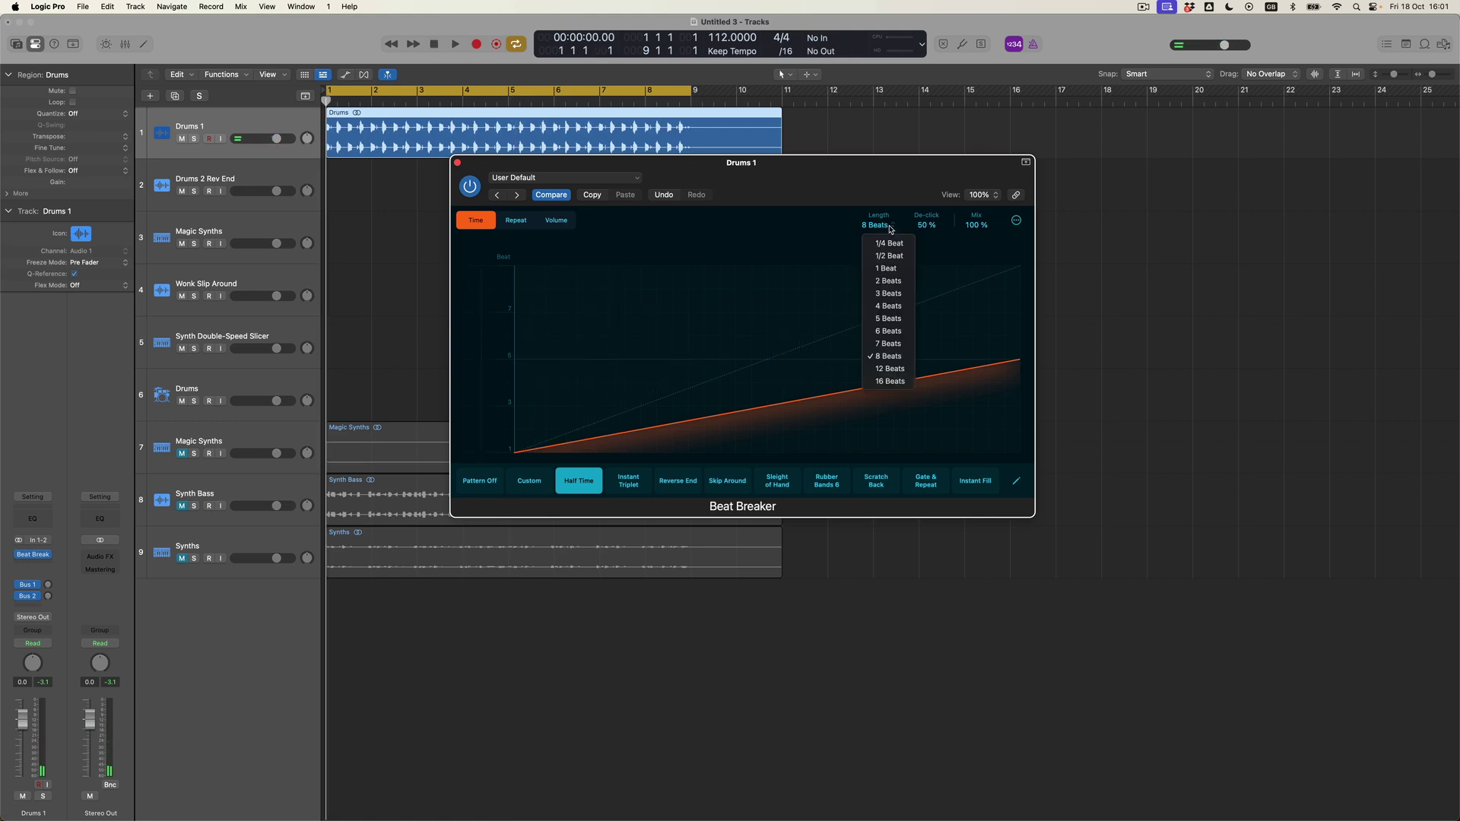
pyautogui.click(892, 311)
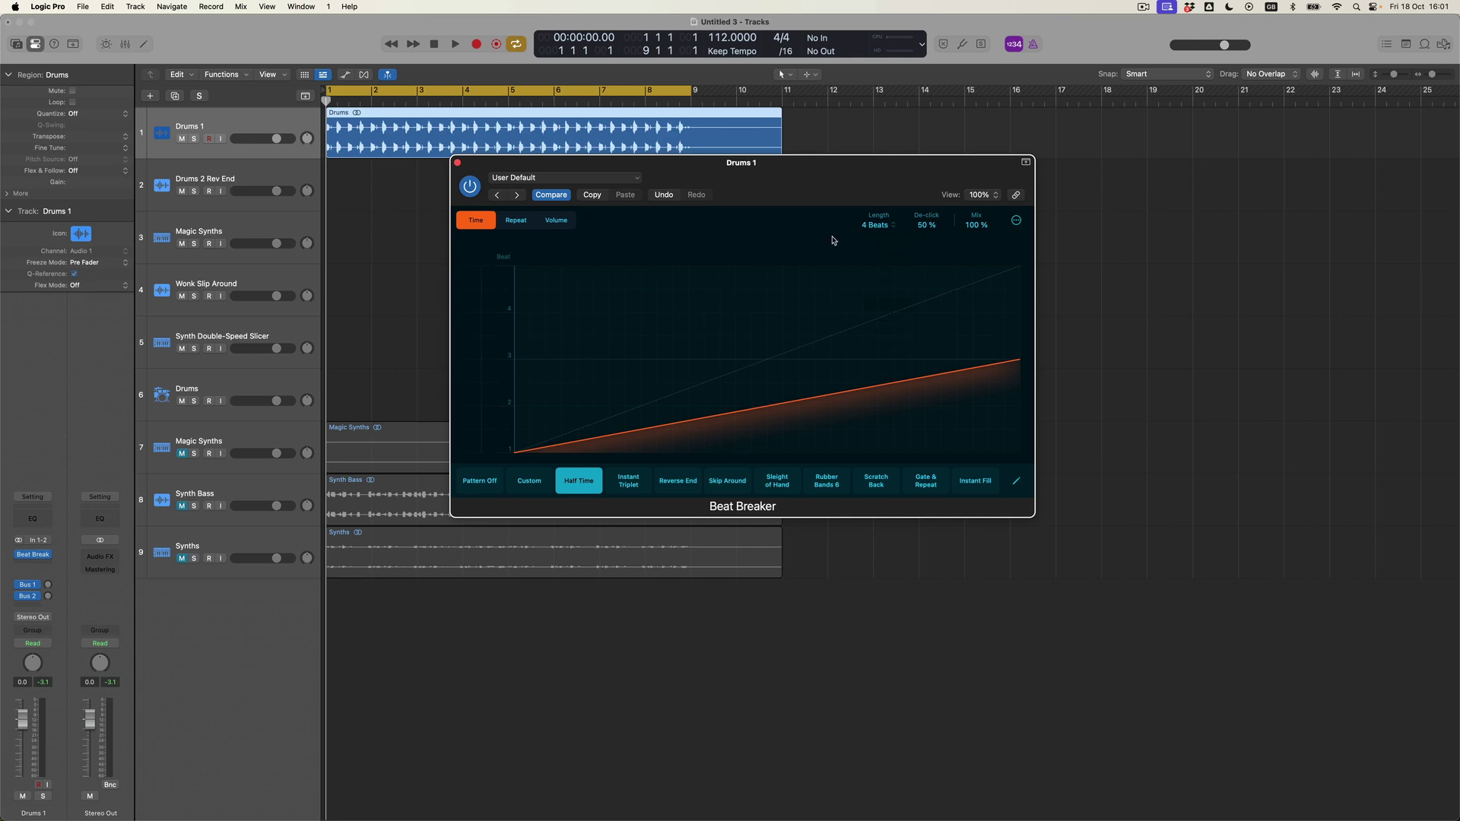
pyautogui.click(457, 162)
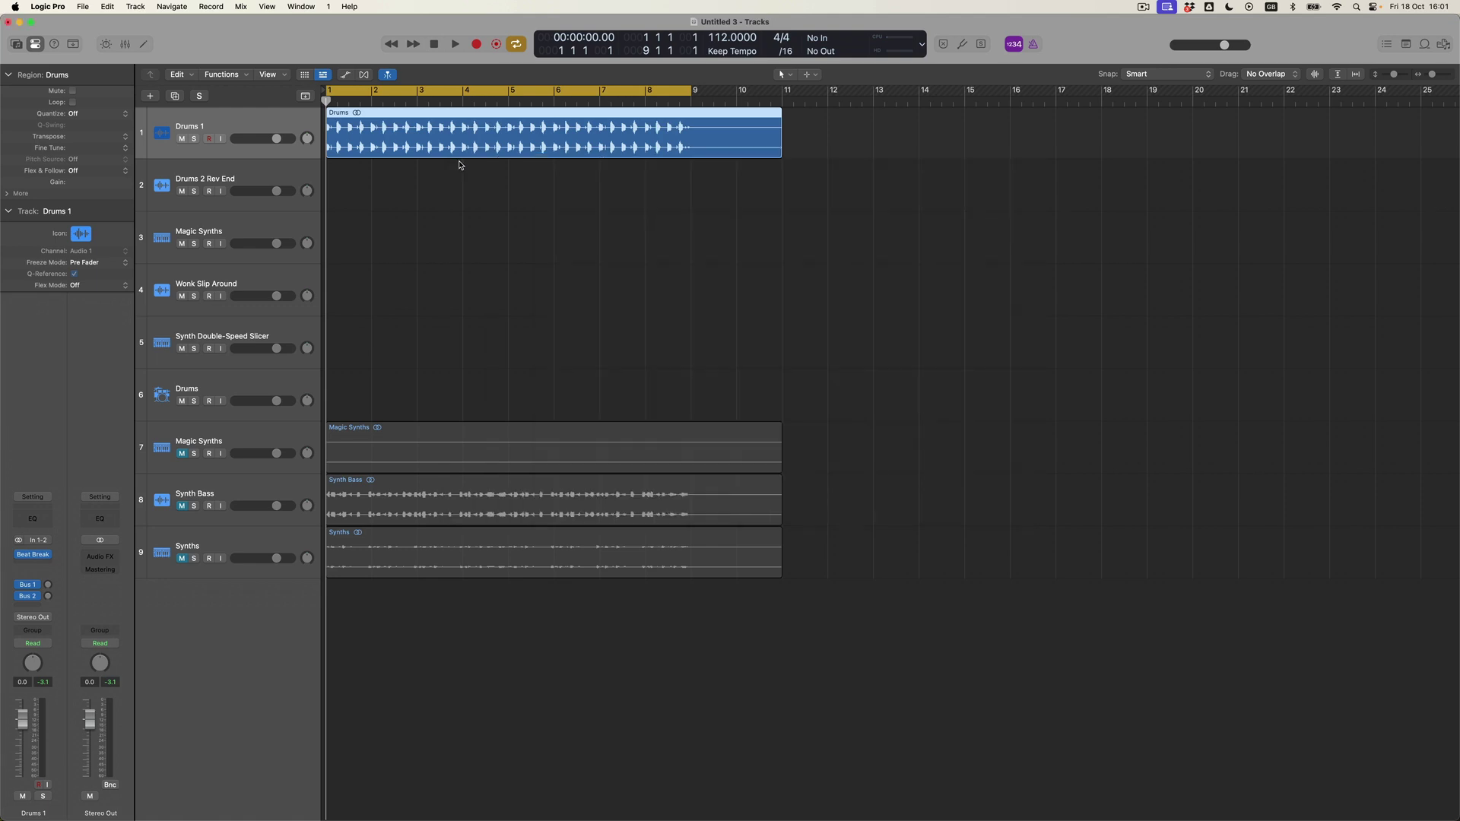
# Mute the Drums 1 track and unmute the dry Magic Synths on track 7 to listen to them alone.
pyautogui.click(182, 139)
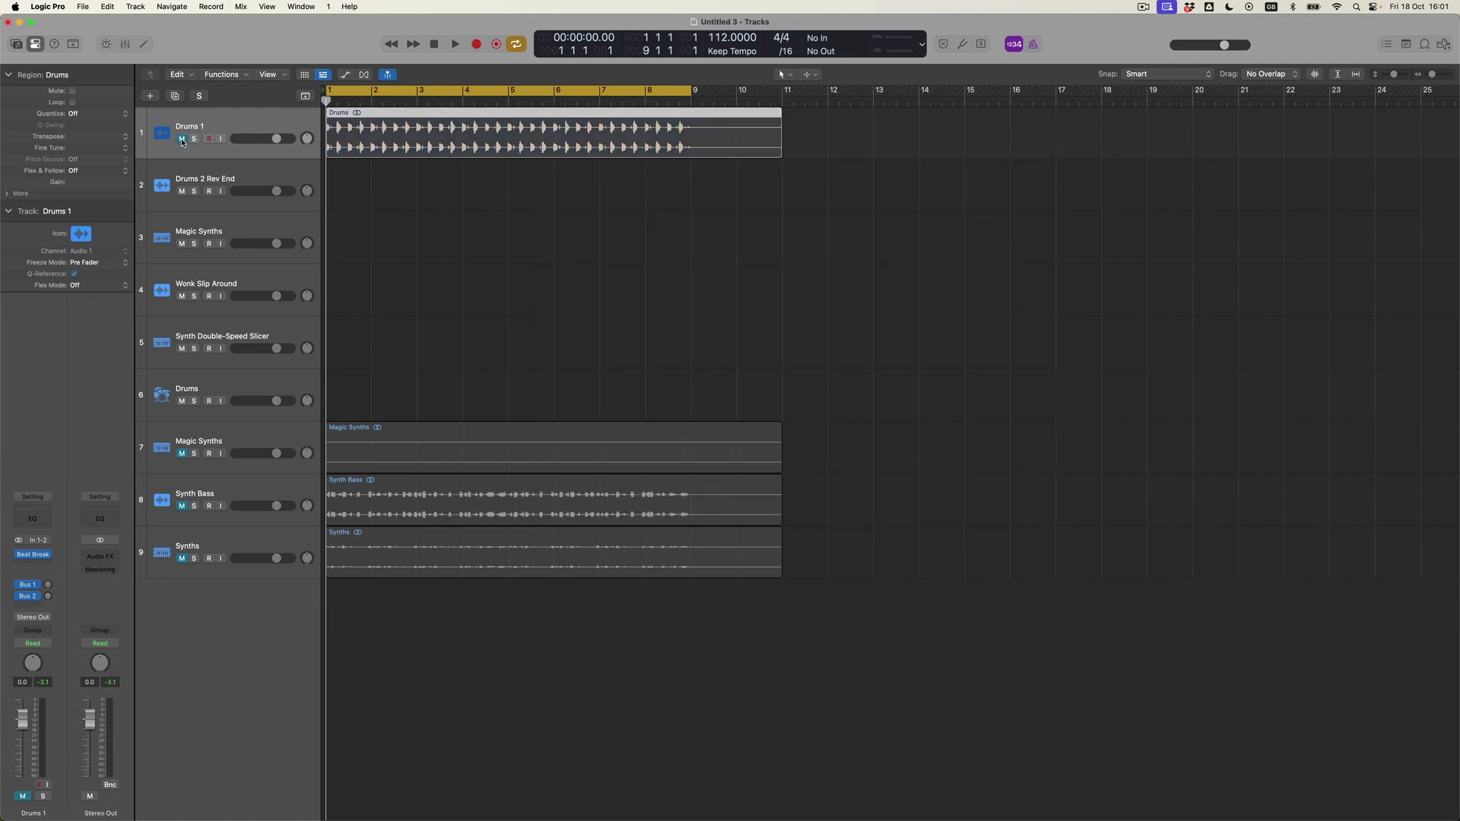
pyautogui.click(182, 564)
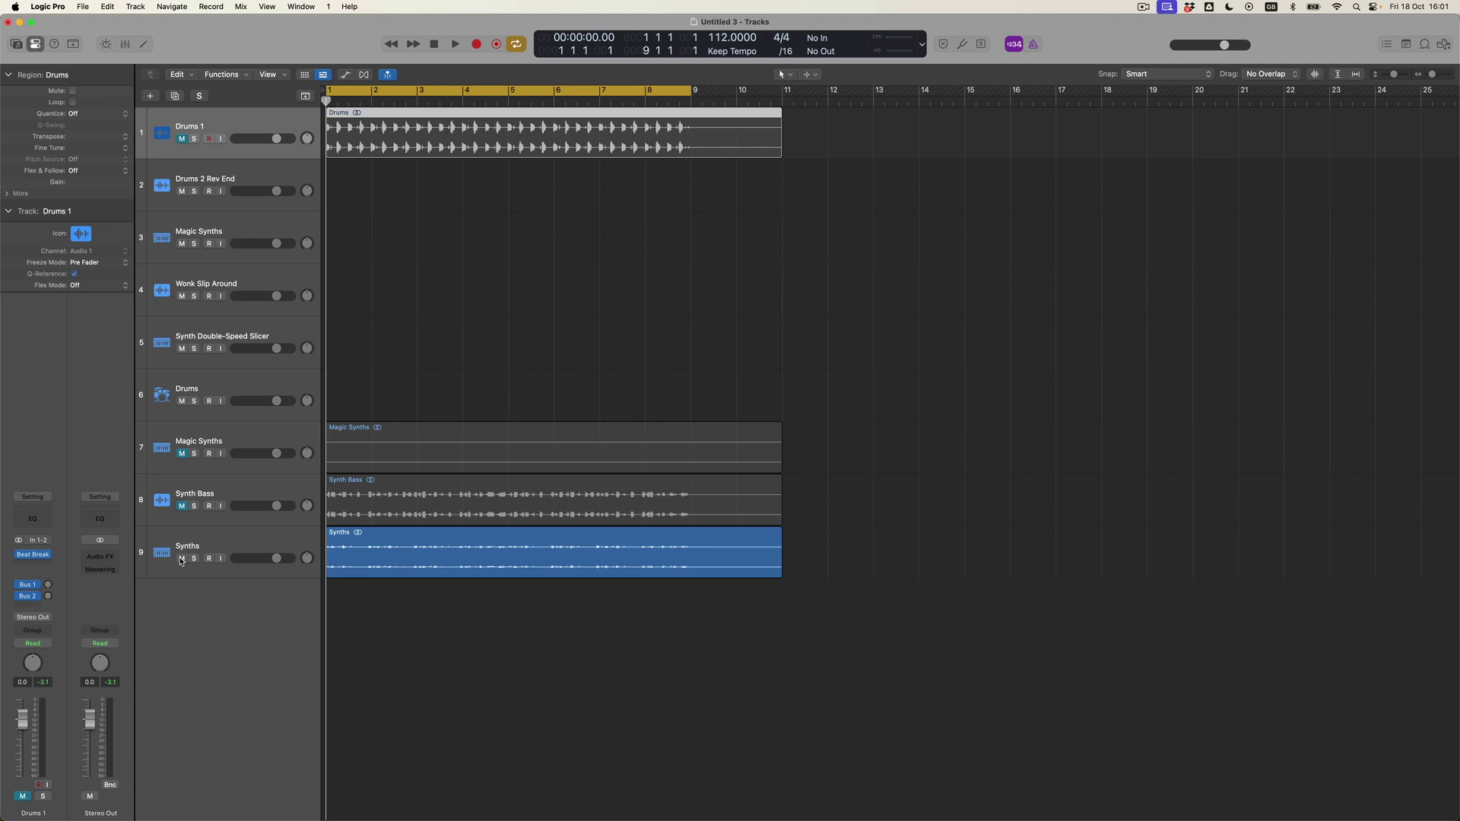
pyautogui.click(182, 559)
pyautogui.click(239, 443)
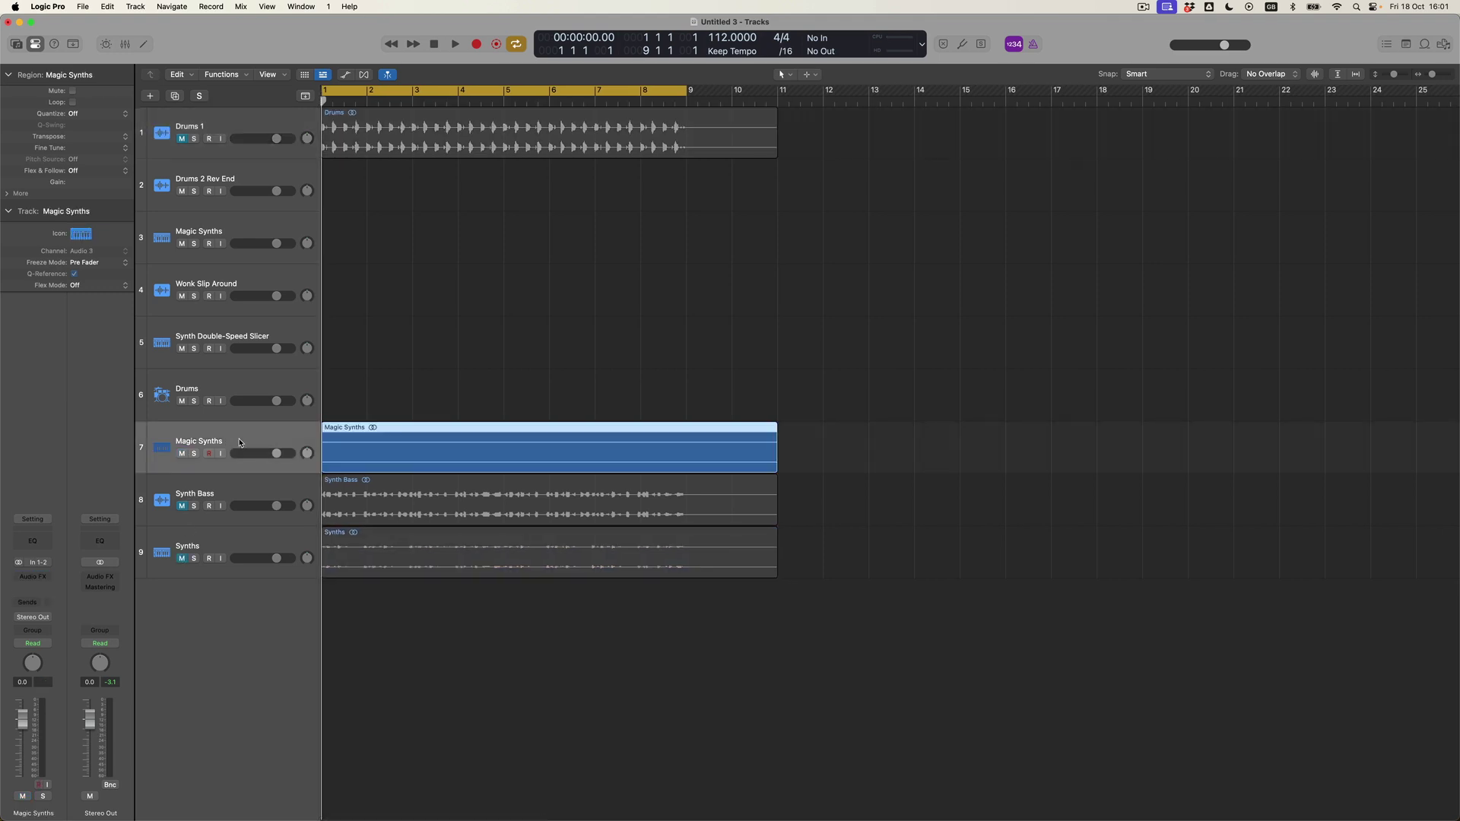
pyautogui.press('space')
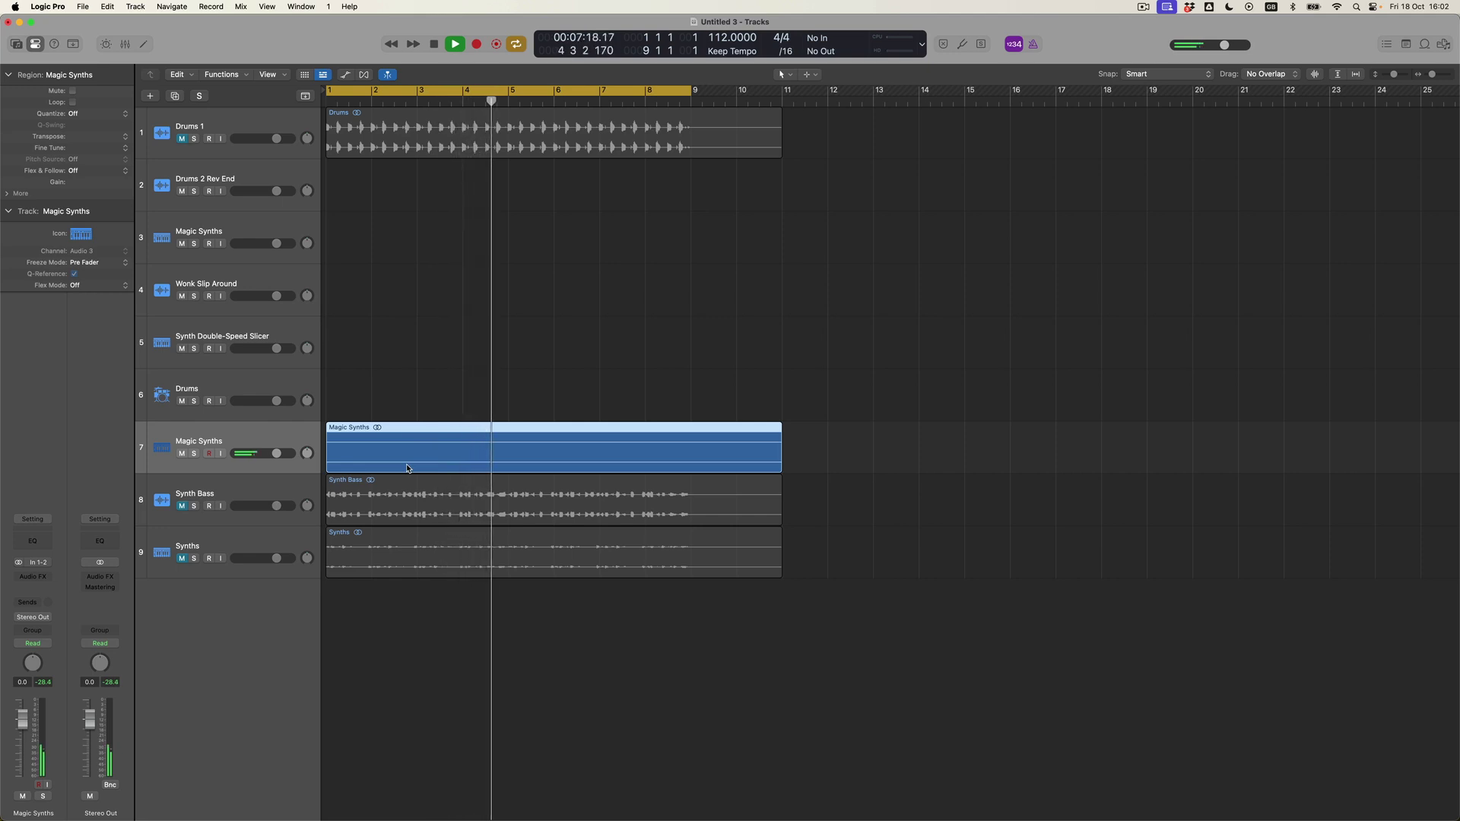
pyautogui.press('space')
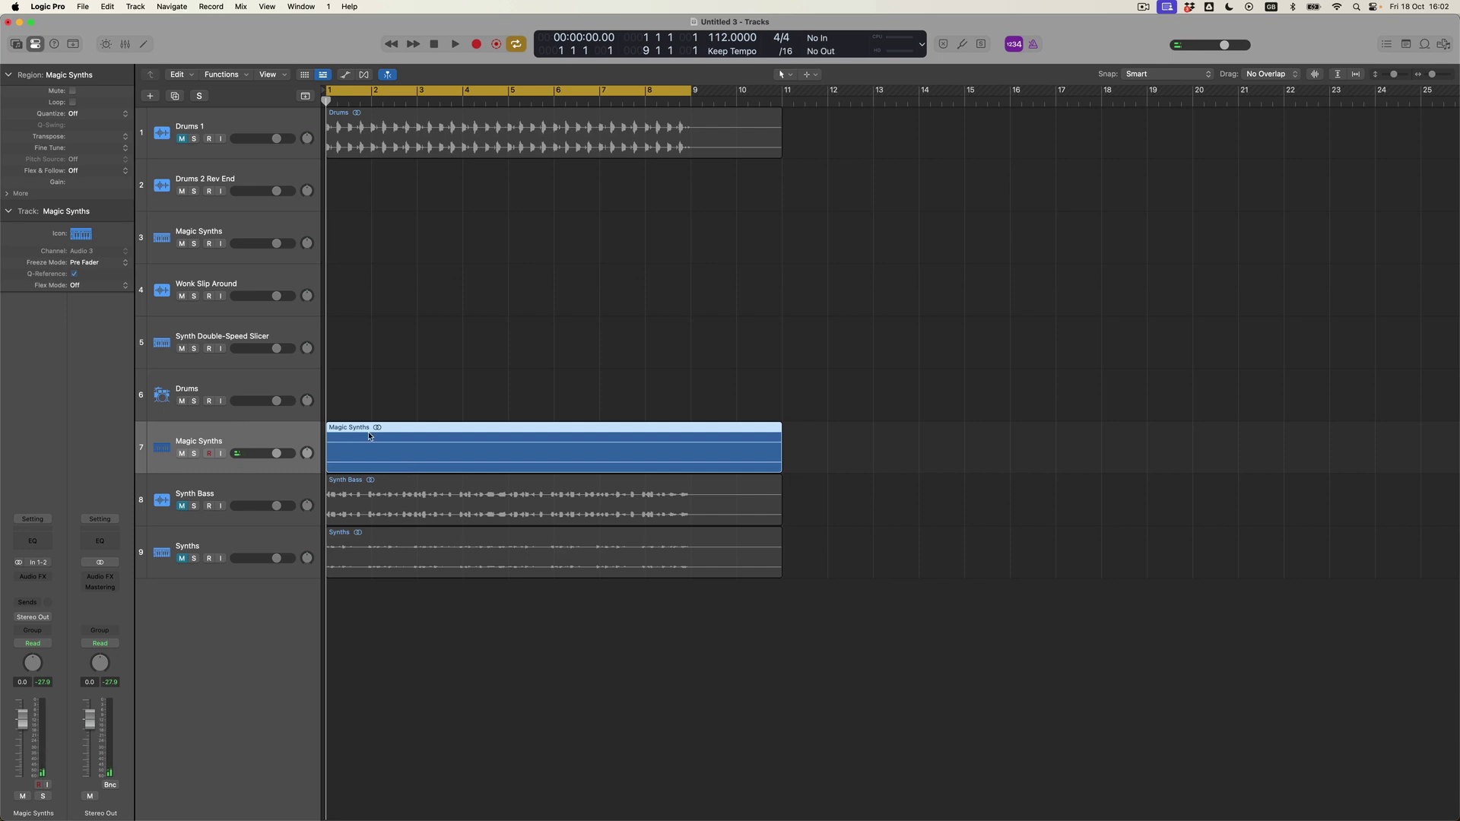
# Move the Magic Synths region up to the effected Magic Synths track 3 at bar 1 and play it.
pyautogui.moveTo(373, 430); pyautogui.dragTo(370, 238)
pyautogui.press('space')
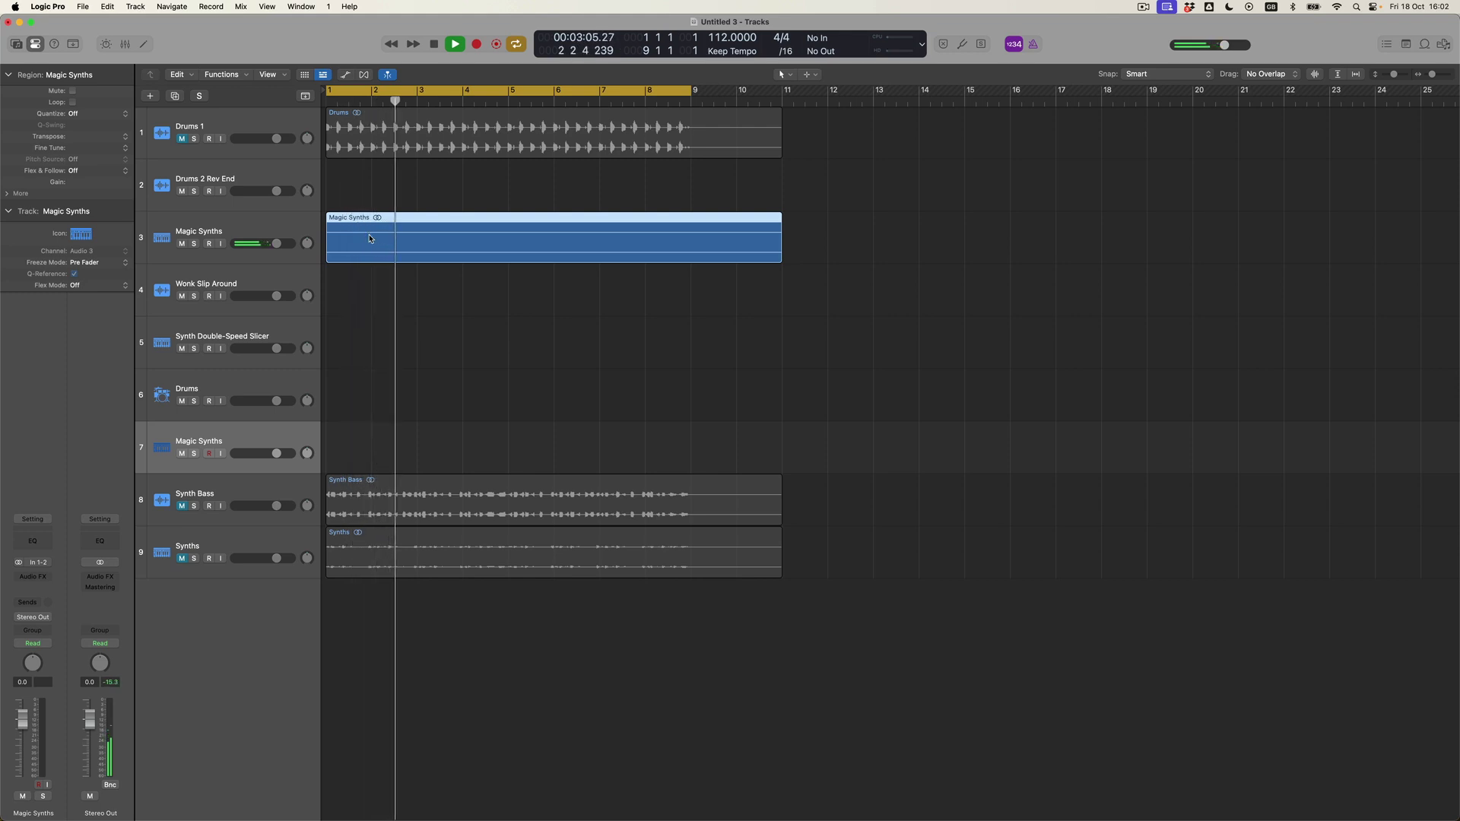
pyautogui.click(230, 236)
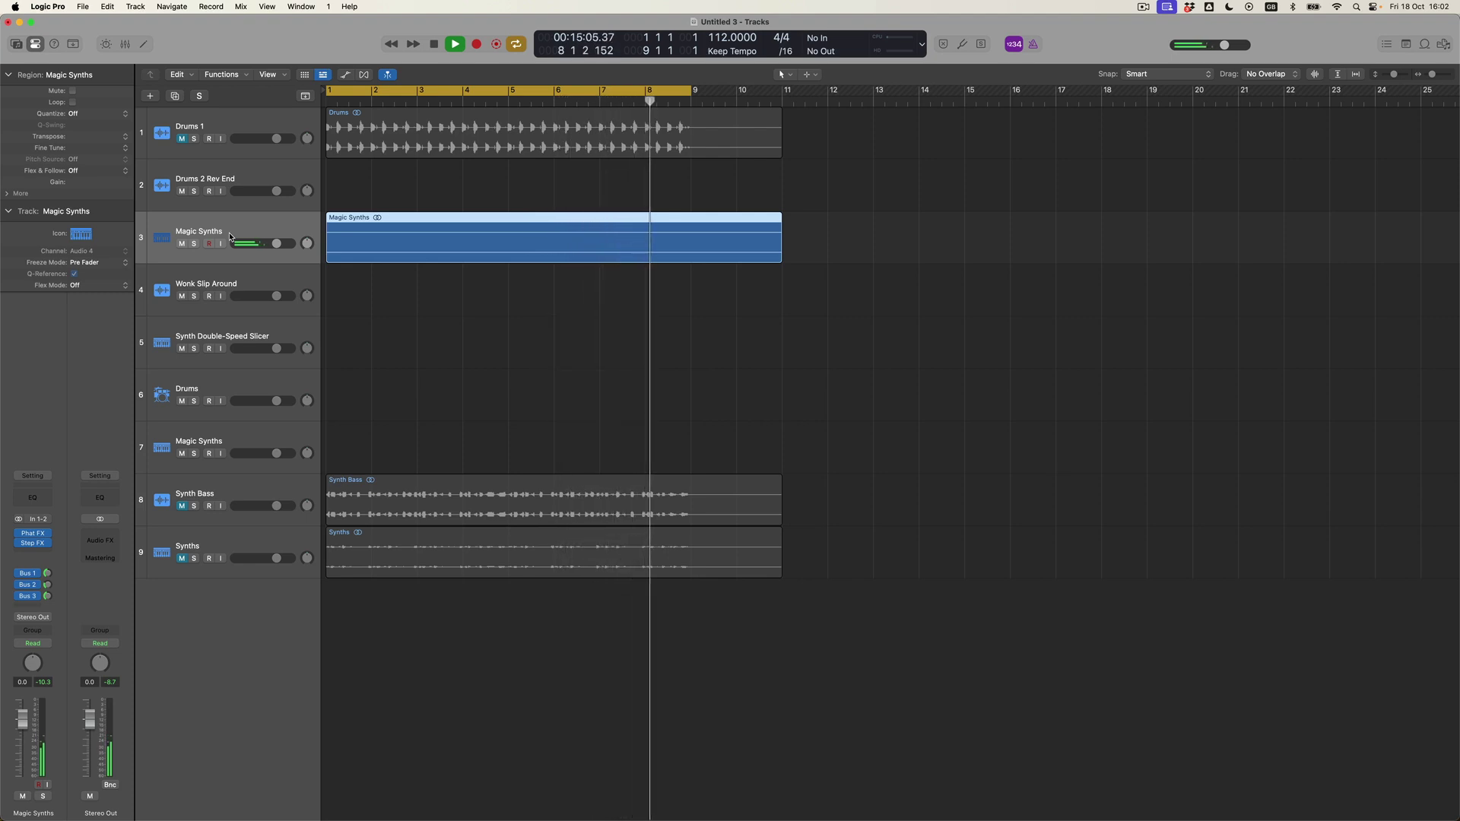
pyautogui.press('space')
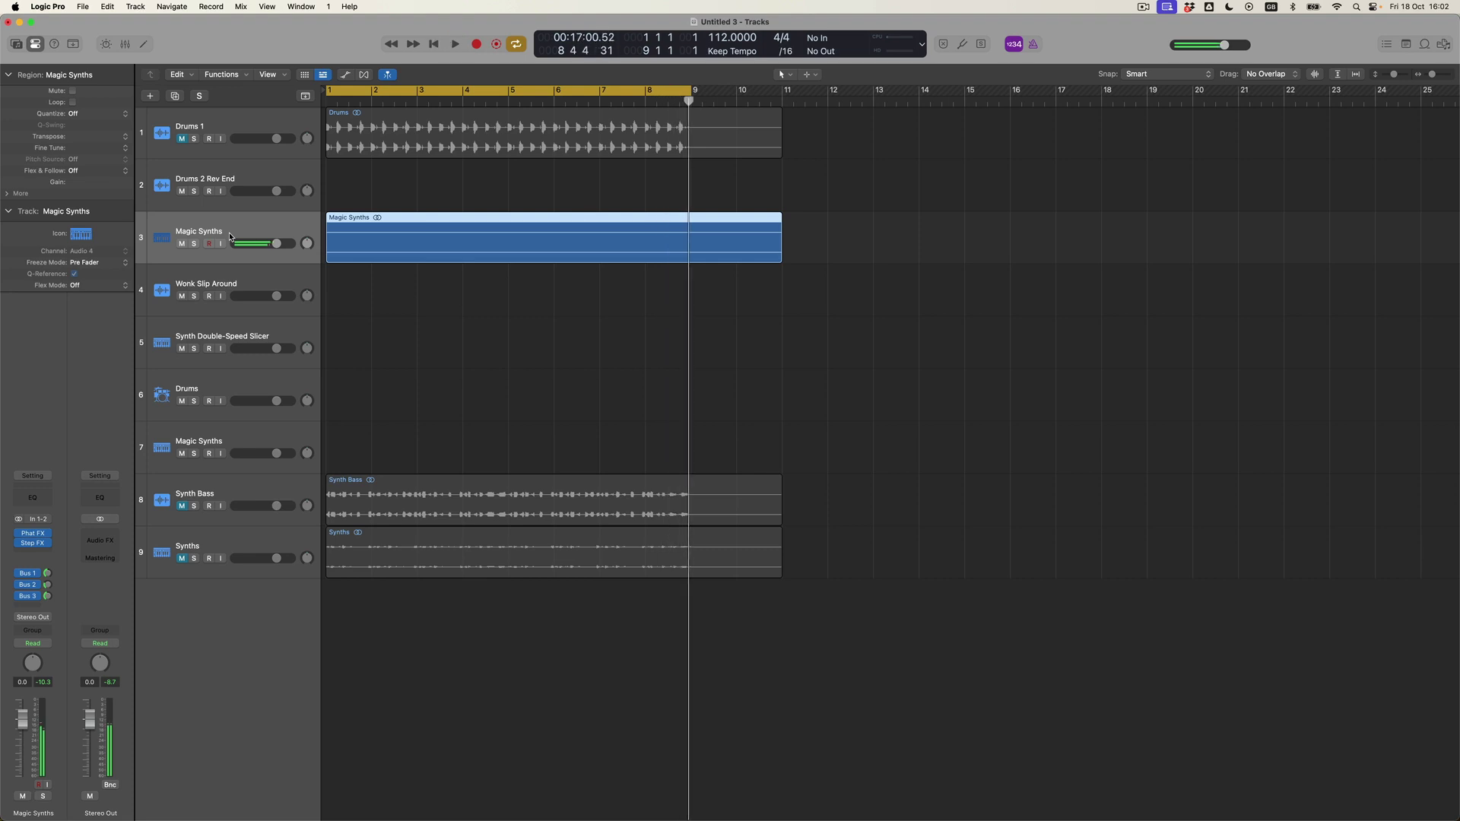
pyautogui.press('Return')
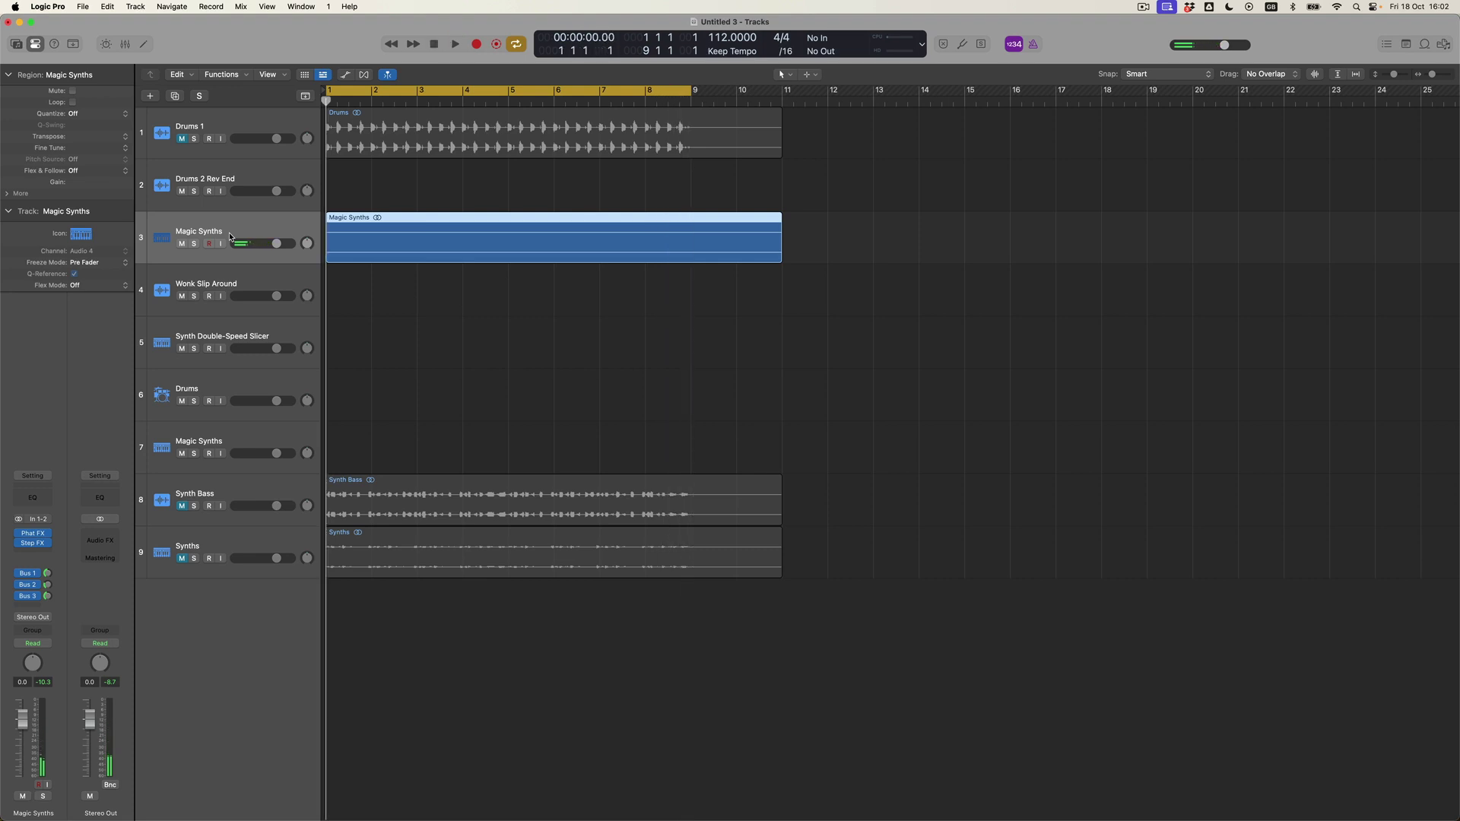
# Move the Phat FX XY pad point on the Magic Synths track from its corner to the centre during playback.
pyautogui.click(34, 535)
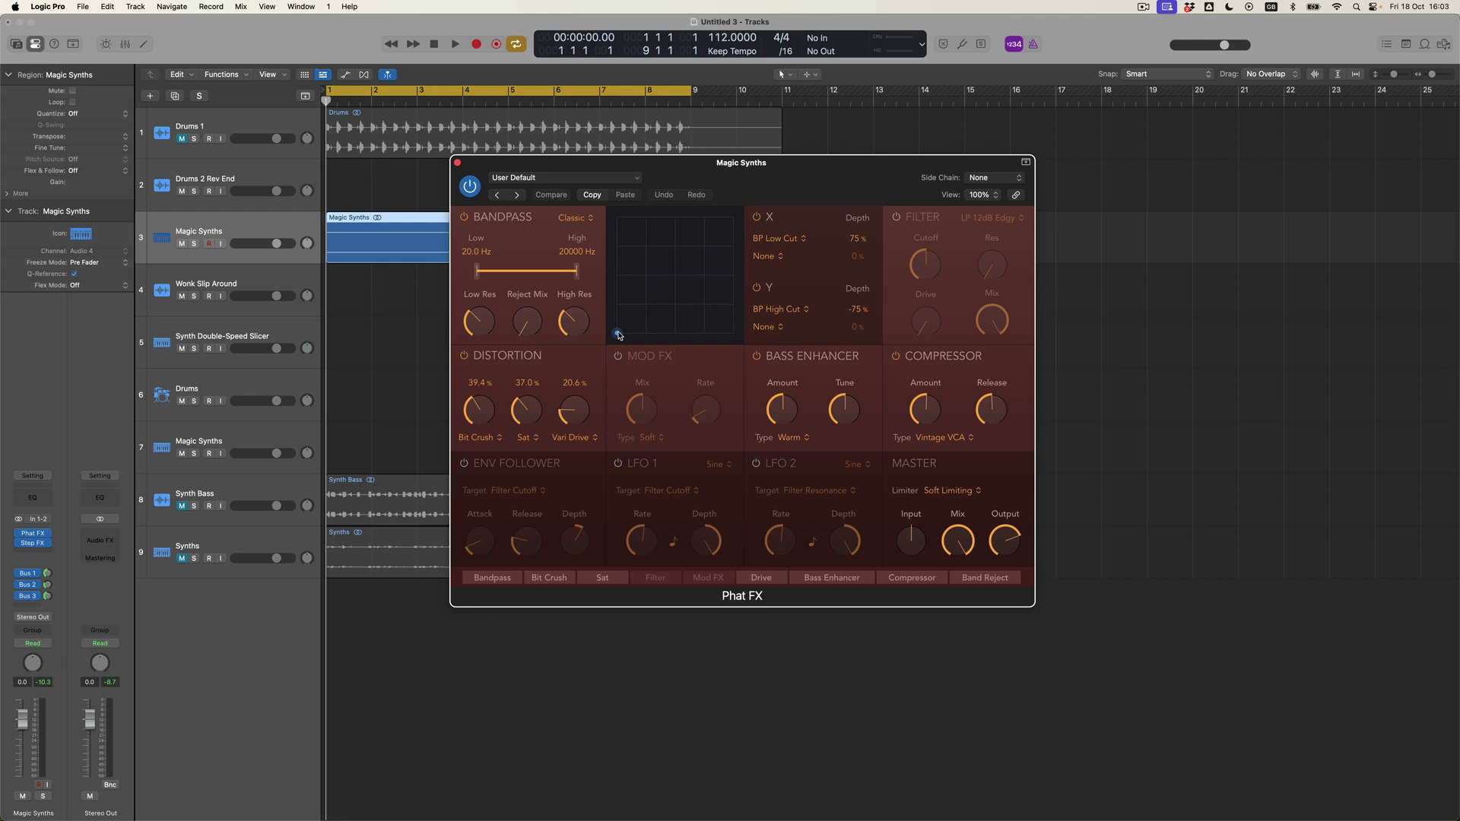
pyautogui.press('space')
pyautogui.moveTo(619, 334); pyautogui.dragTo(676, 276)
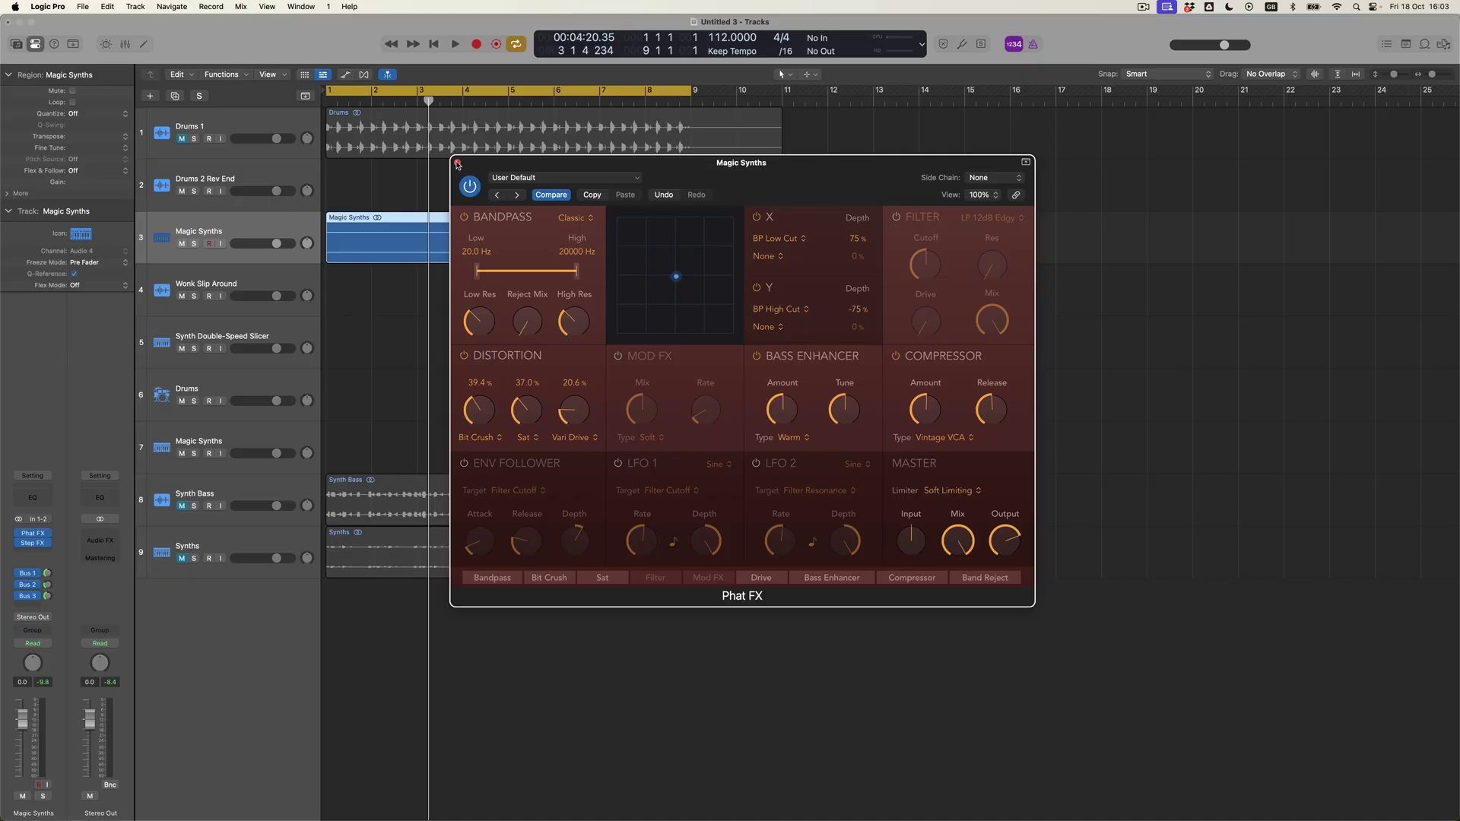
pyautogui.click(457, 163)
# Mute Magic Synths on track 3, and move the Synth Bass region onto the Wonk Slip Around track to play it from bar 1.
pyautogui.click(181, 244)
pyautogui.click(235, 277)
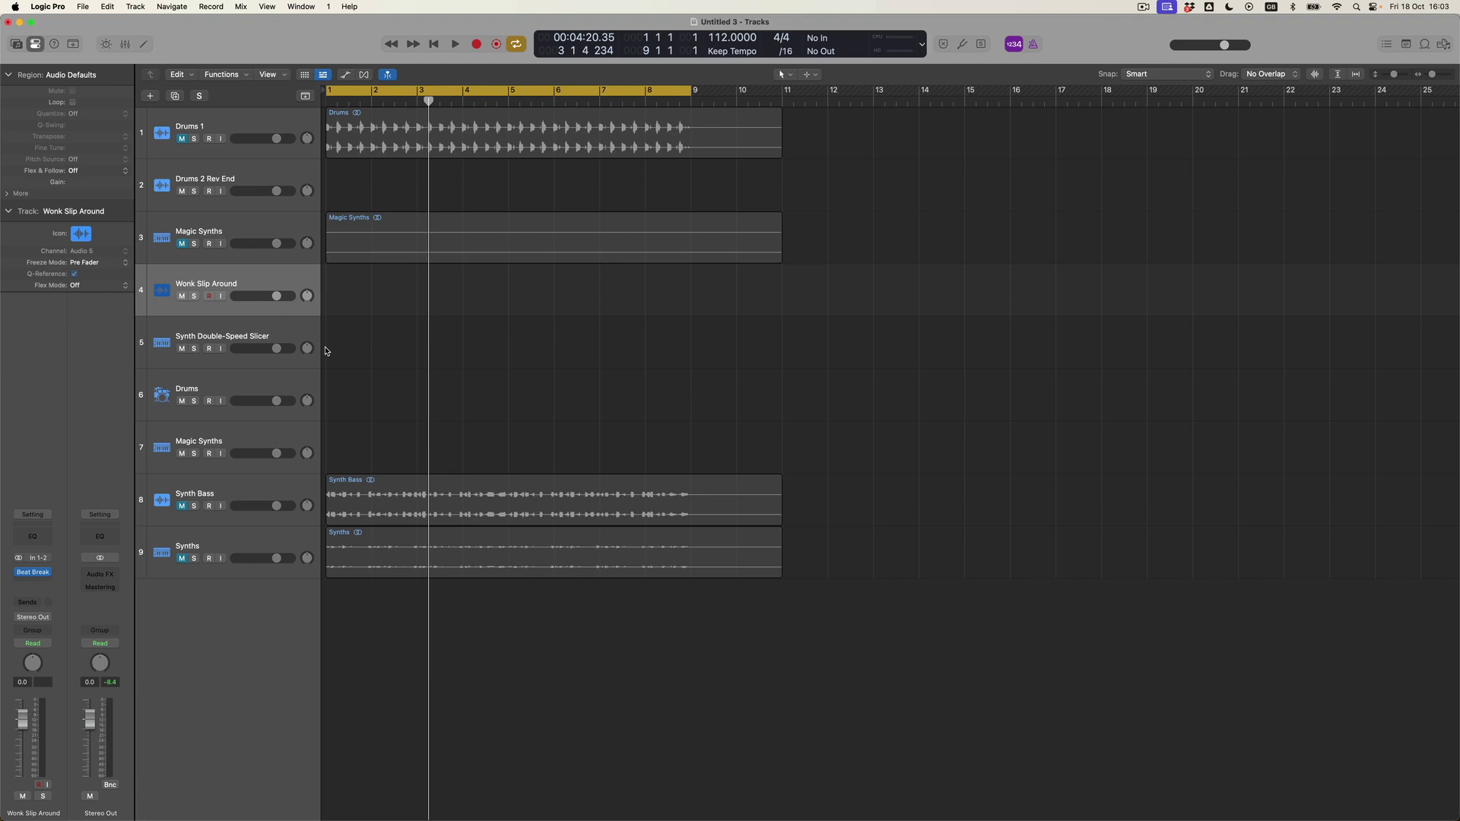
pyautogui.moveTo(368, 480); pyautogui.dragTo(368, 295)
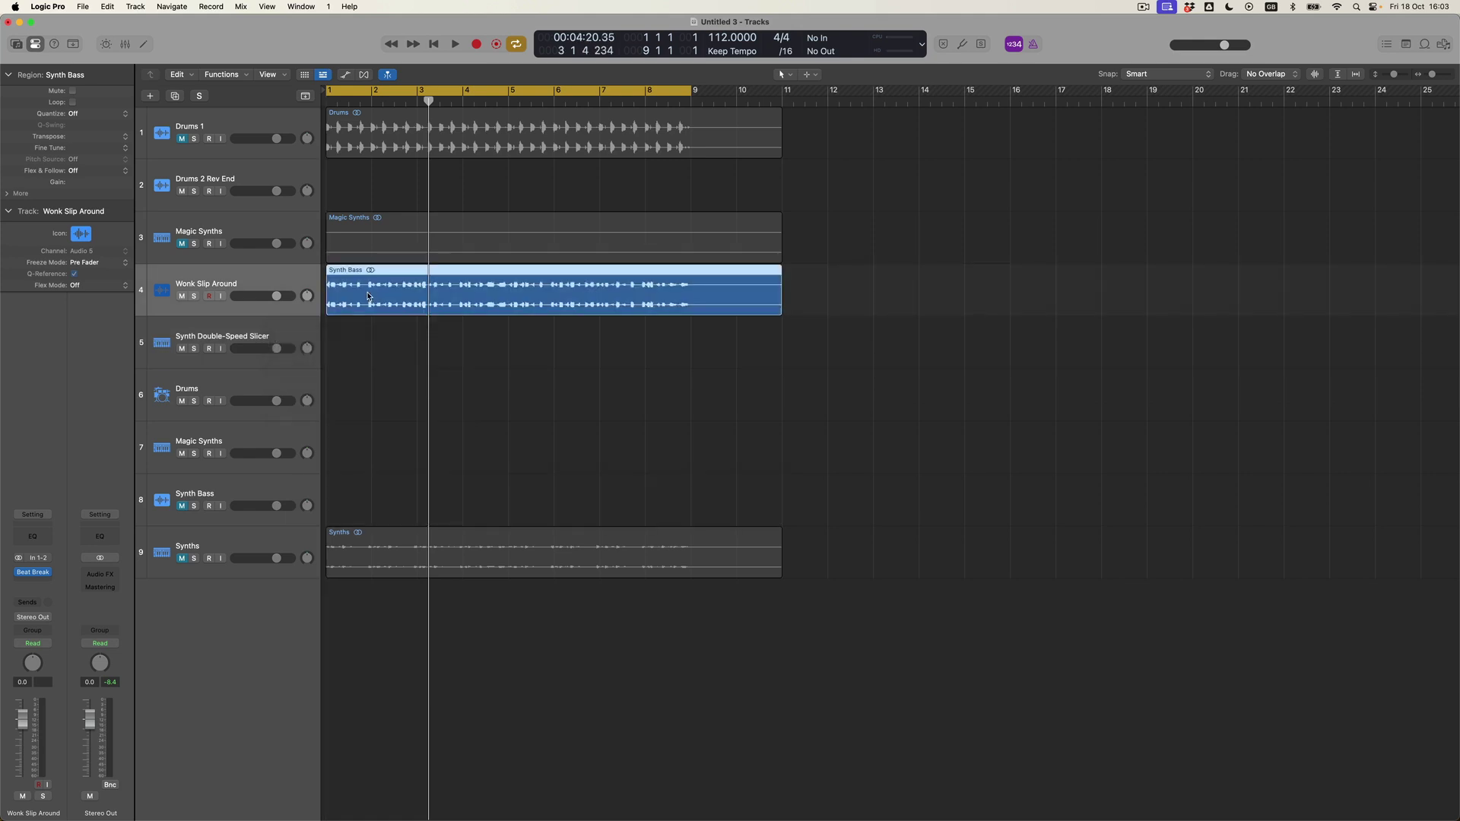
pyautogui.press('Return')
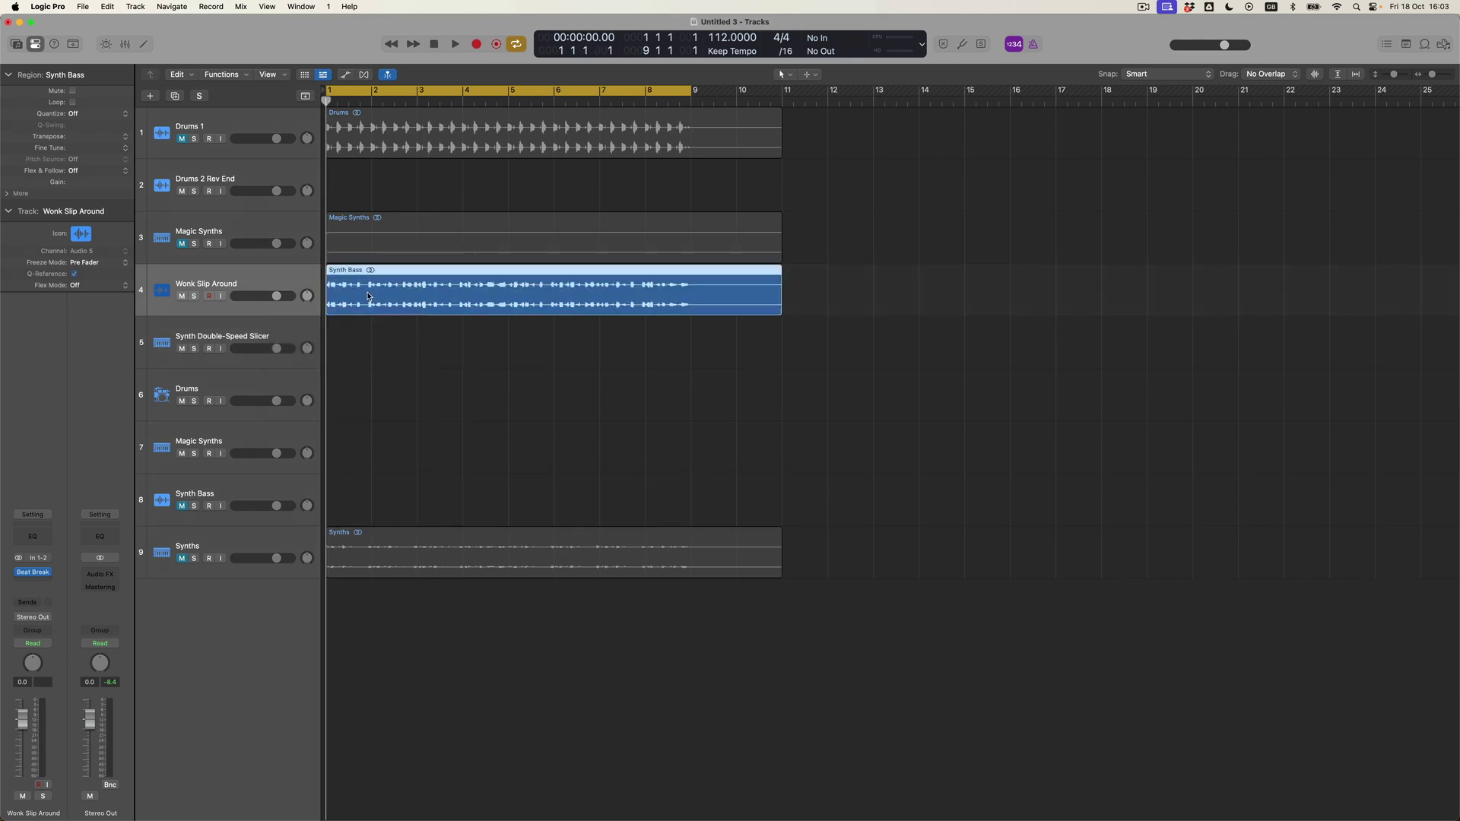
pyautogui.press('space')
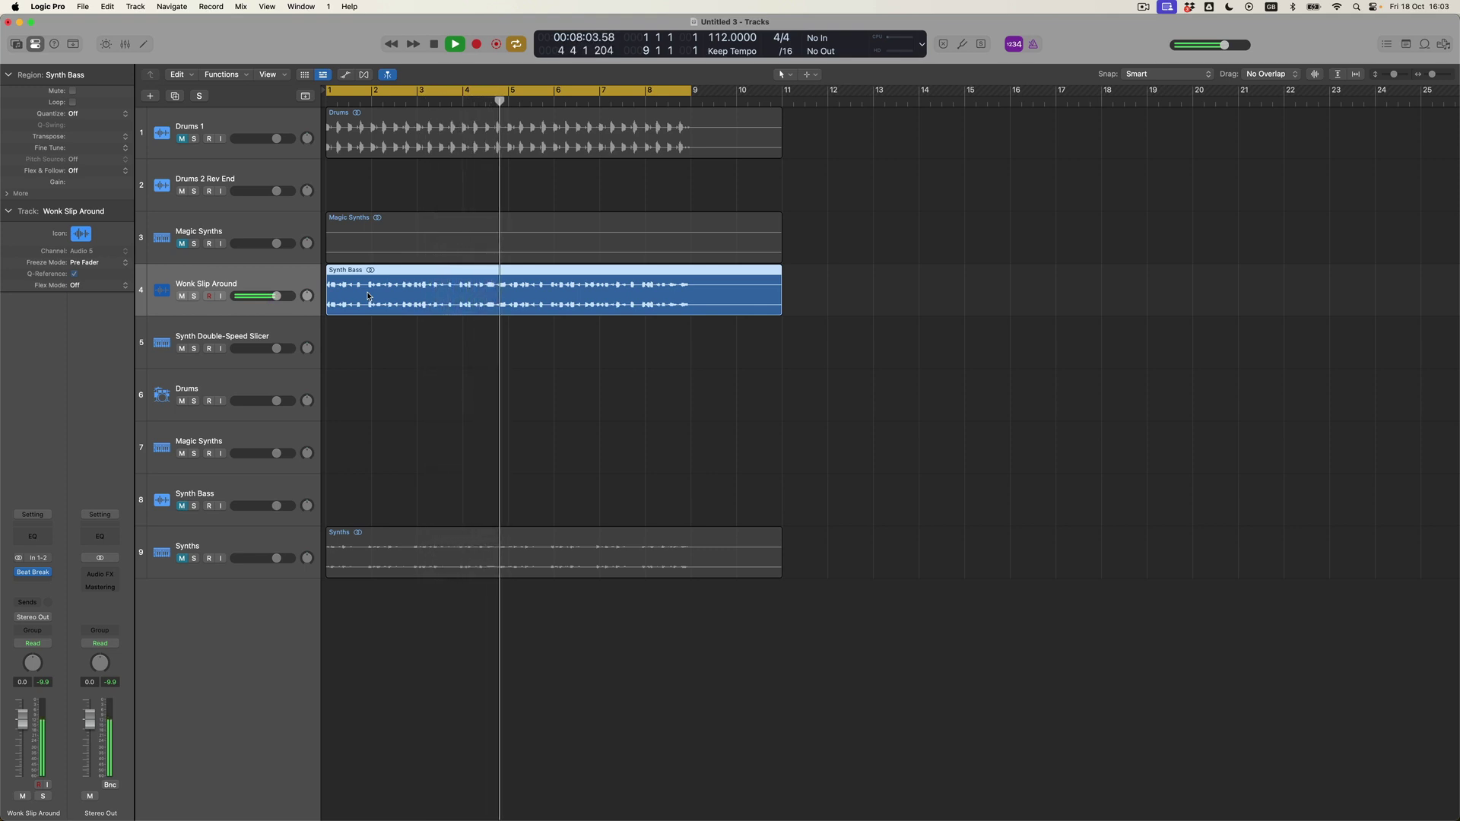
# Compare the bass with Beat Breaker bypassed and enabled, and examine its Skip Around pattern.
pyautogui.click(18, 574)
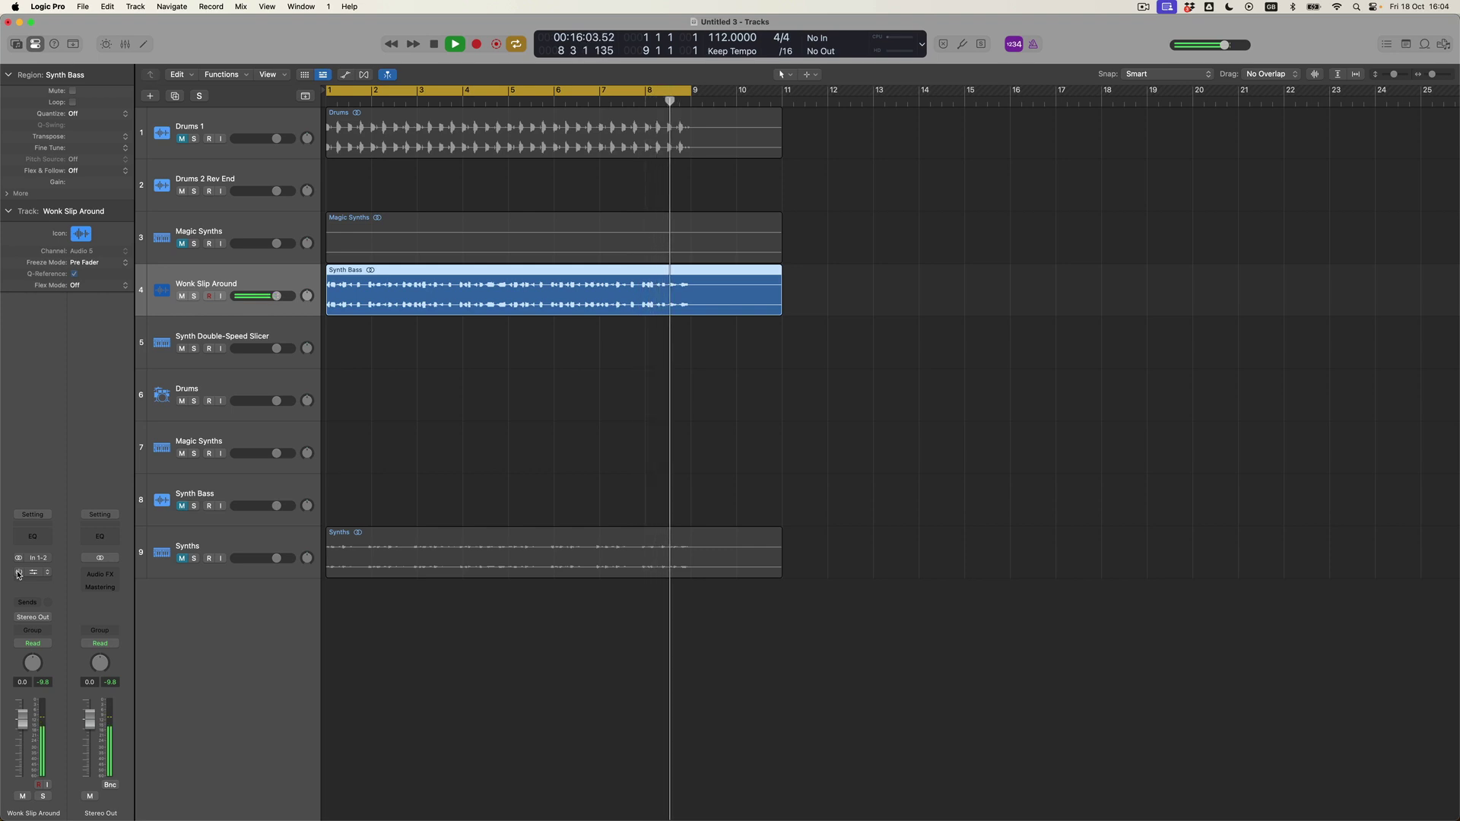
pyautogui.click(19, 574)
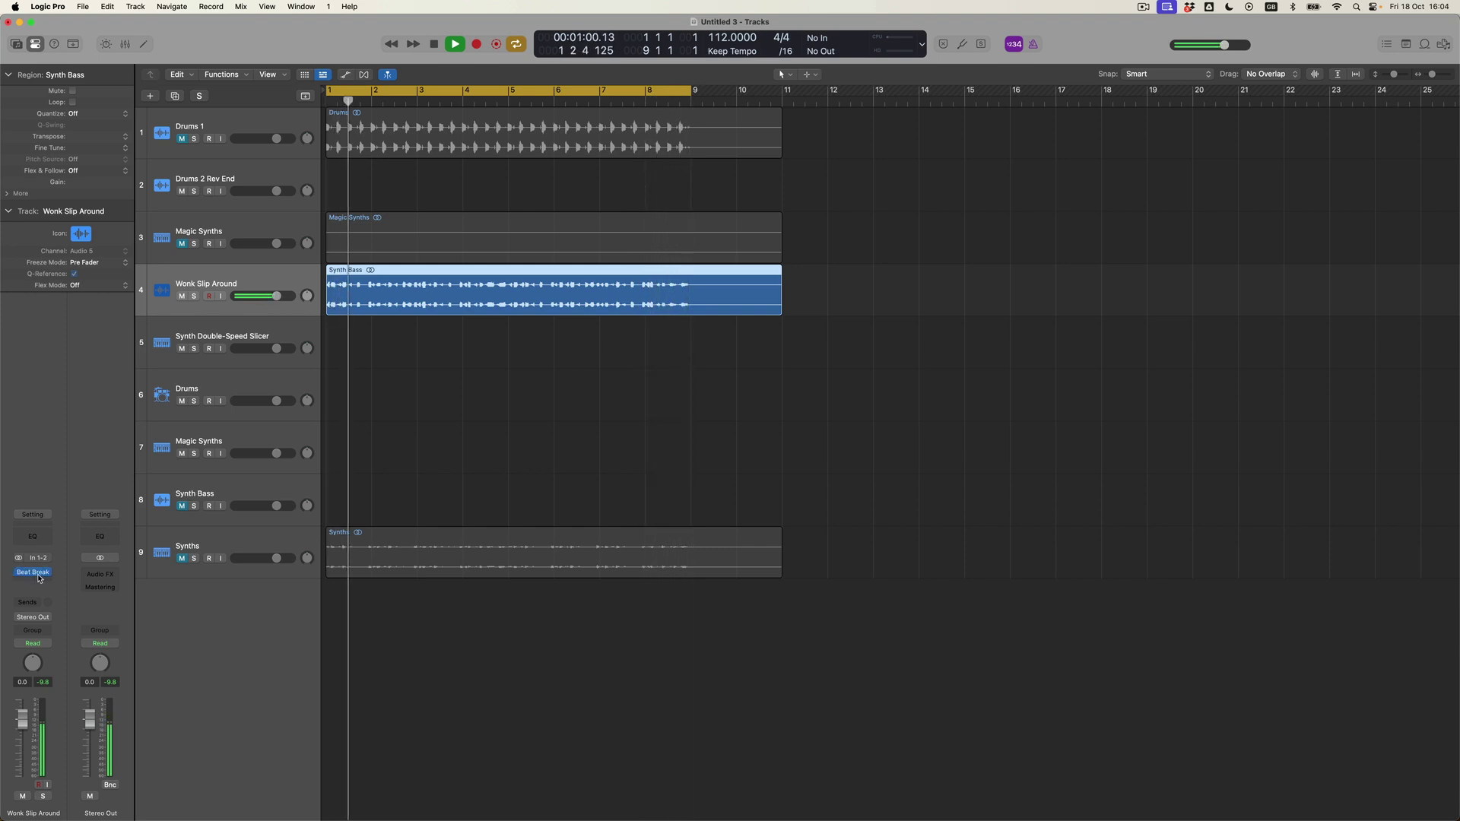
pyautogui.click(34, 575)
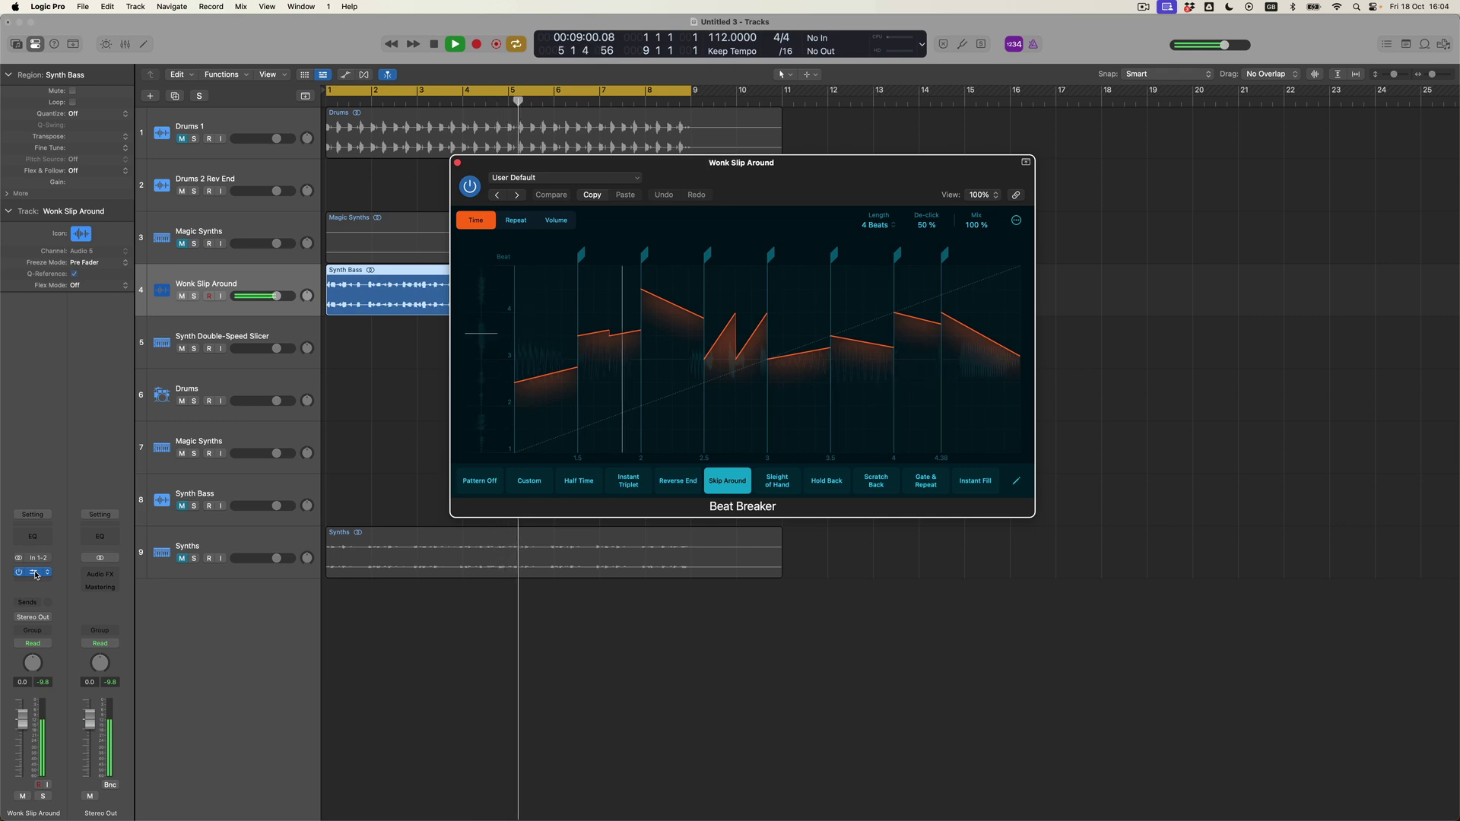
pyautogui.press('space')
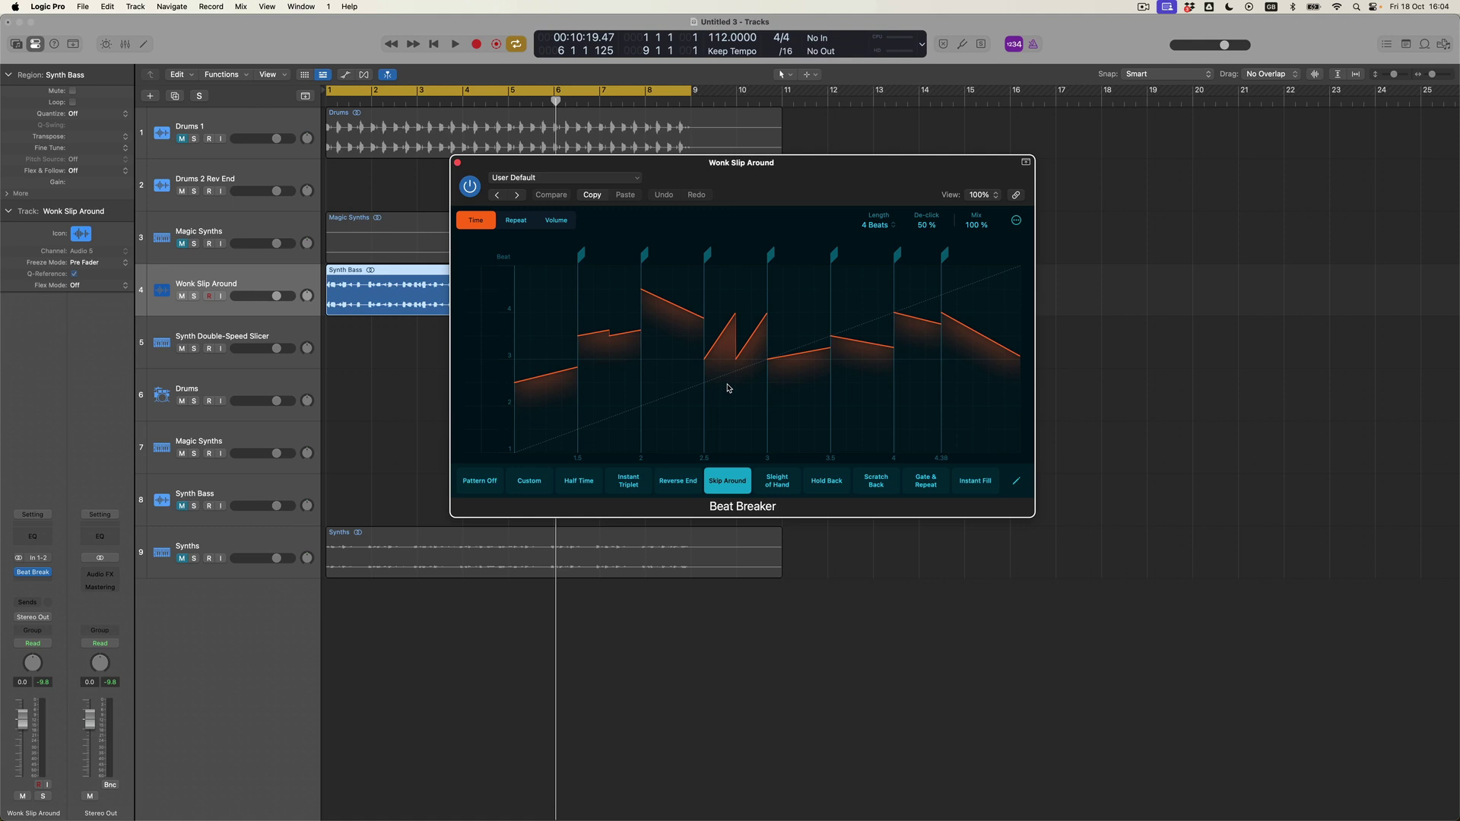
# Unmute Drums 1 and Magic Synths on track 3, and play them from the start together with the bass.
pyautogui.click(182, 142)
pyautogui.click(183, 244)
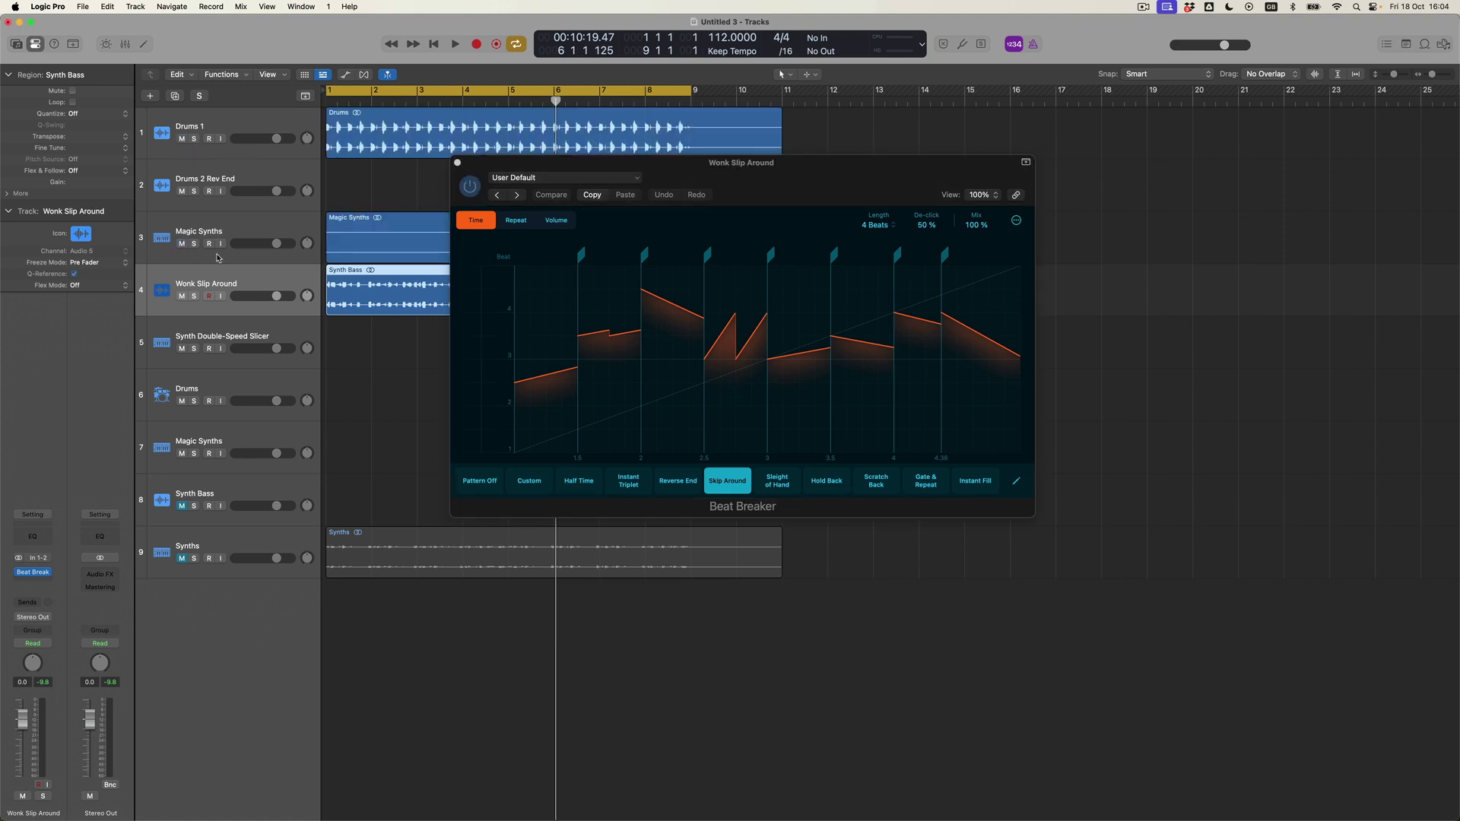
pyautogui.press('space')
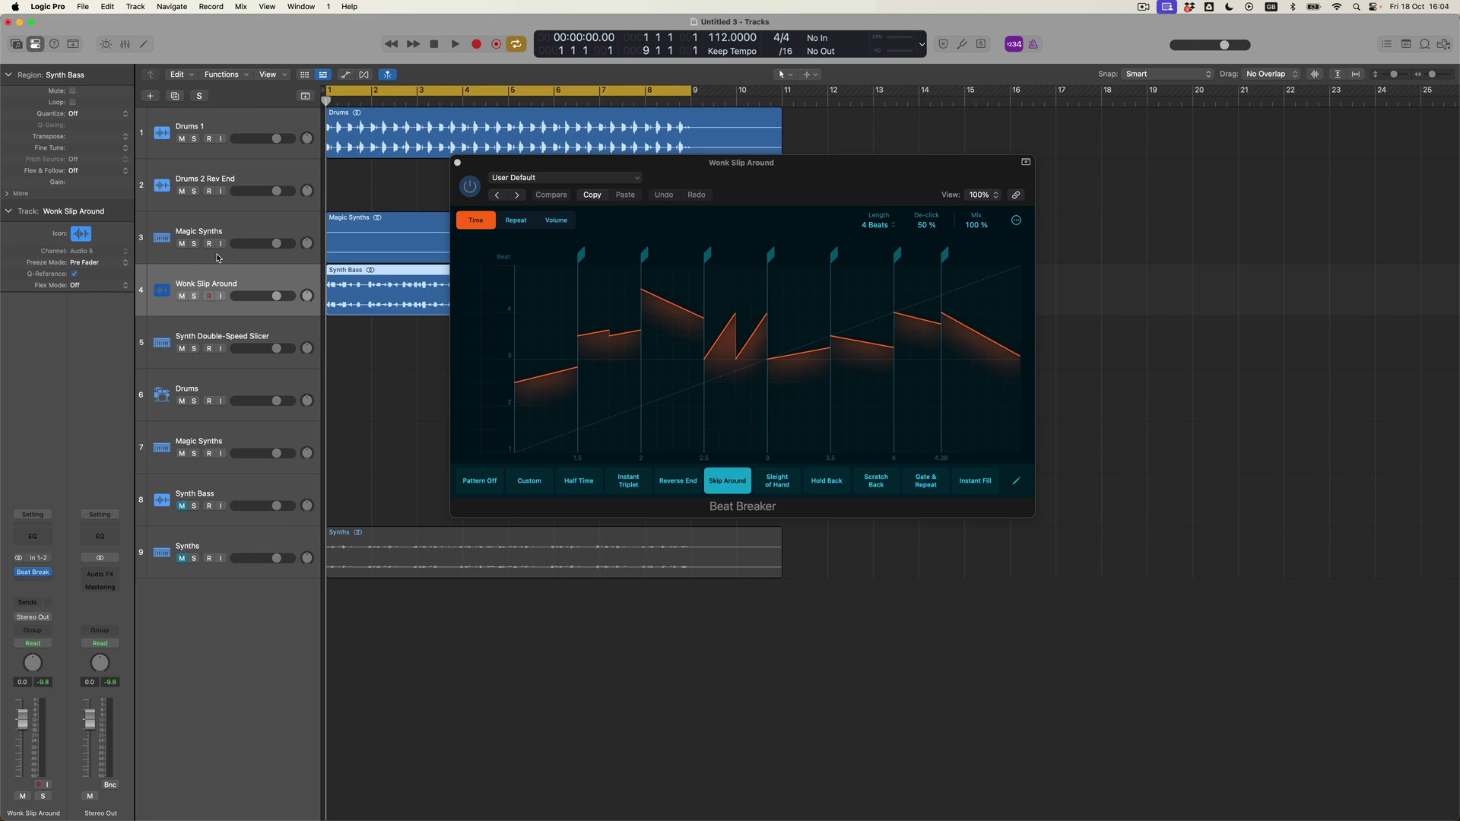
pyautogui.press('space')
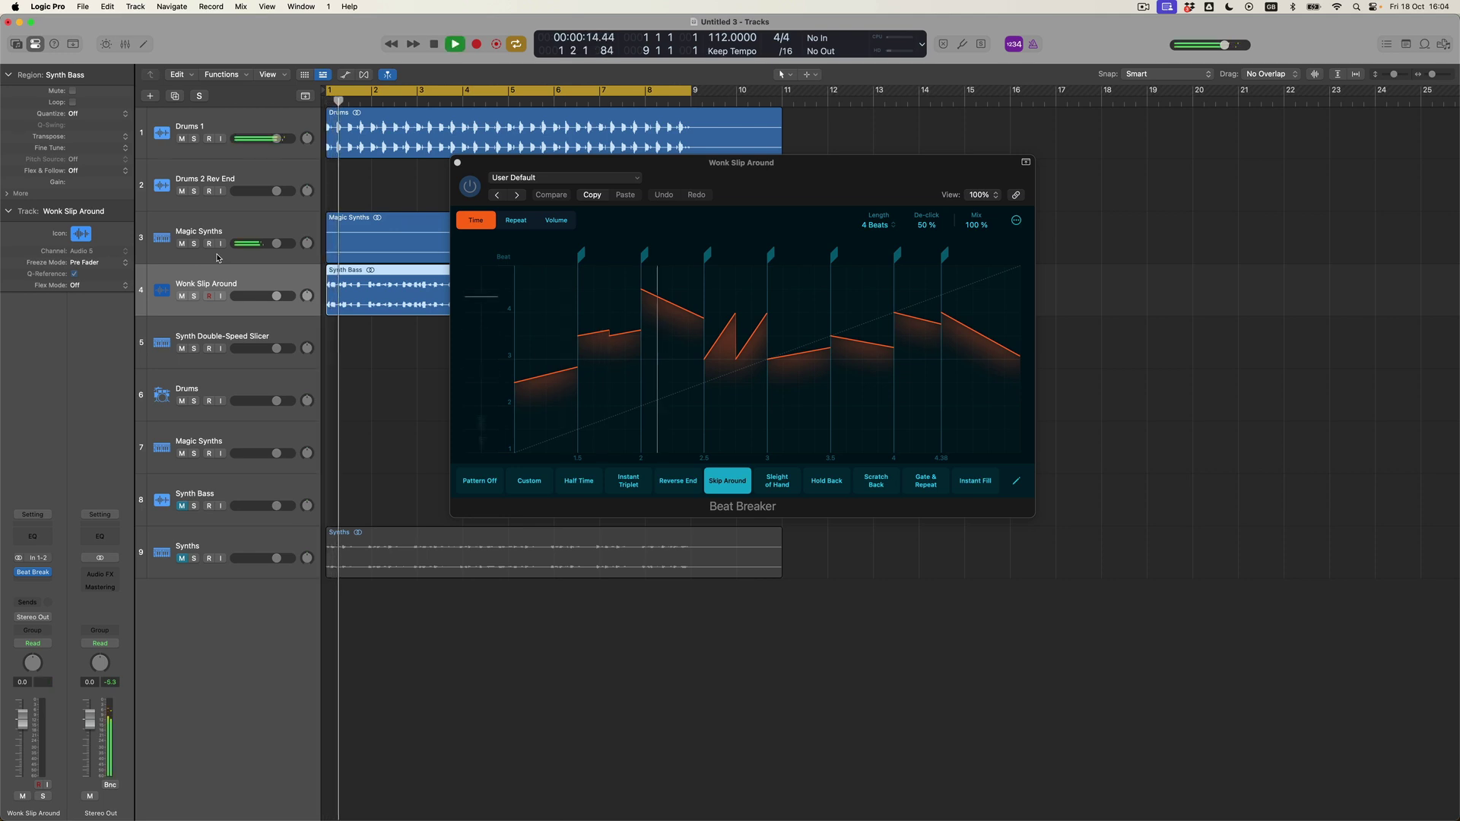
pyautogui.click(457, 163)
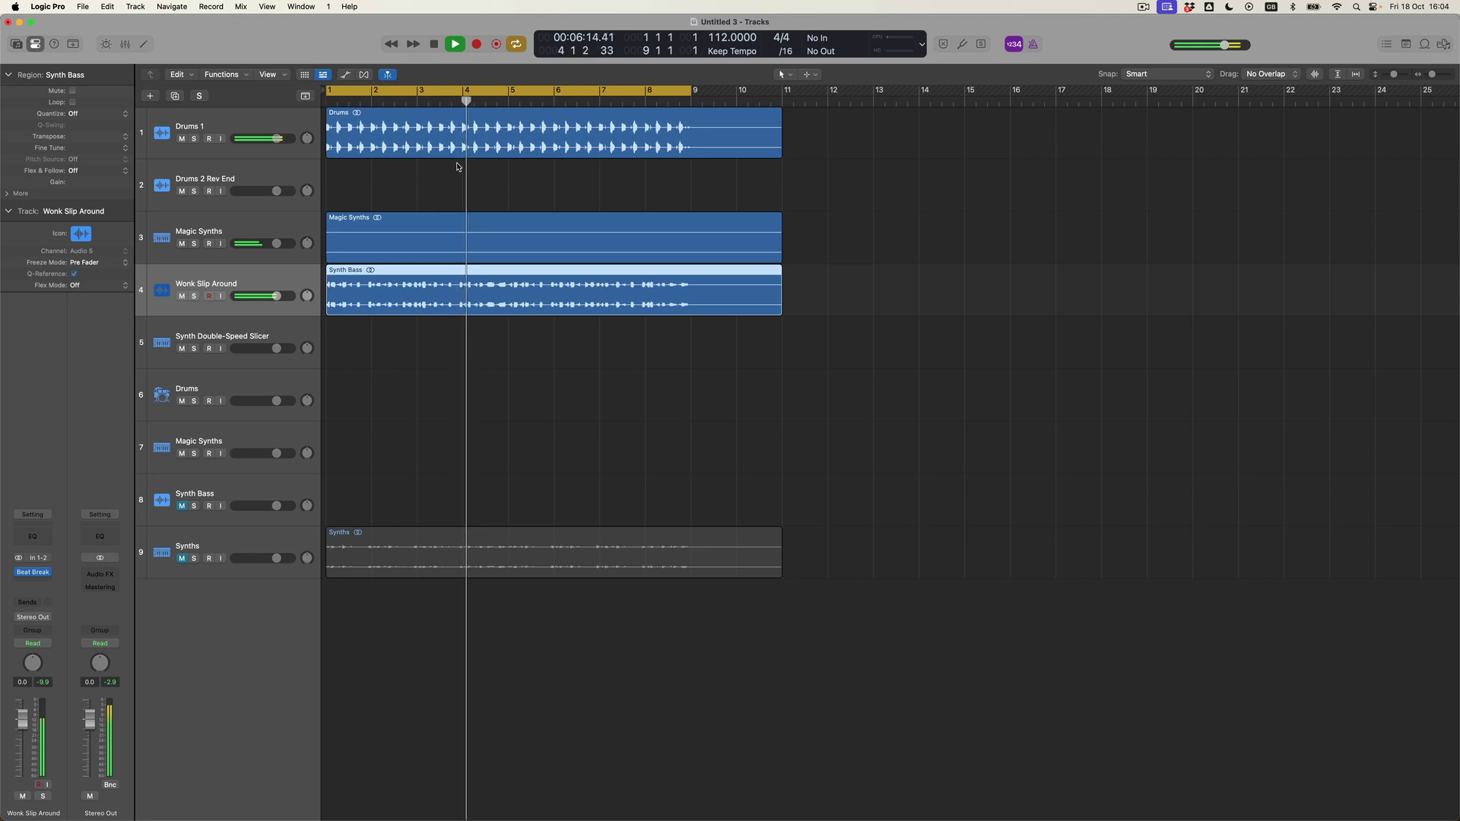
# Insert a Compressor after Beat Breaker on the Wonk Slip Around track and choose the Studio FET model.
pyautogui.click(46, 585)
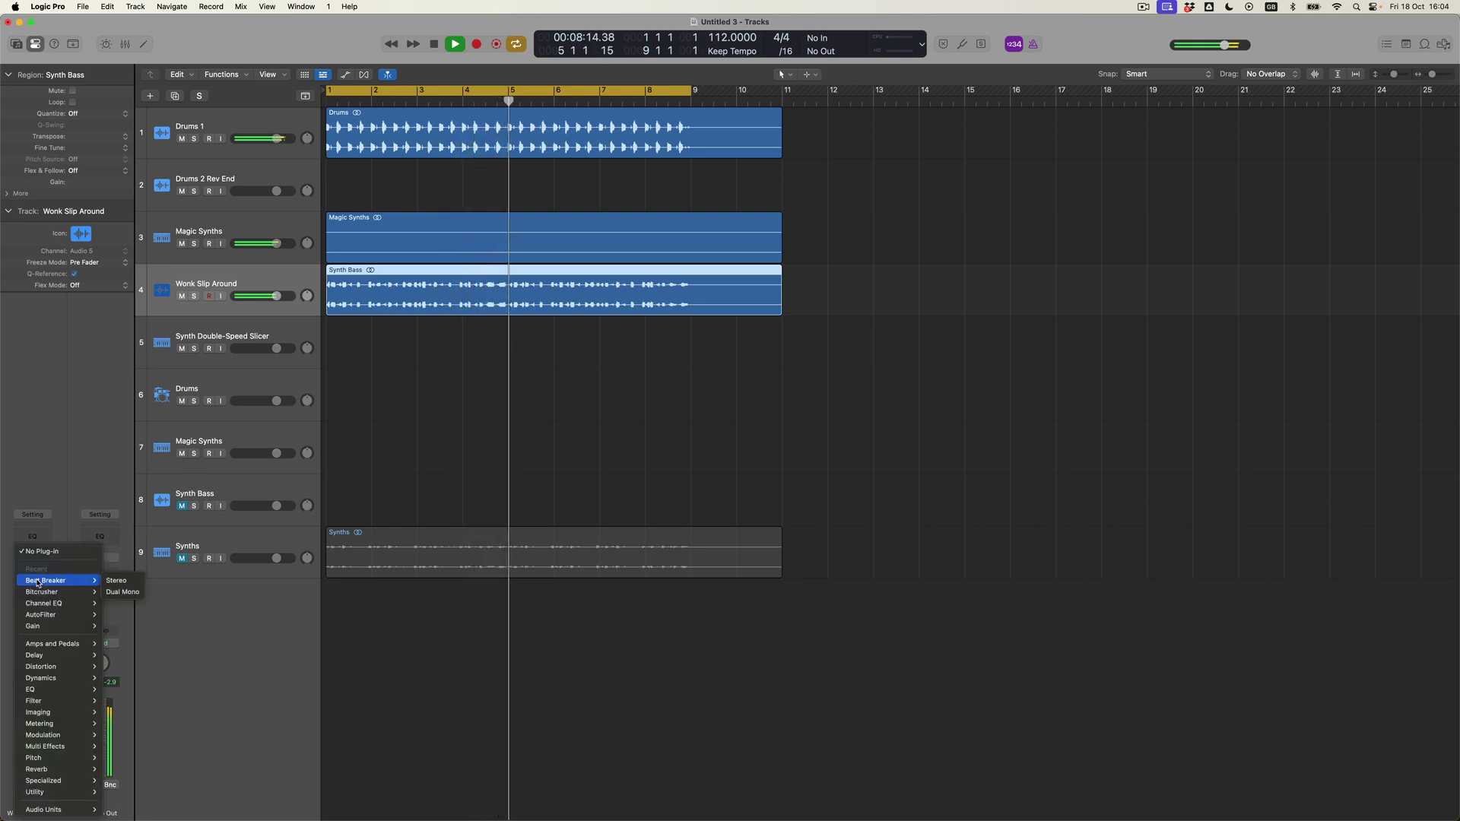
pyautogui.moveTo(76, 655)
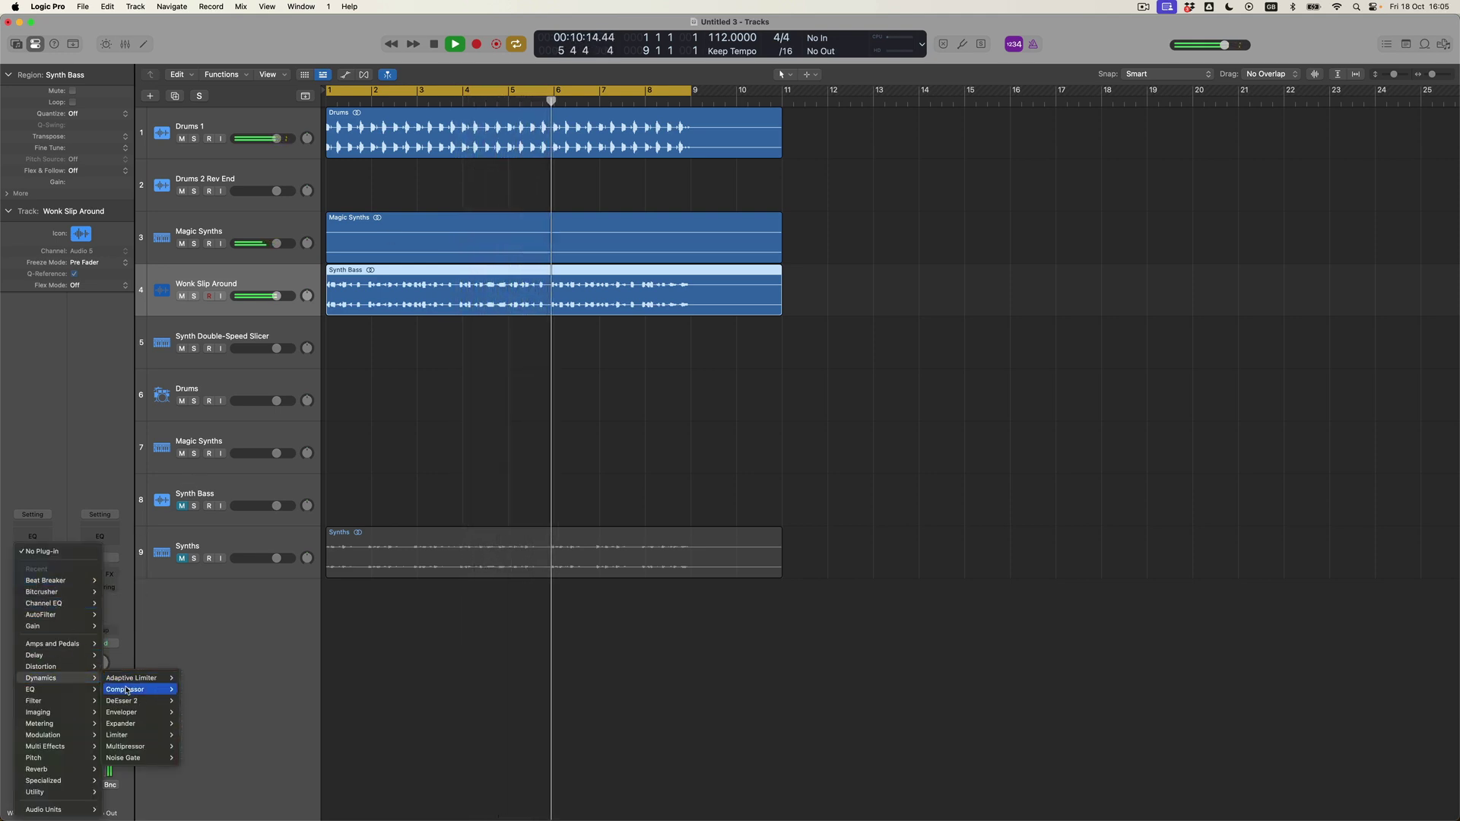
pyautogui.click(189, 694)
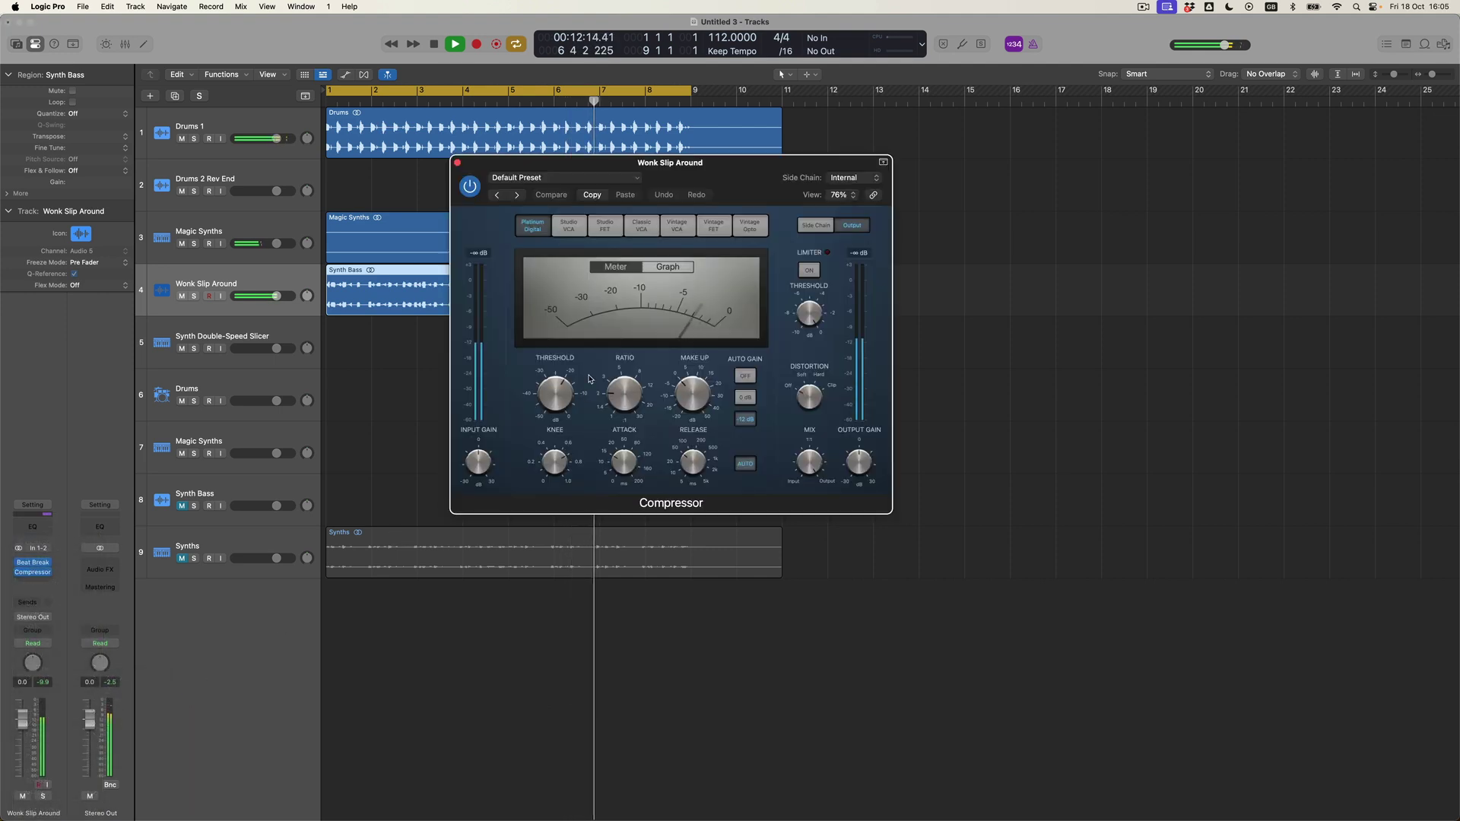
pyautogui.click(606, 226)
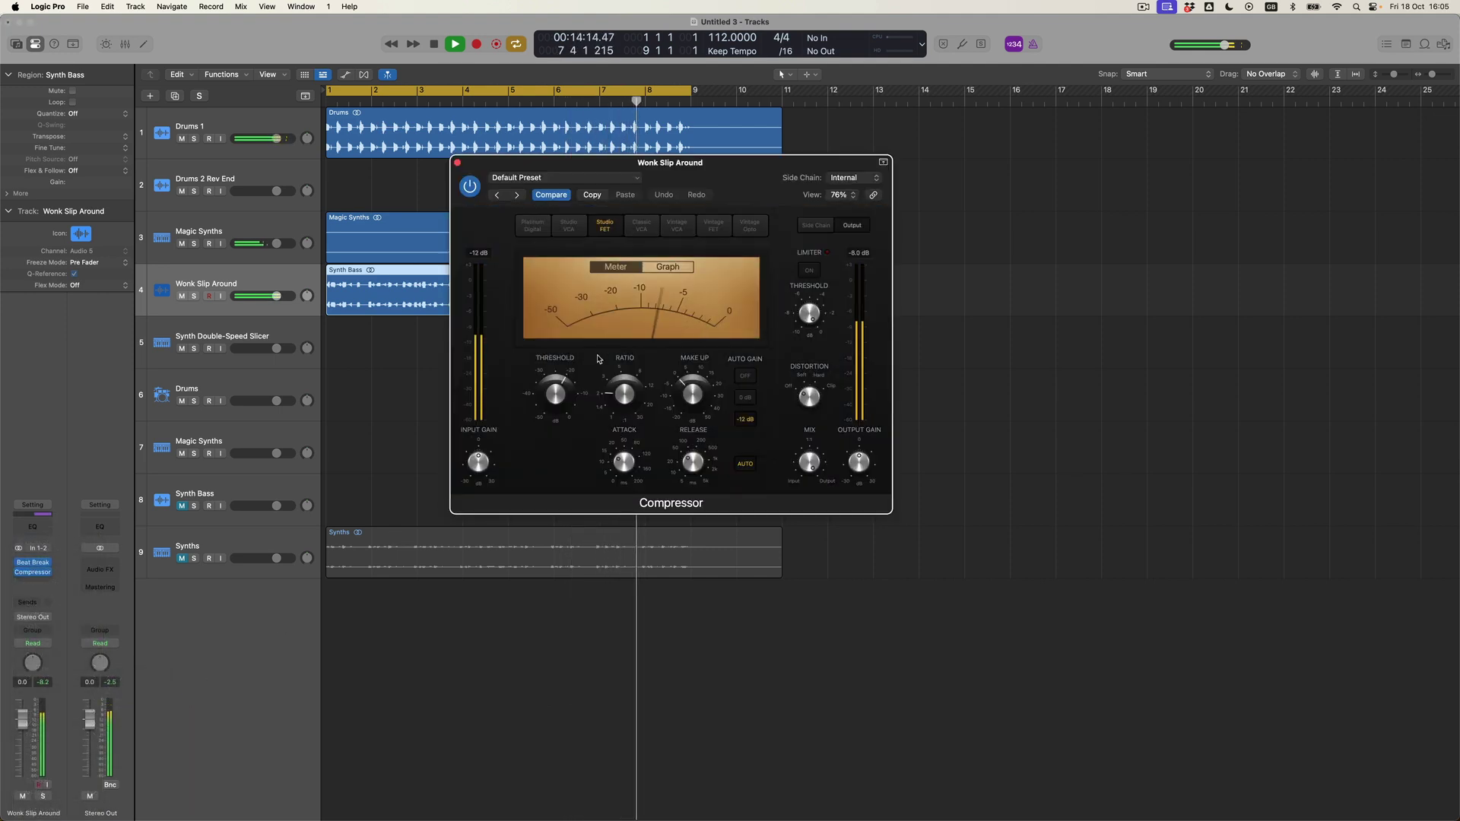
# Turn off the Compressor's Auto Gain and raise its make-up gain while the tracks play.
pyautogui.click(746, 377)
pyautogui.moveTo(561, 391); pyautogui.dragTo(691, 365)
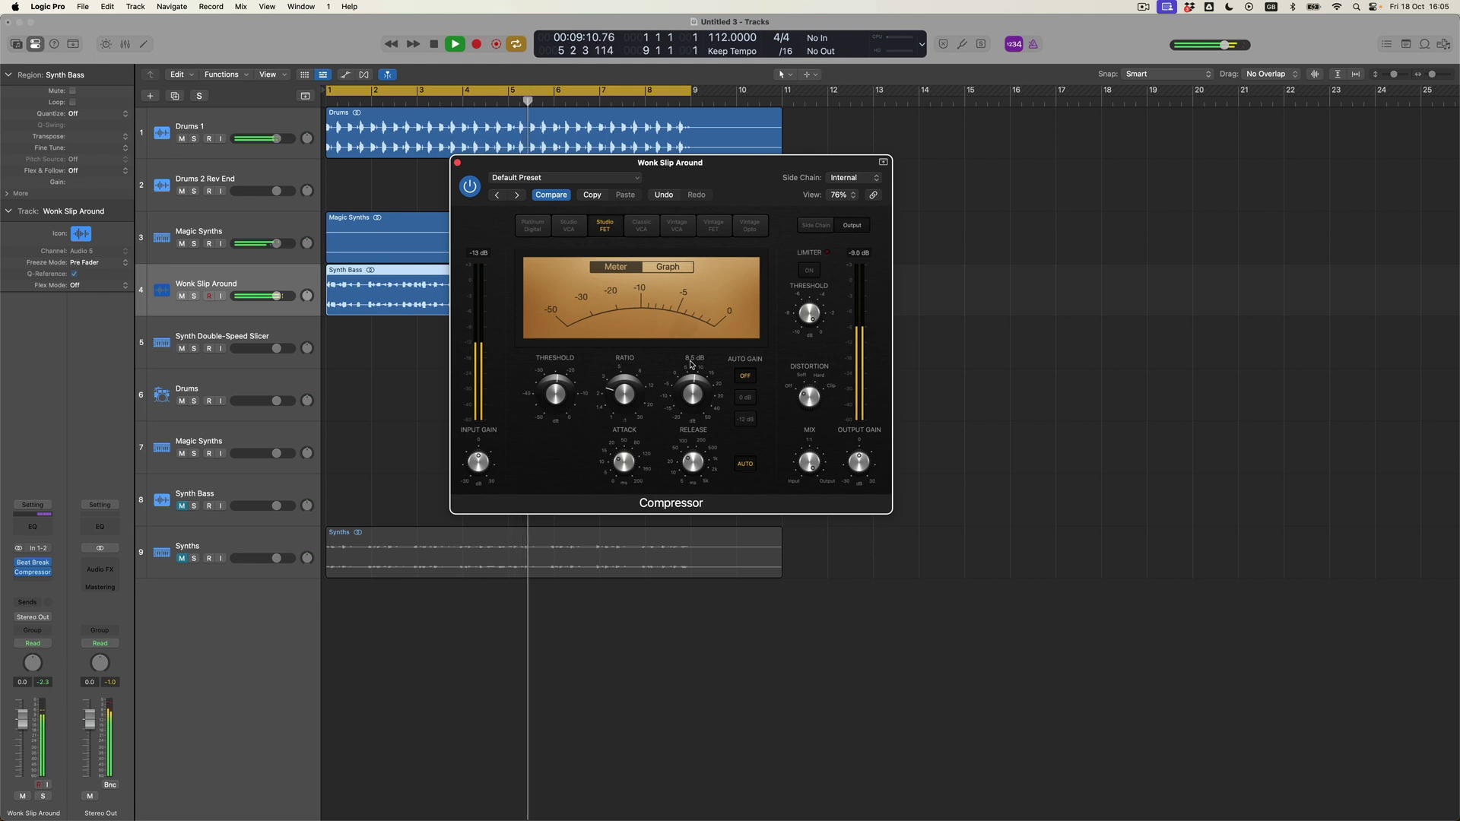
pyautogui.moveTo(691, 360); pyautogui.dragTo(691, 357)
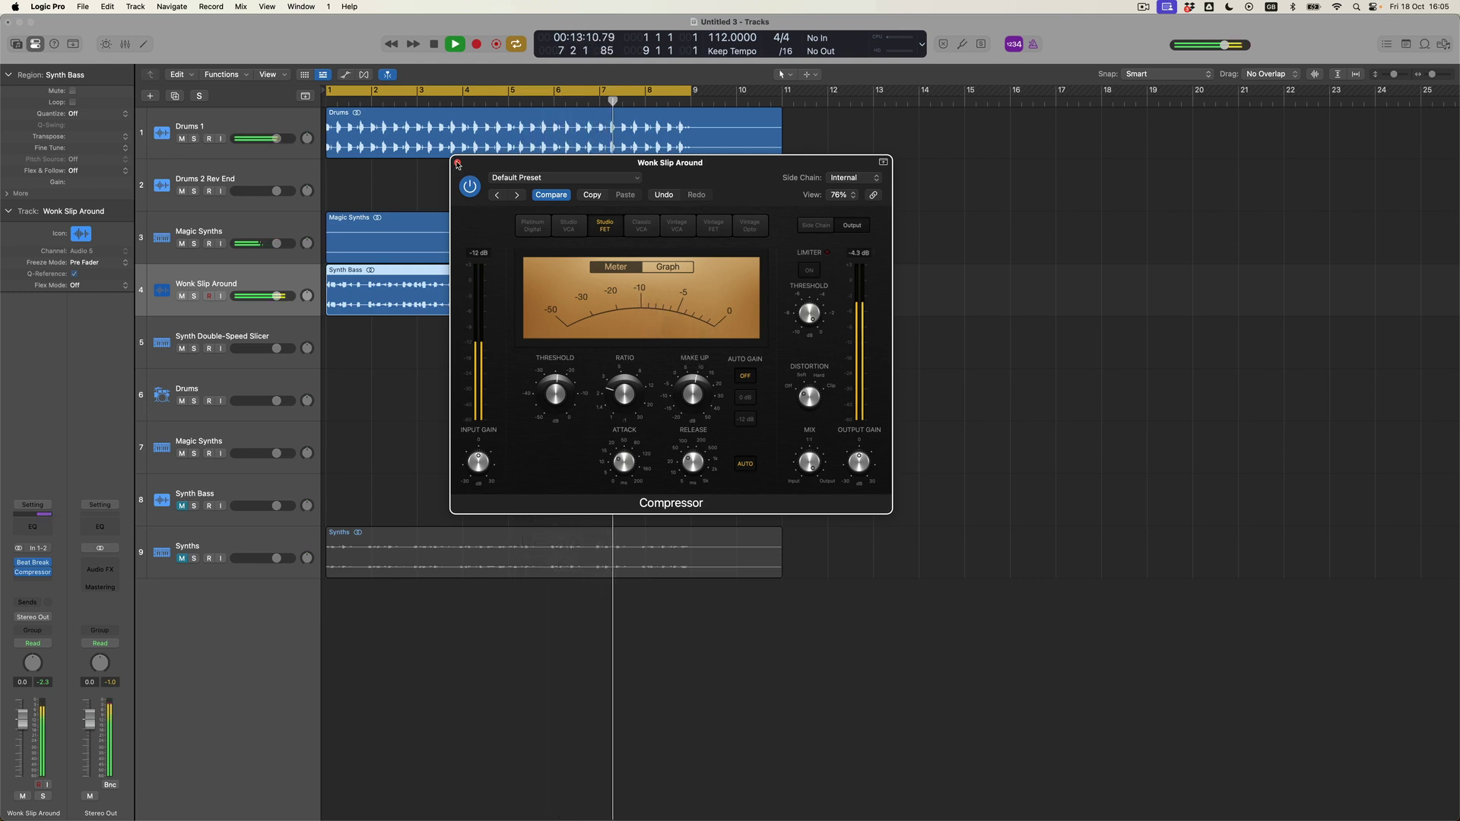
pyautogui.press('super+w')
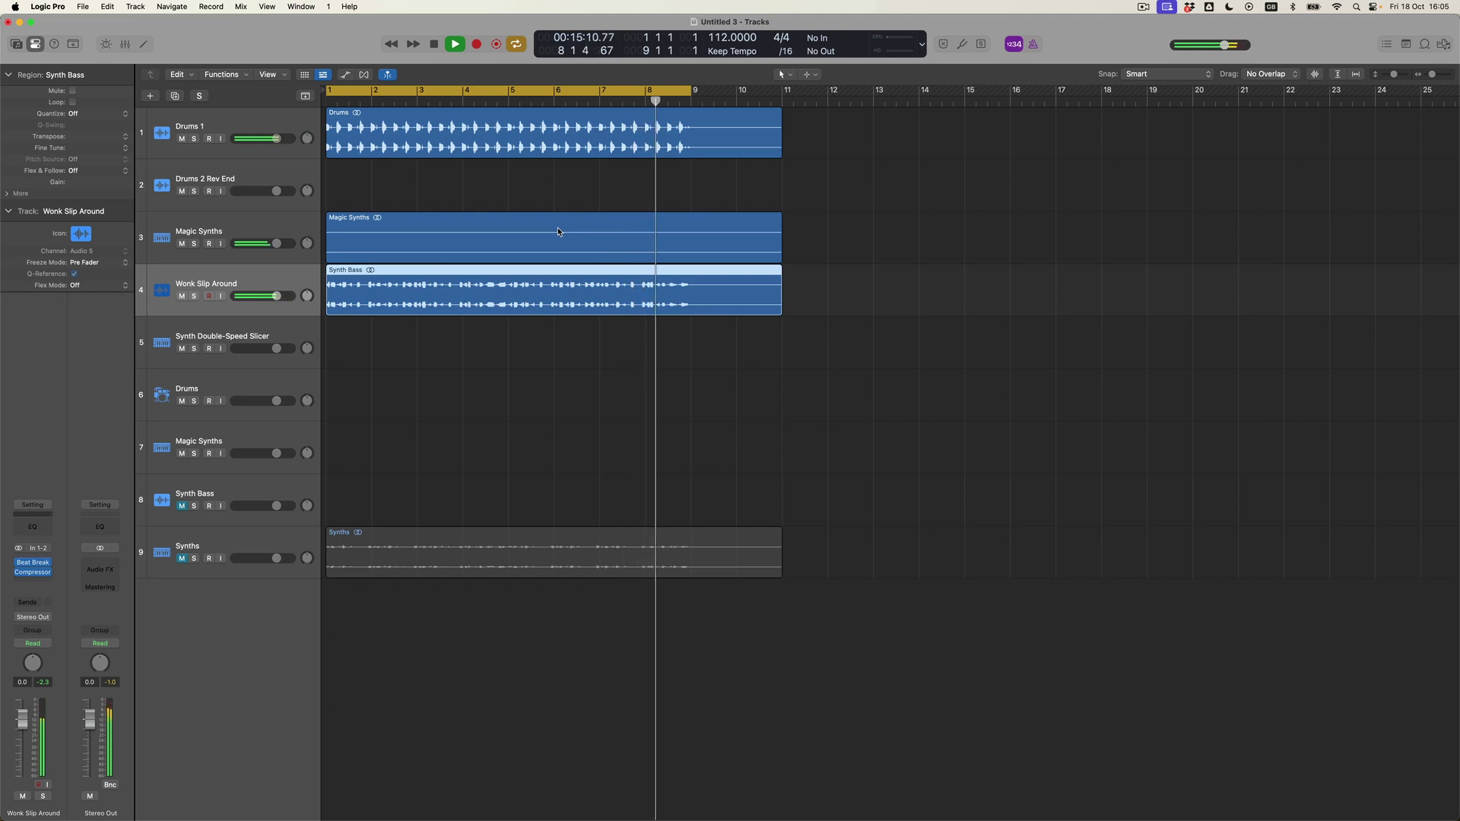
# Stop playback and recolour the Synth Bass region dark magenta, the Magic Synths region dark violet and the Drums region bright indigo.
pyautogui.press('space')
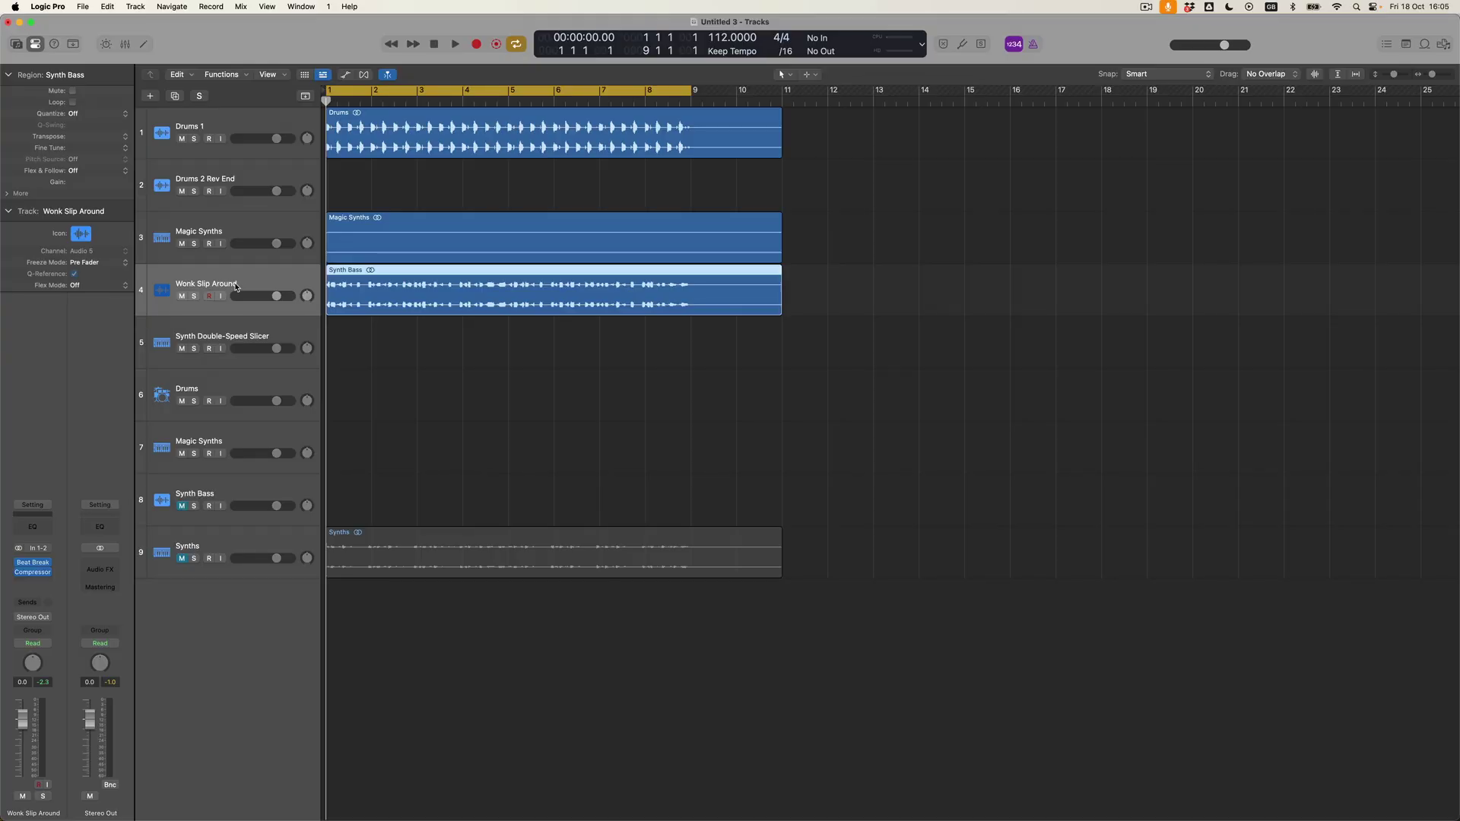
pyautogui.hotkey('alt', 'c')
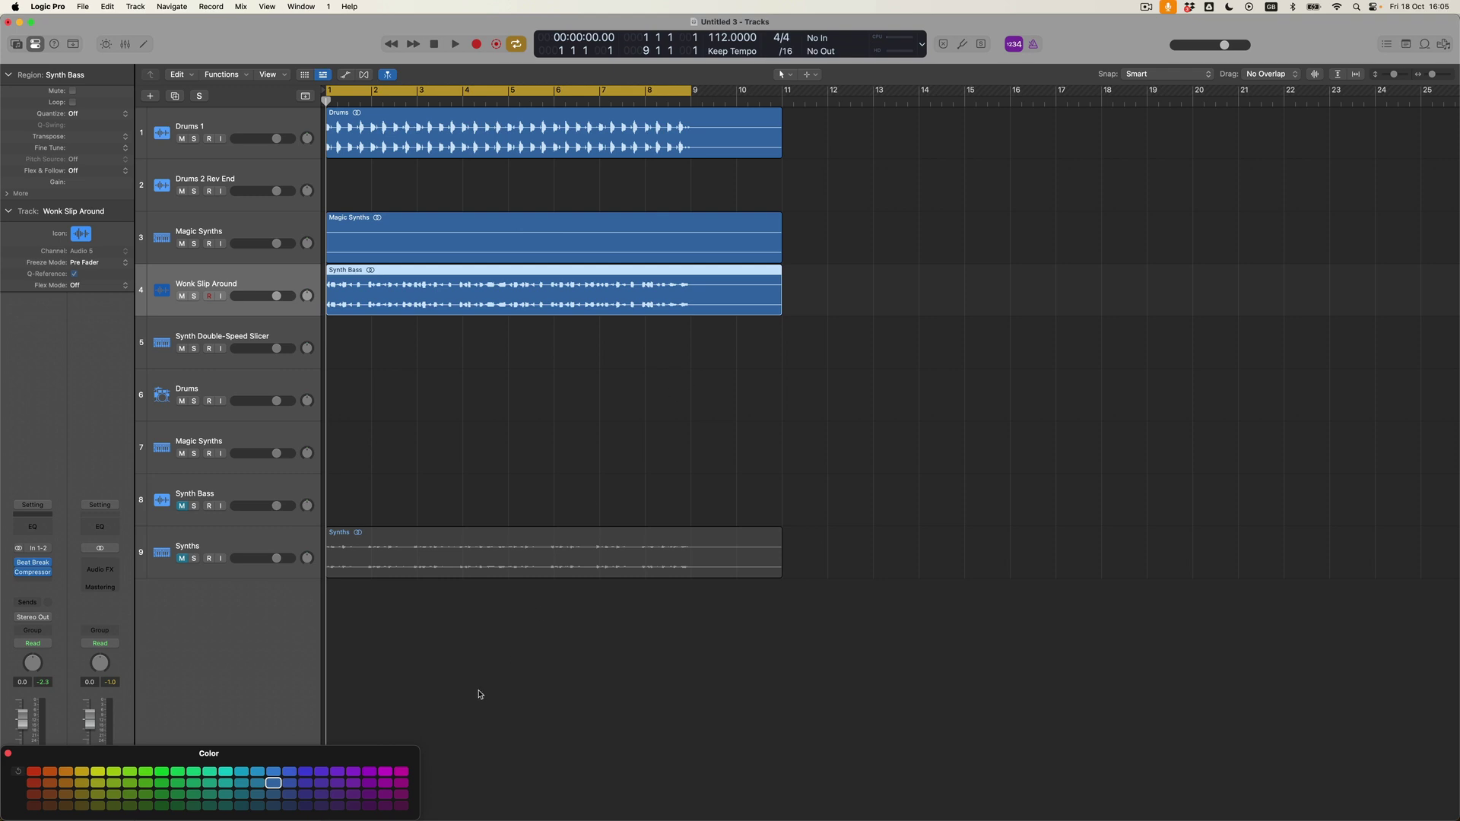
pyautogui.click(405, 806)
pyautogui.click(461, 242)
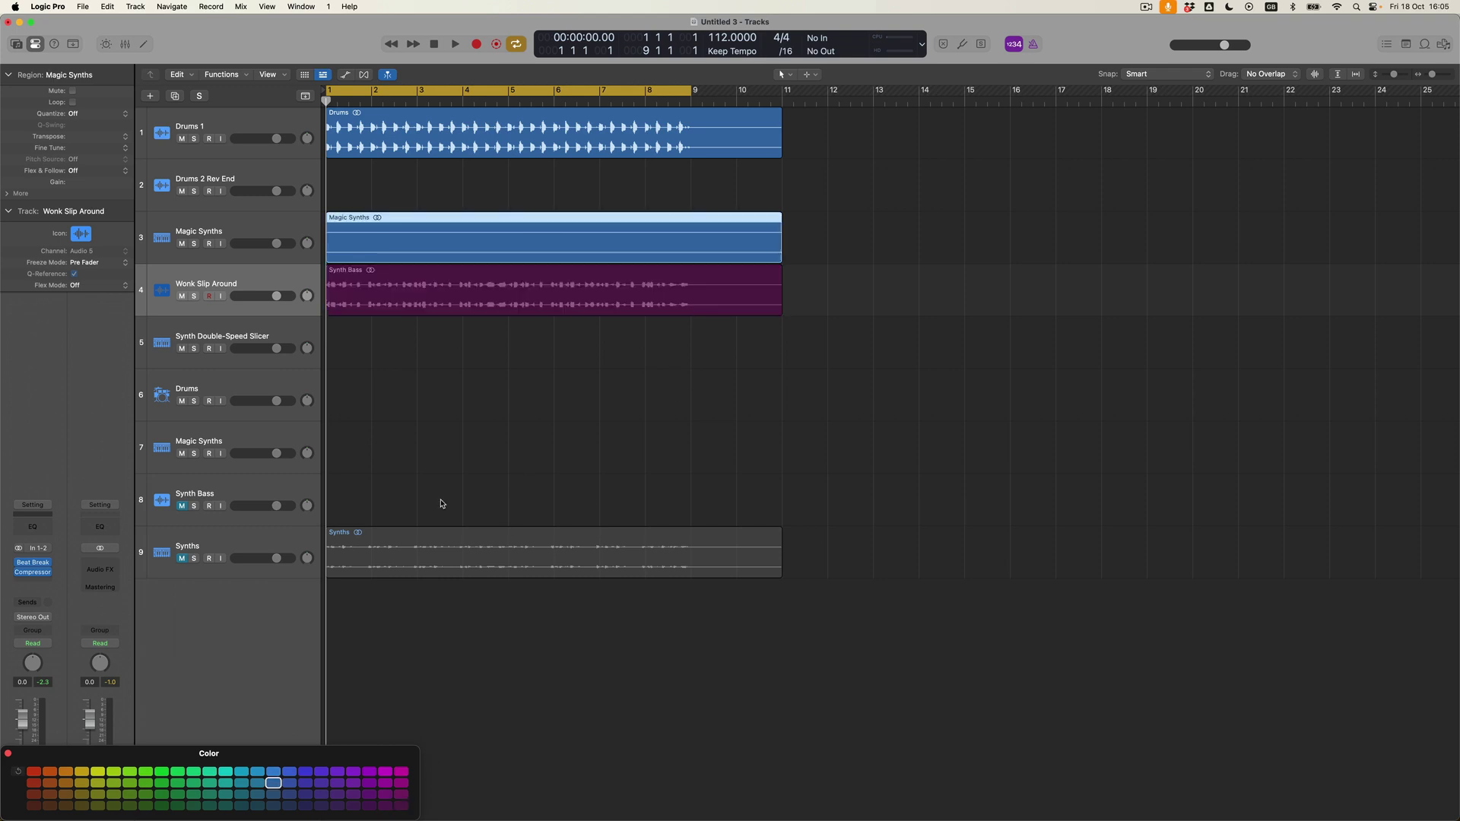
pyautogui.click(321, 794)
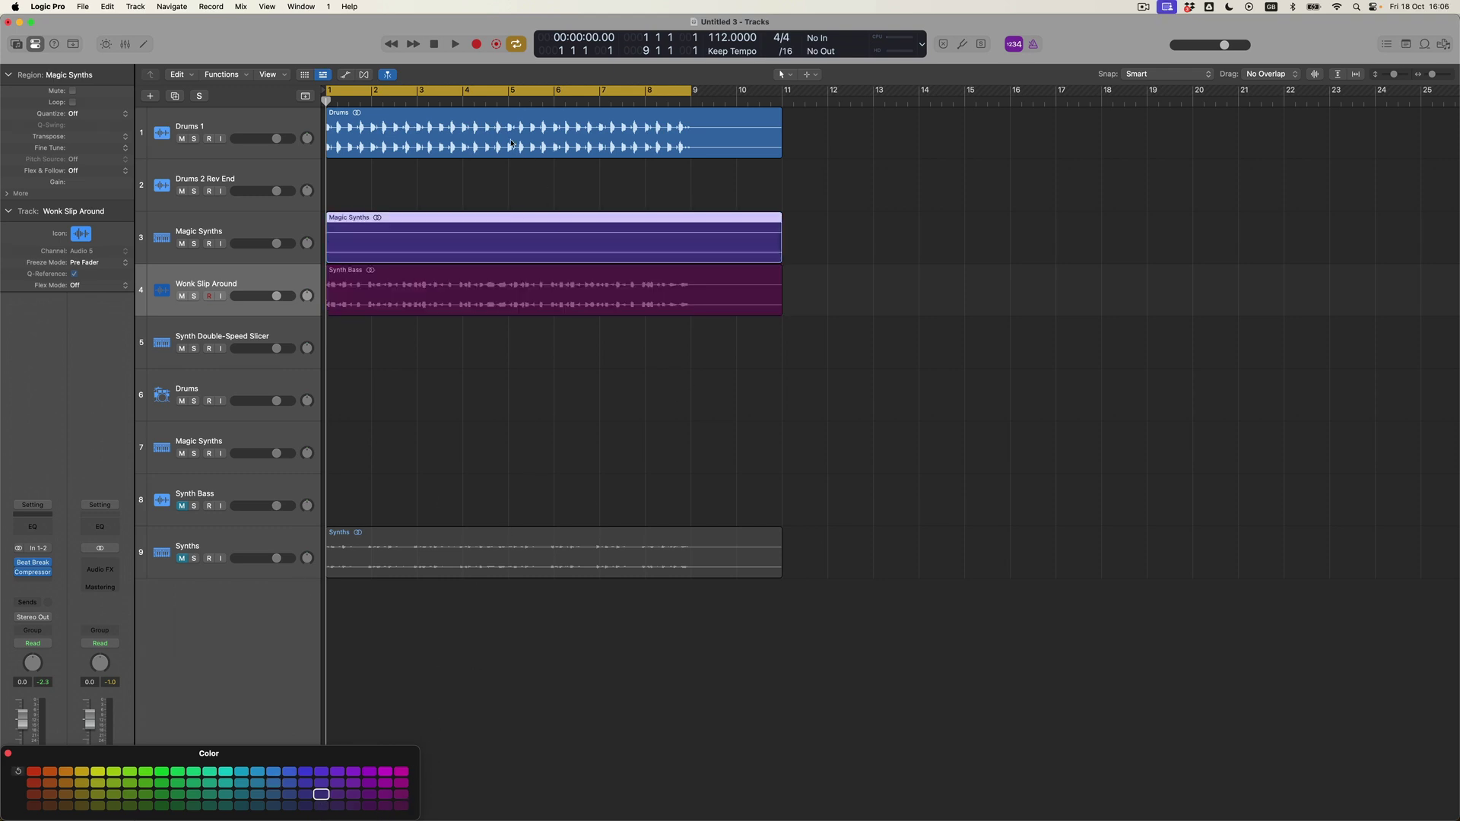
pyautogui.click(511, 143)
pyautogui.click(305, 772)
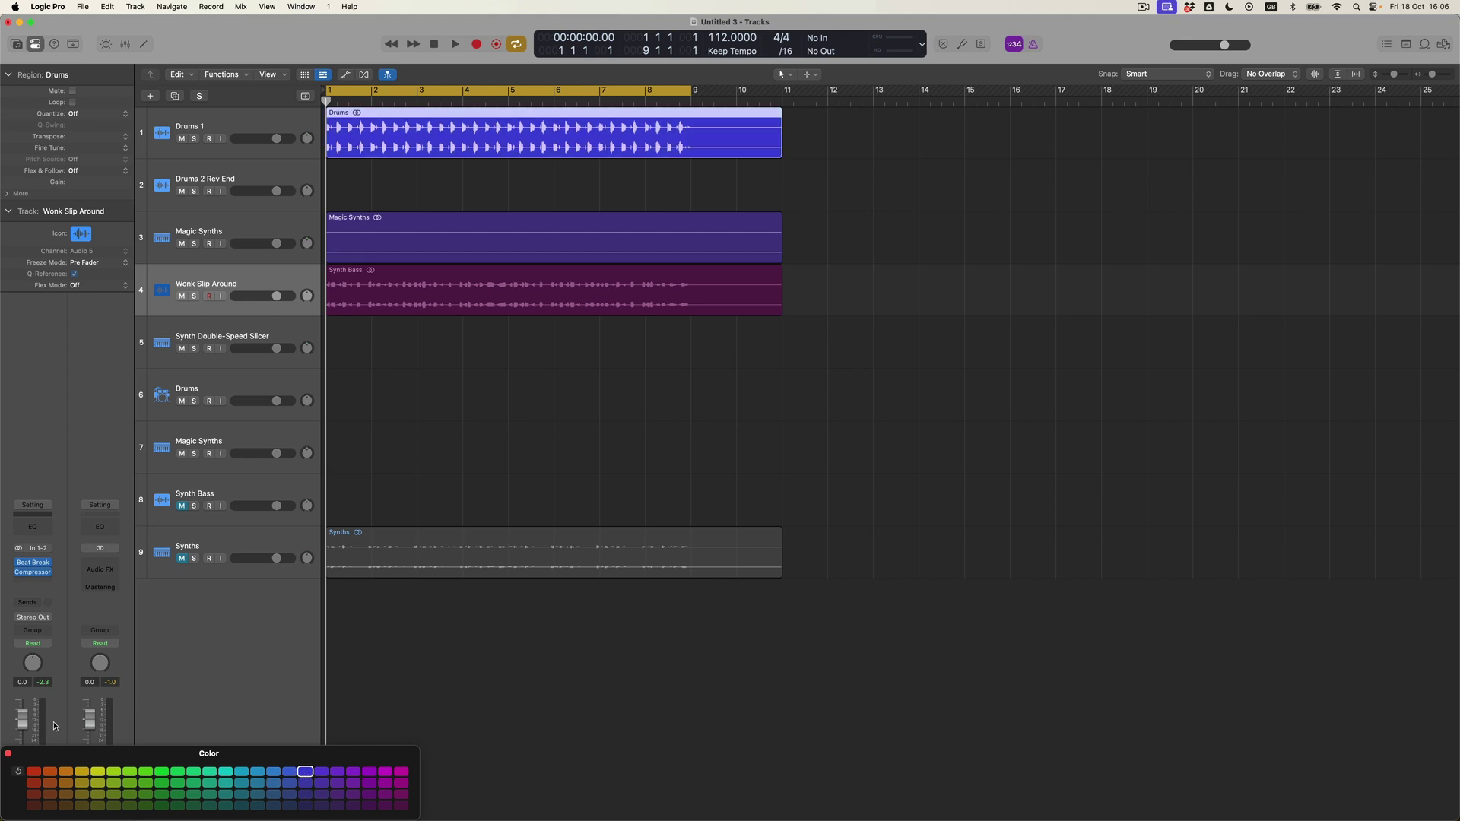
pyautogui.click(8, 755)
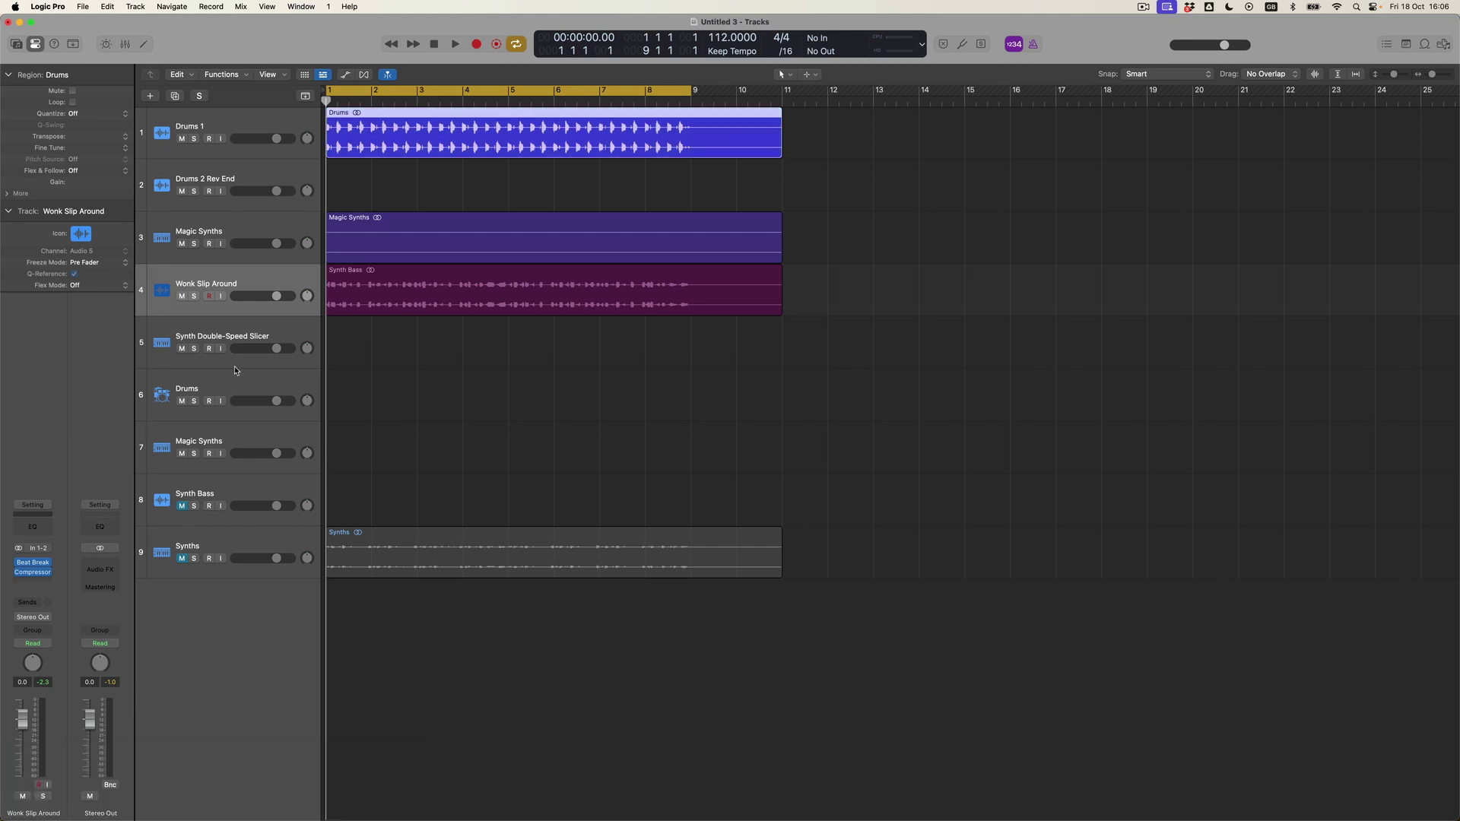
# Duplicate the Wonk Slip Around track and place the copy directly below Drums 1.
pyautogui.click(210, 272)
pyautogui.click(176, 98)
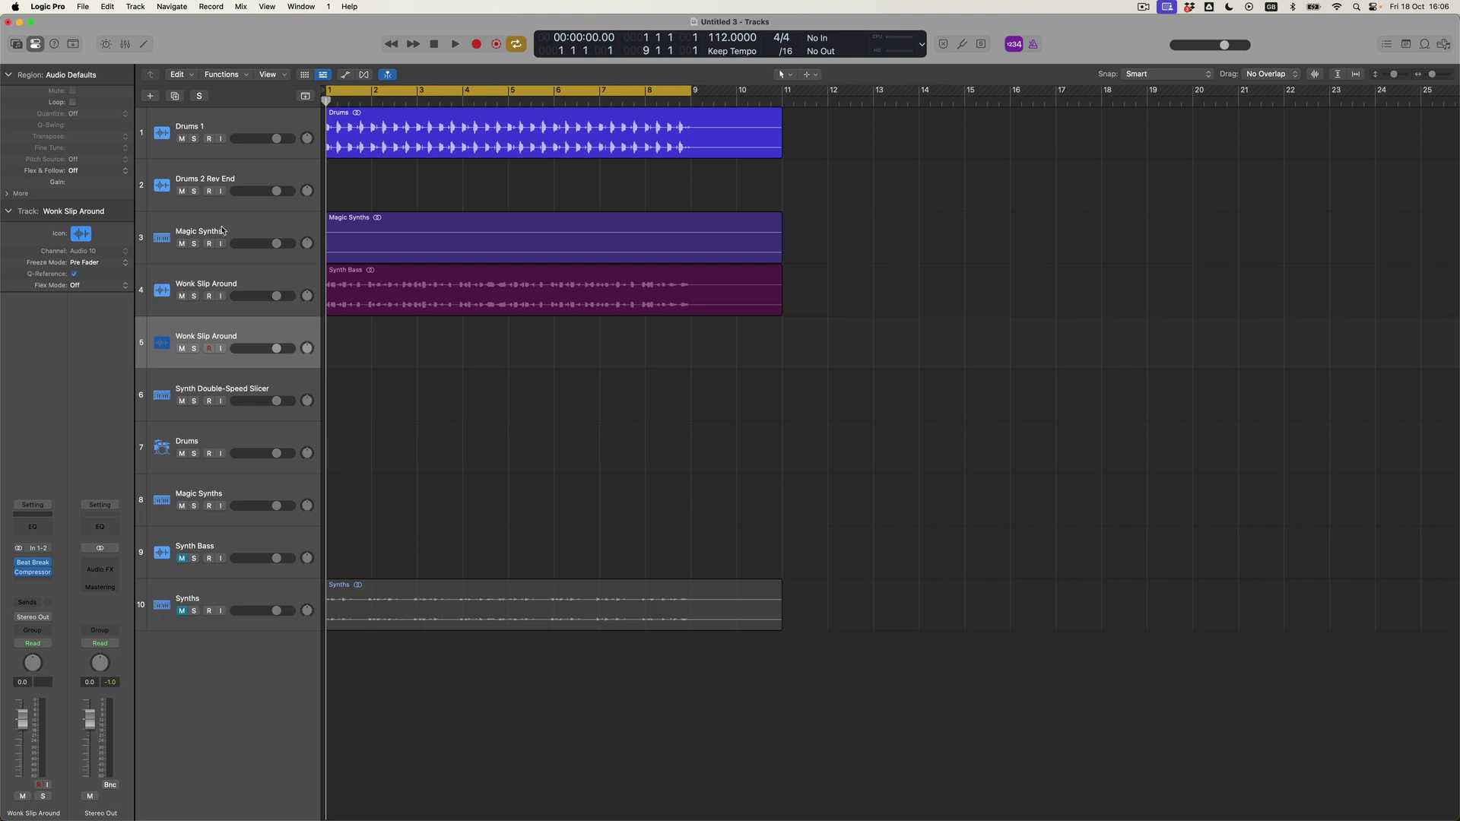
pyautogui.moveTo(232, 332); pyautogui.dragTo(243, 179)
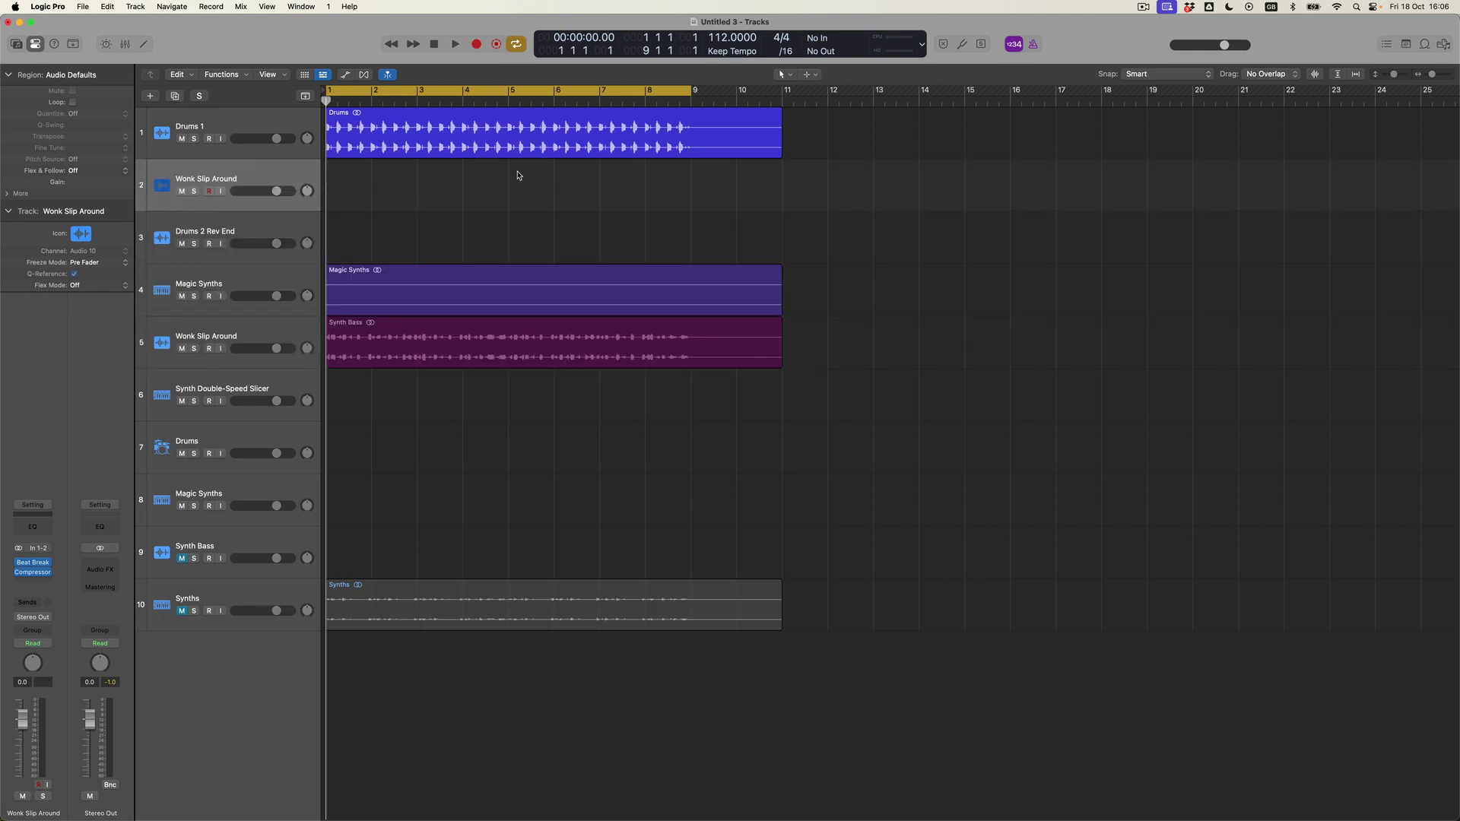
# Split the Drums region to isolate three half-bar slices: just before bar 4, mid-bar 6 up to 6 4 1 1, and from bar 8.
pyautogui.press('t')
pyautogui.click(533, 220)
pyautogui.click(440, 141)
pyautogui.click(463, 143)
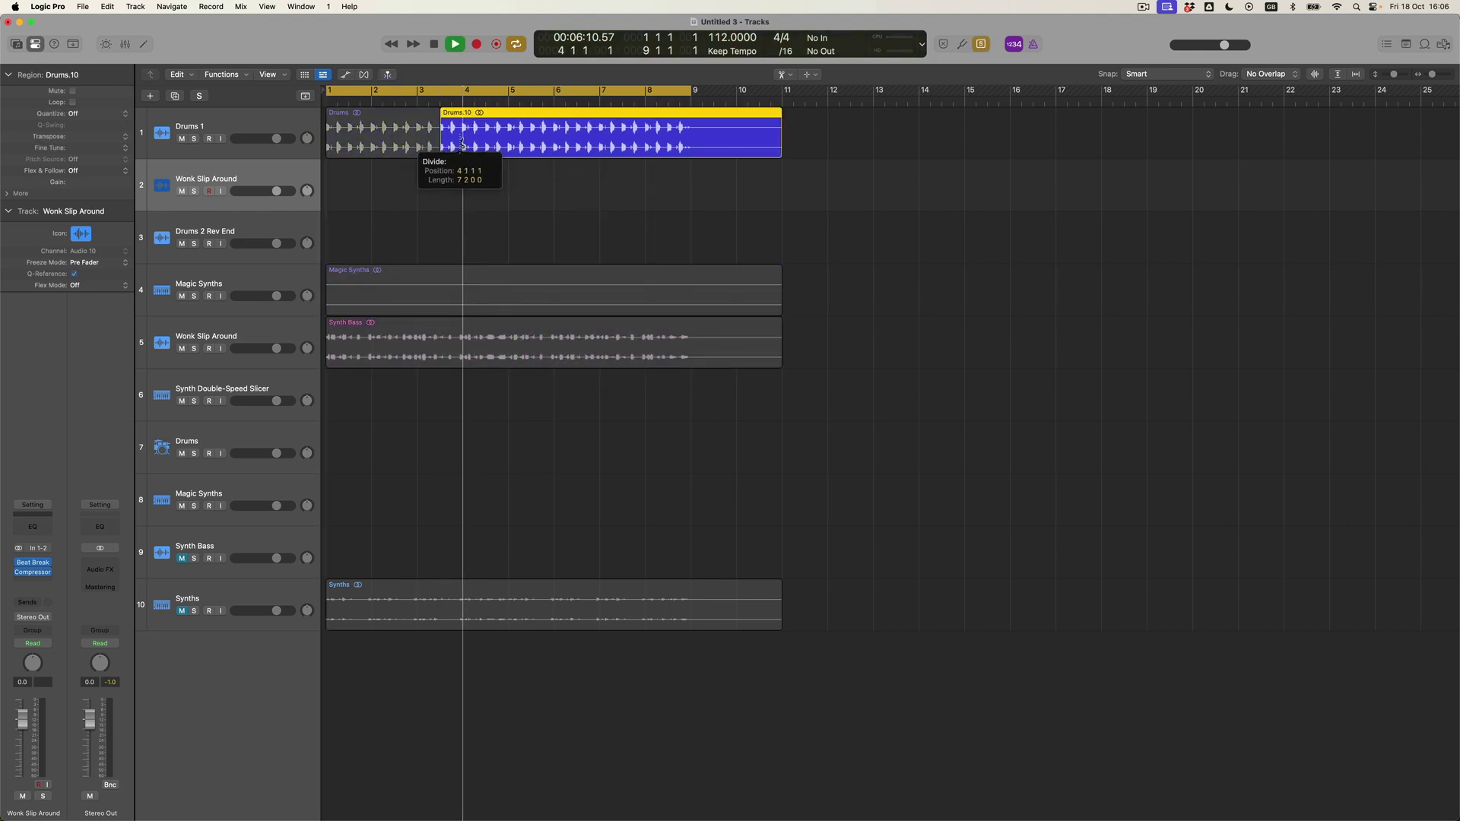
pyautogui.click(565, 143)
pyautogui.click(590, 142)
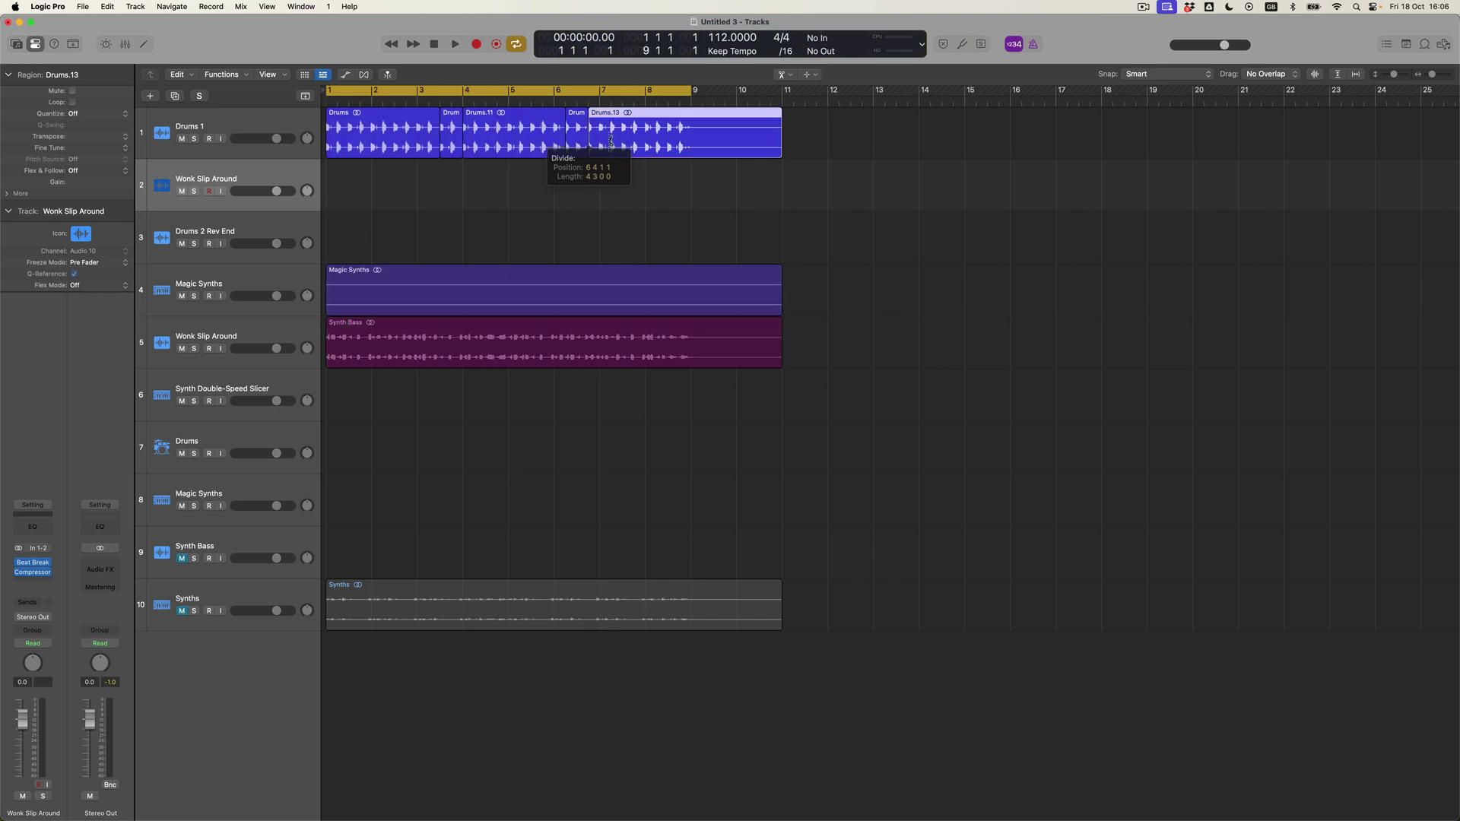
pyautogui.moveTo(647, 141); pyautogui.dragTo(669, 140)
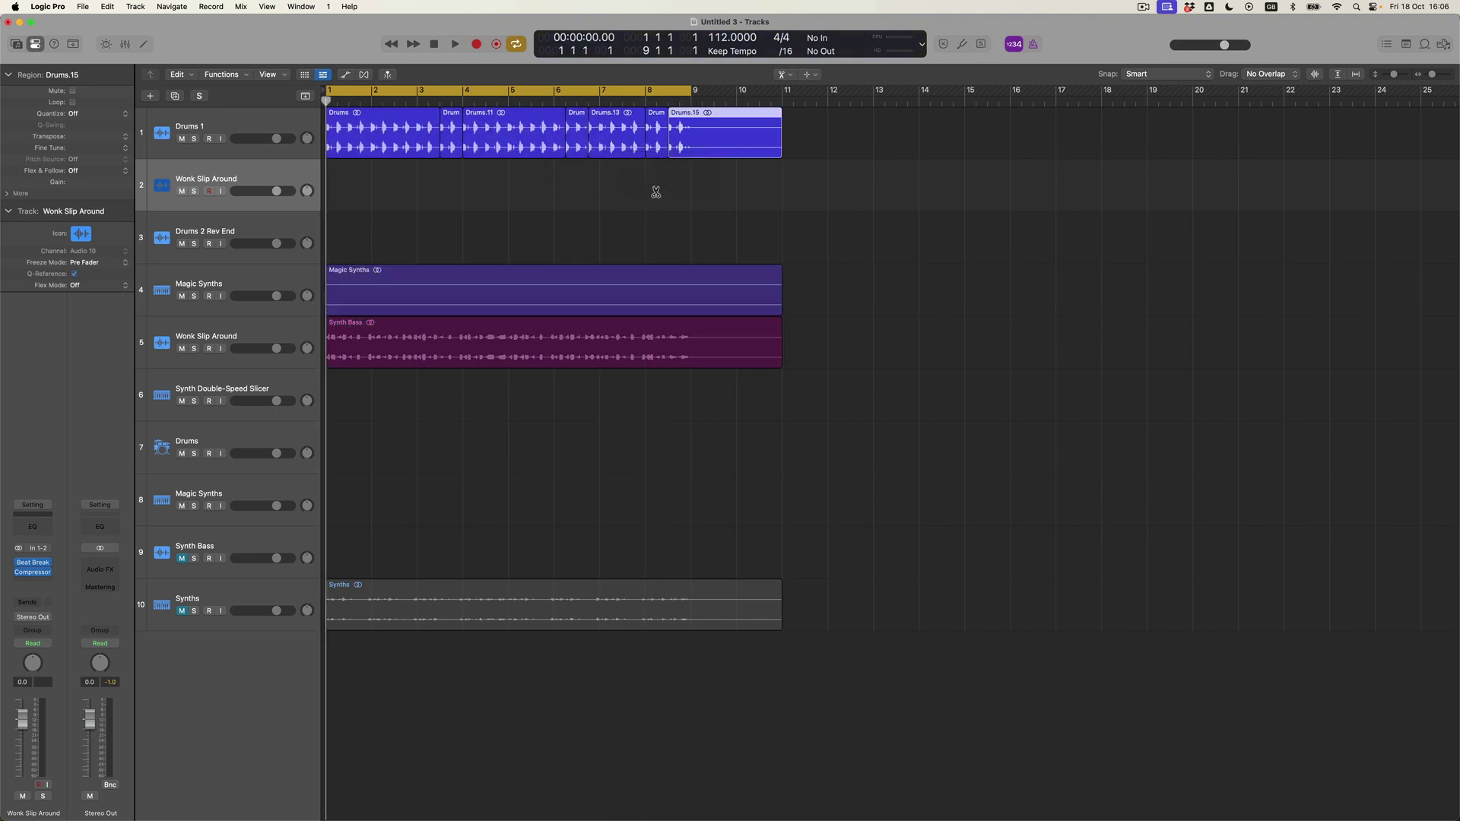
# Move the three half-bar drum slices together down to the Wonk Slip Around track below Drums 1, keeping their timing.
pyautogui.press('t')
pyautogui.click(673, 187)
pyautogui.click(451, 148)
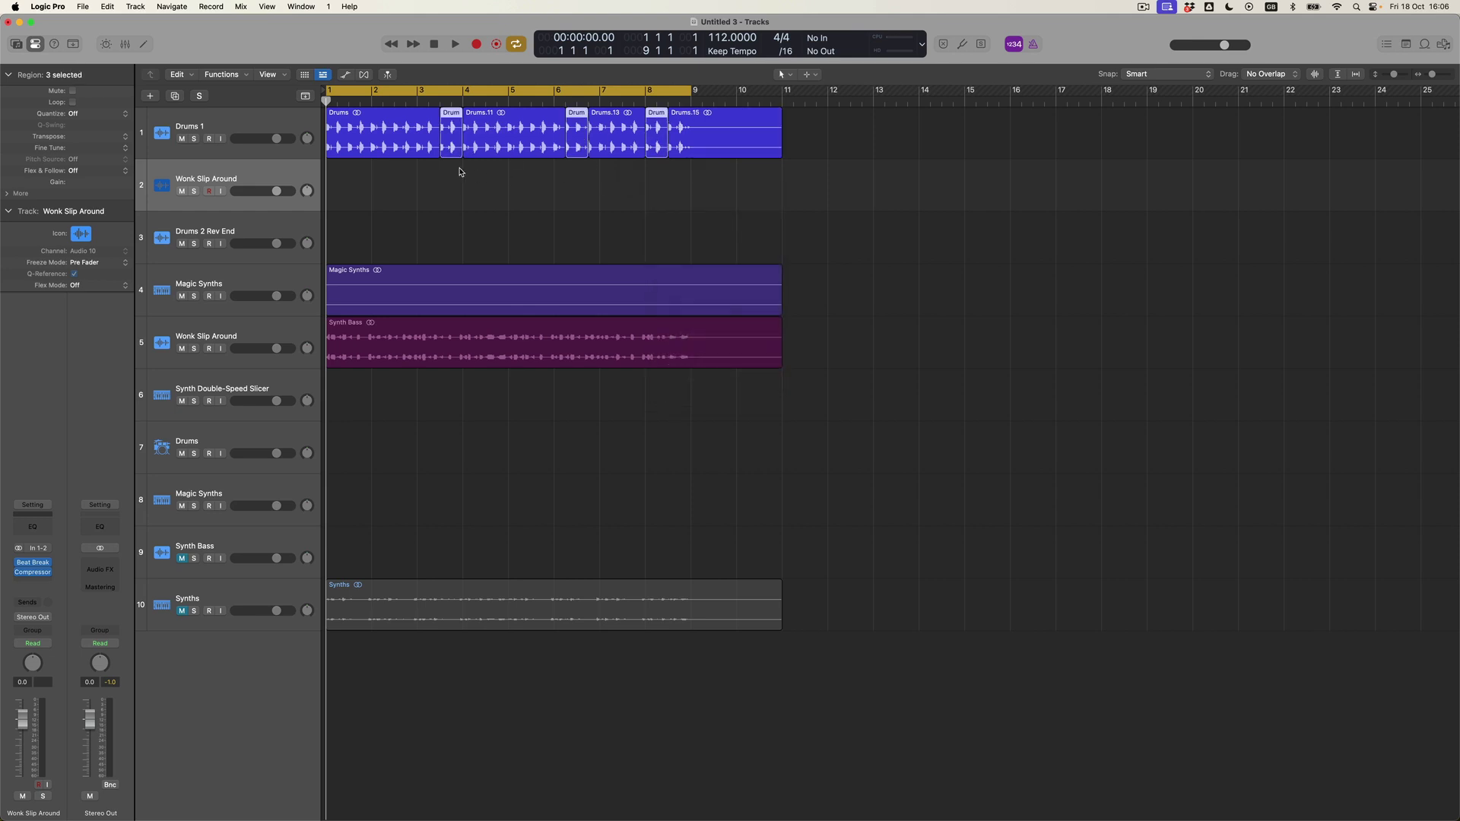
pyautogui.moveTo(451, 150); pyautogui.dragTo(452, 179)
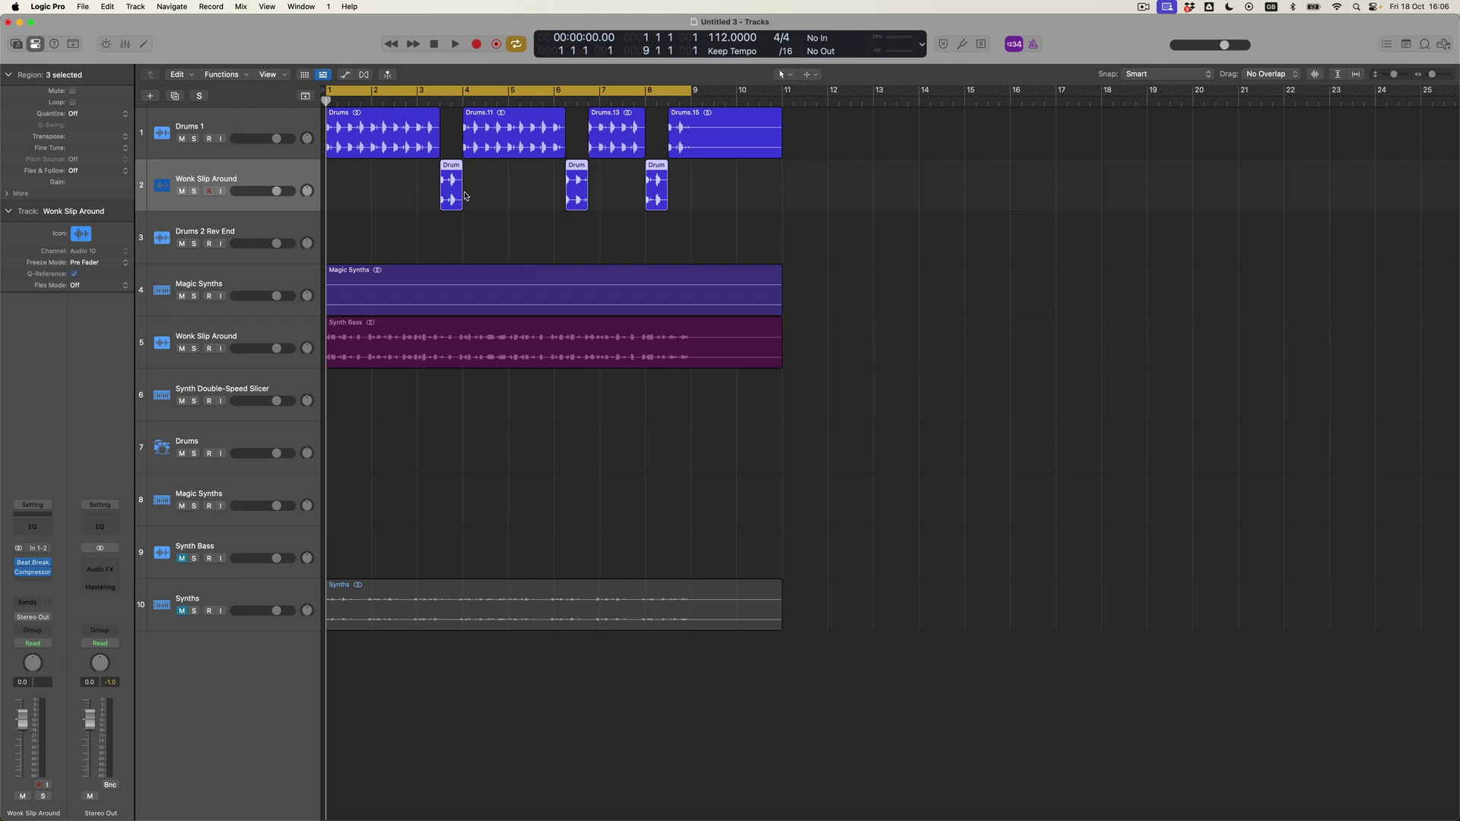
# Inspect the Bus 4 send of the Synth Double-Speed Slicer track and the Pedalboard on its Aux 4 channel.
pyautogui.click(207, 392)
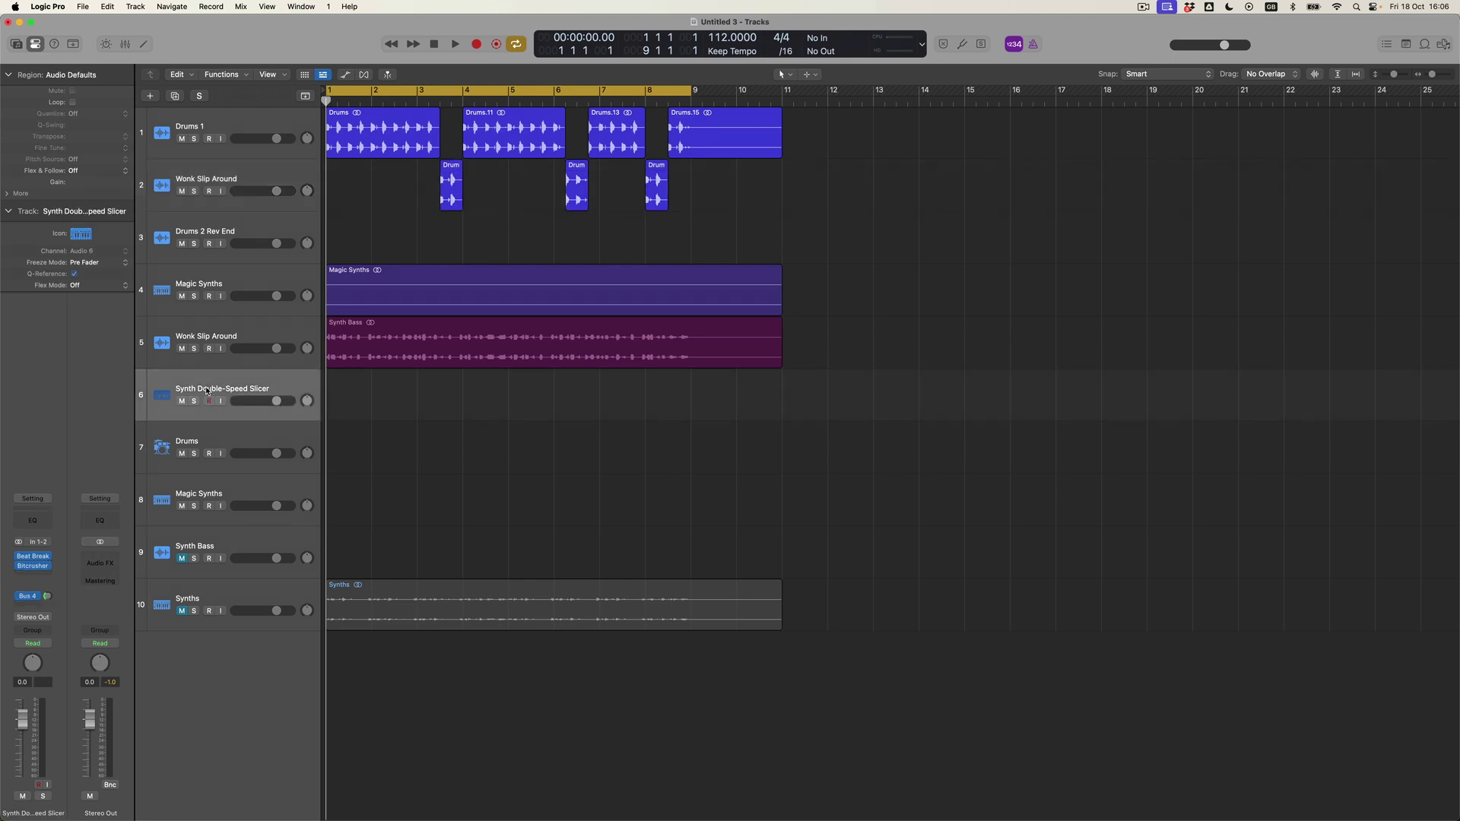
pyautogui.click(29, 597)
pyautogui.click(35, 473)
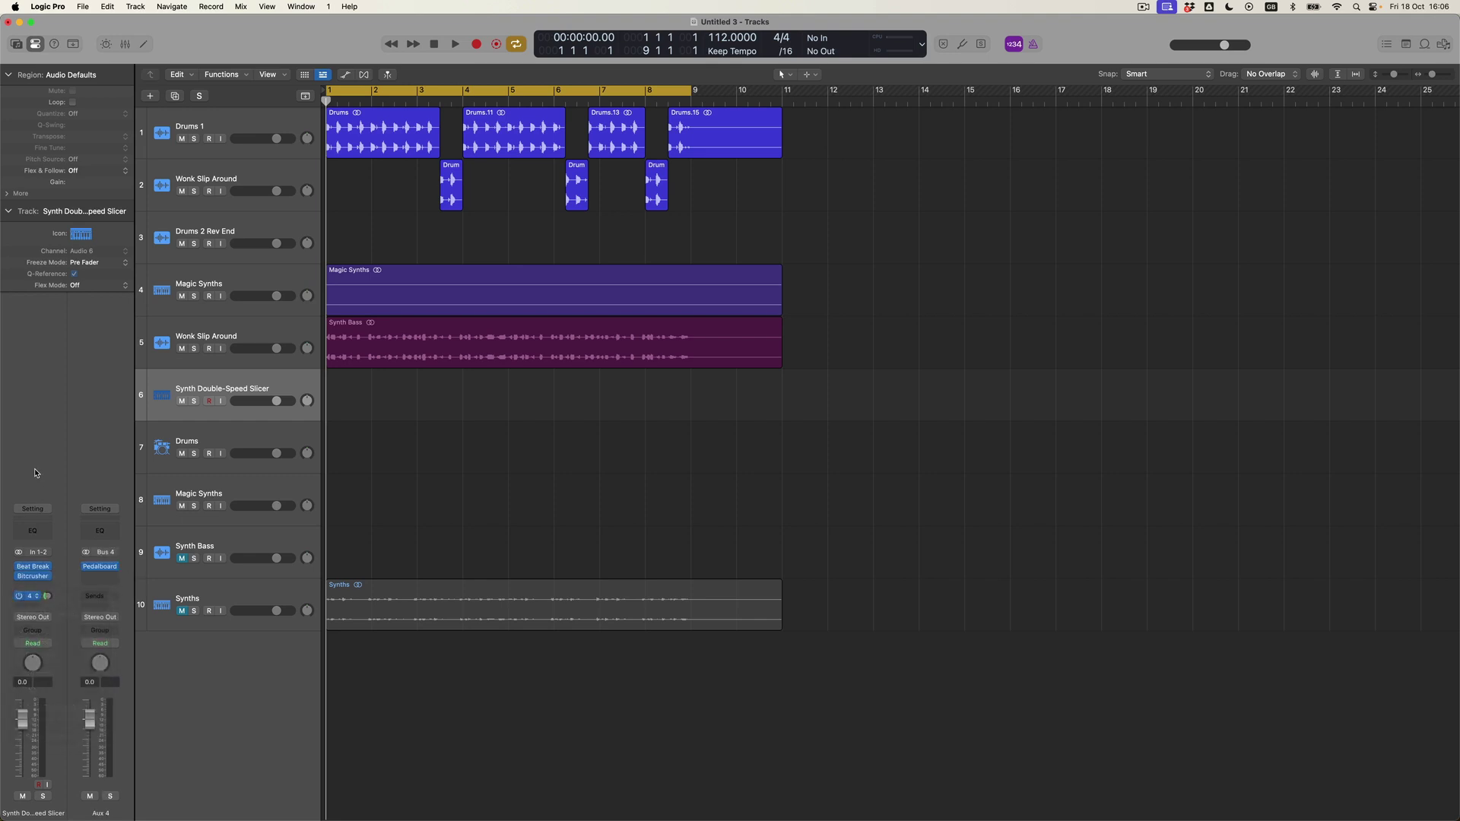
pyautogui.click(101, 567)
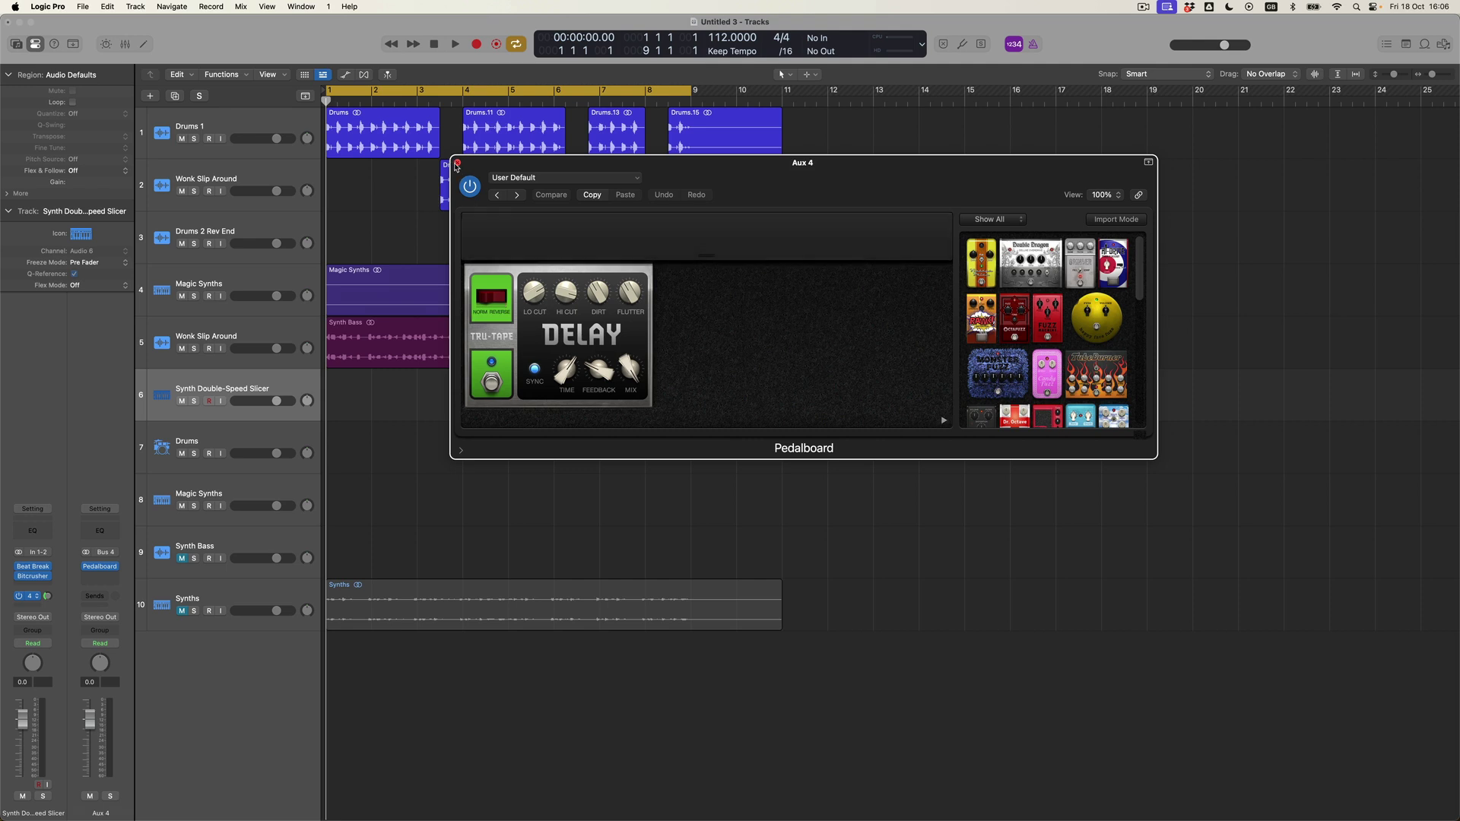
pyautogui.click(457, 163)
# Move the Synths region up to the Synth Double-Speed Slicer track and play it soloed.
pyautogui.moveTo(393, 586); pyautogui.dragTo(251, 394)
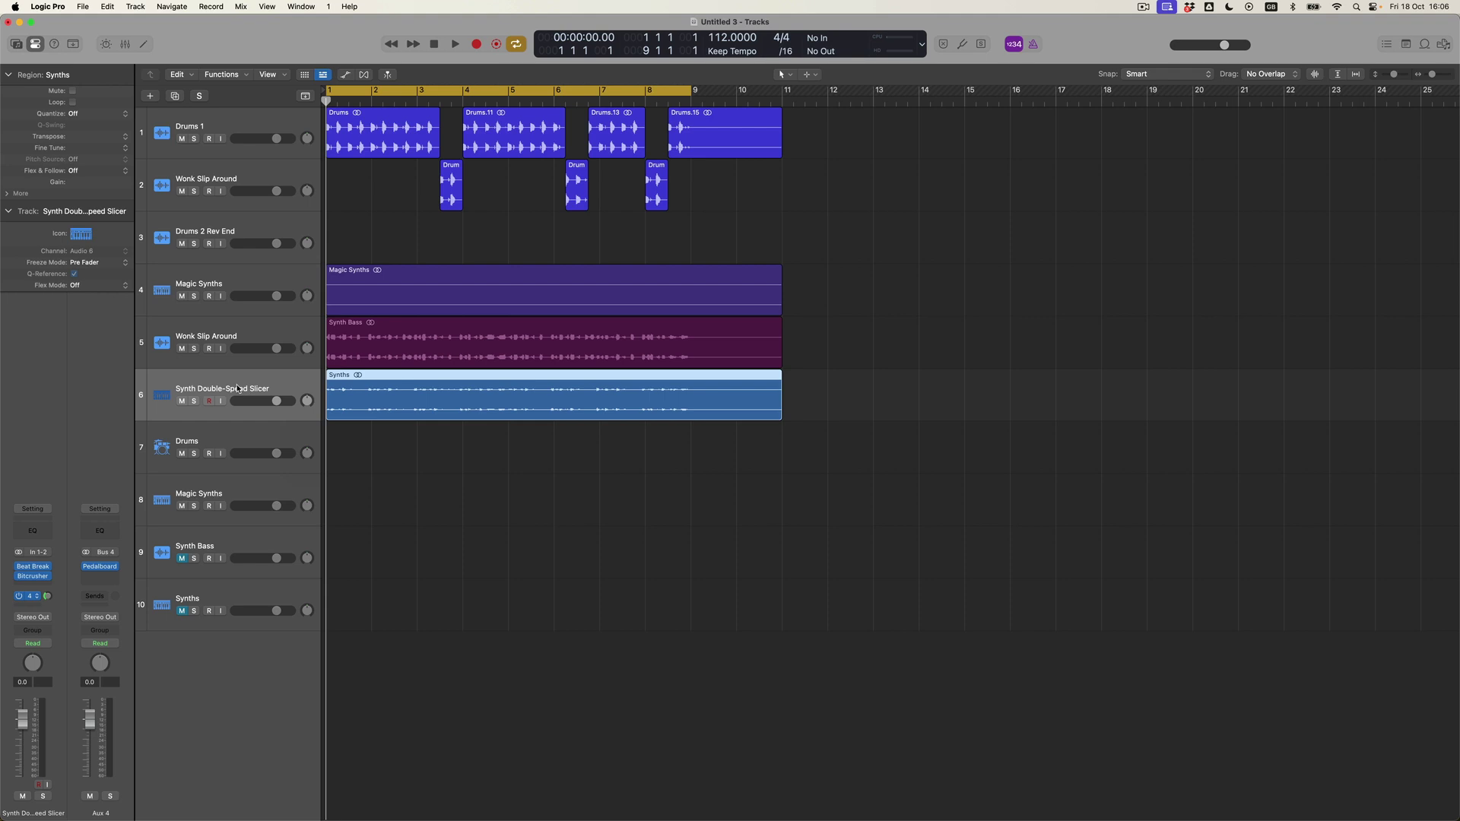
pyautogui.hotkey('ctrl', 's')
pyautogui.press('space')
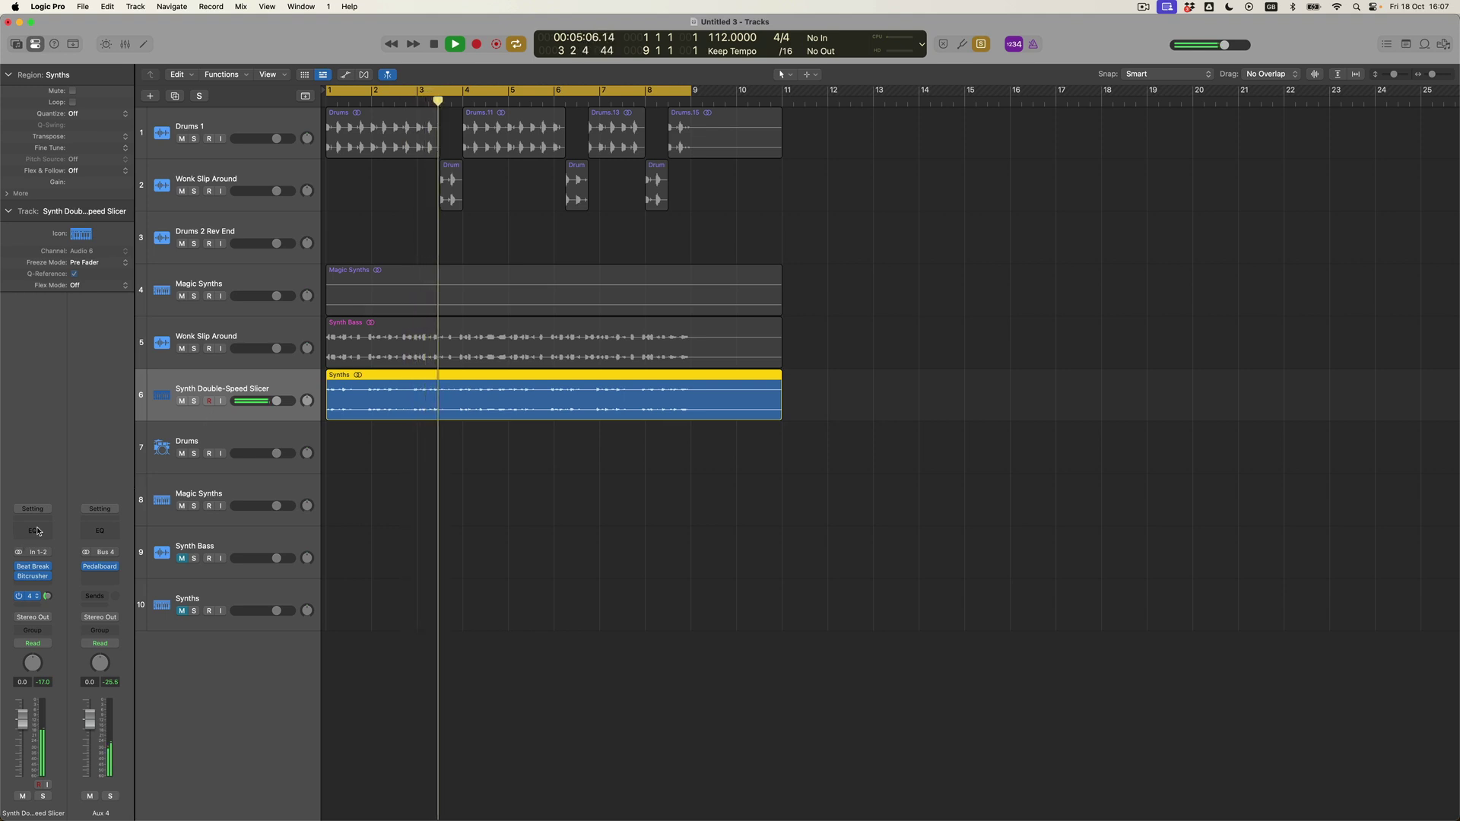
# Compare the soloed synth with Beat Breaker, Bitcrusher and the Bus 4 send bypassed and enabled again.
pyautogui.click(18, 567)
pyautogui.click(18, 577)
pyautogui.click(19, 597)
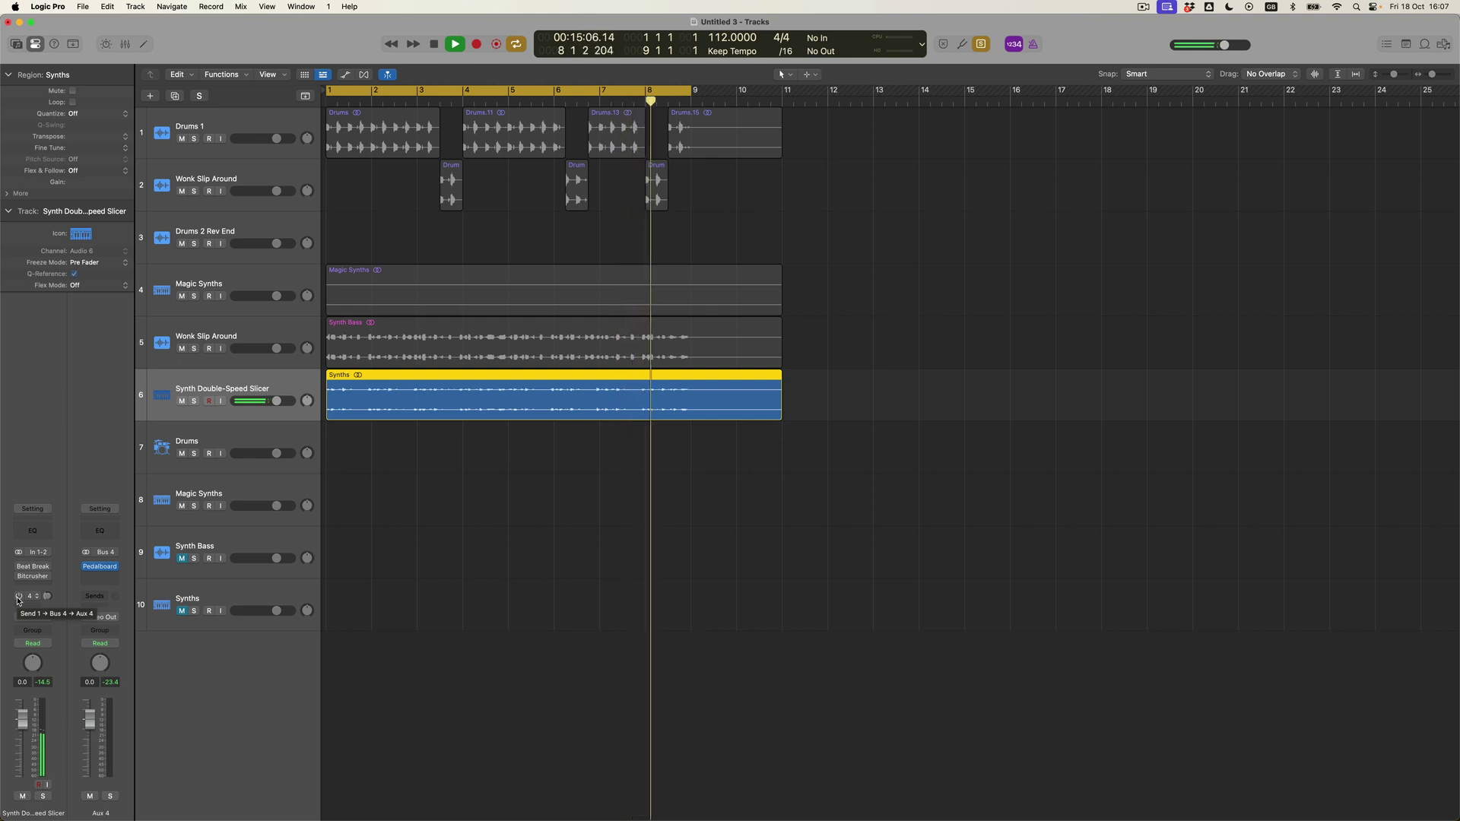
pyautogui.click(18, 597)
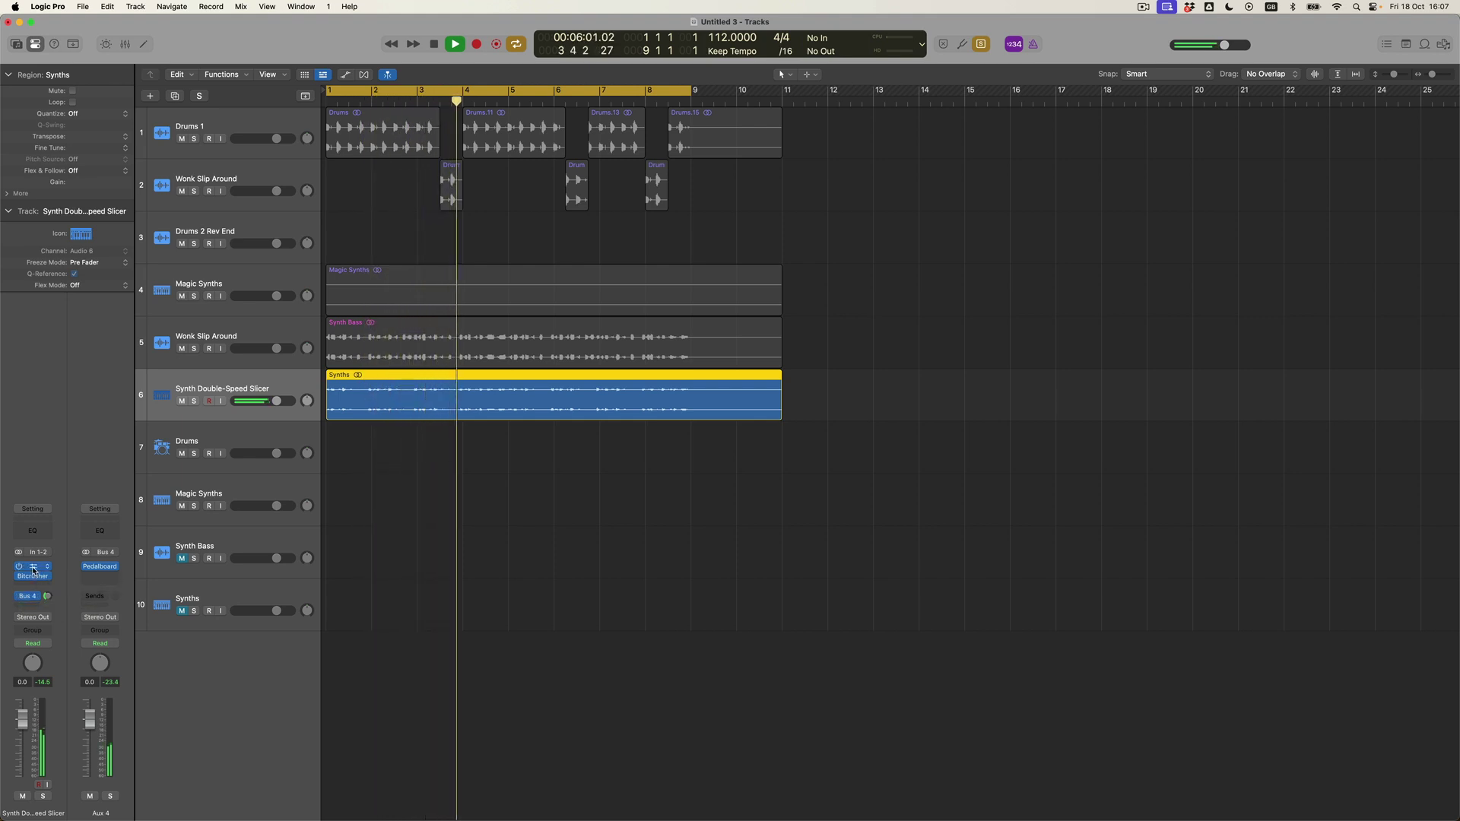
# Examine the slicer track's custom Beat Breaker pattern during playback, and end the soloed playback.
pyautogui.click(33, 572)
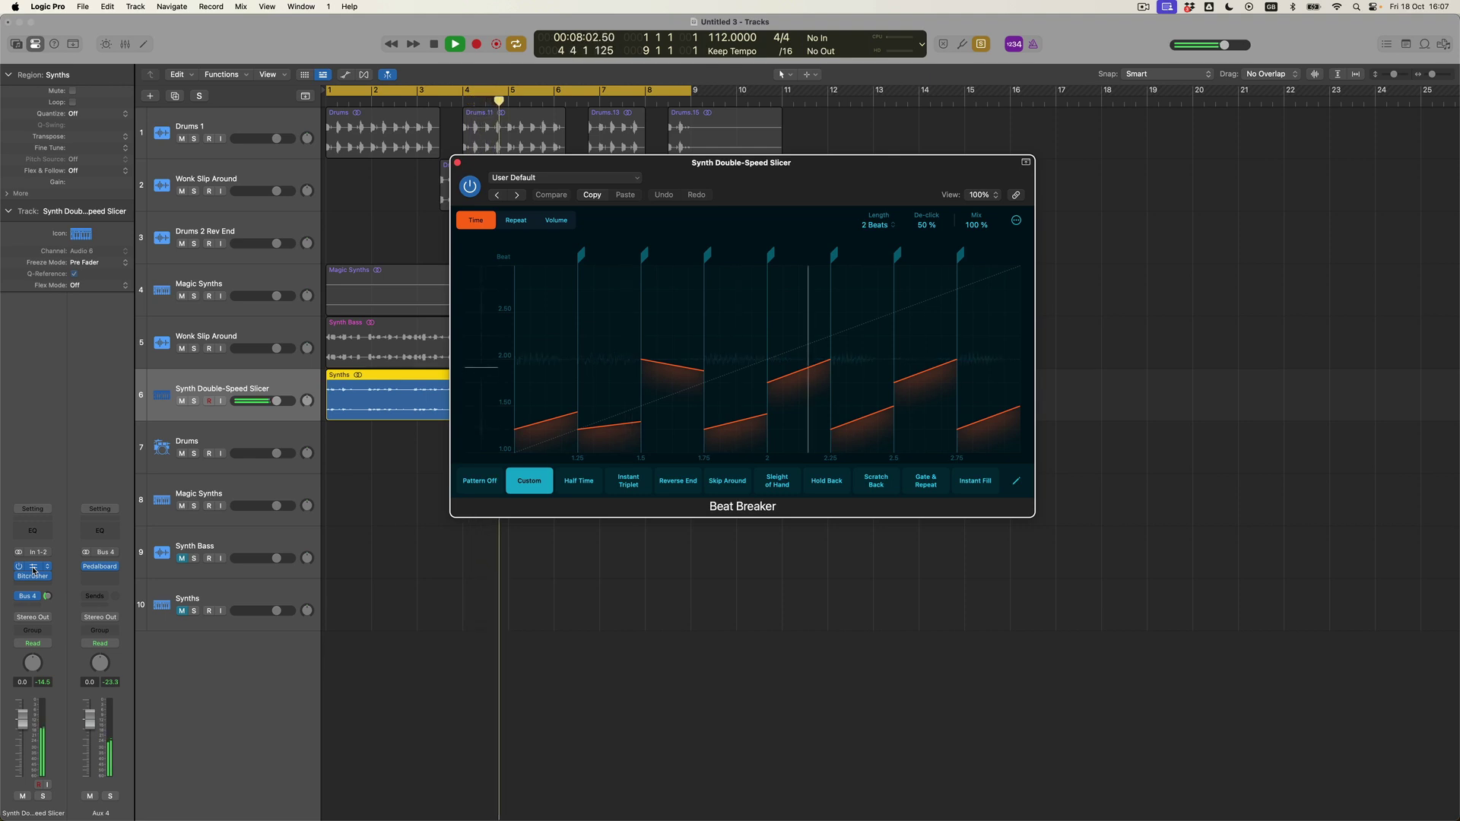
pyautogui.press('space')
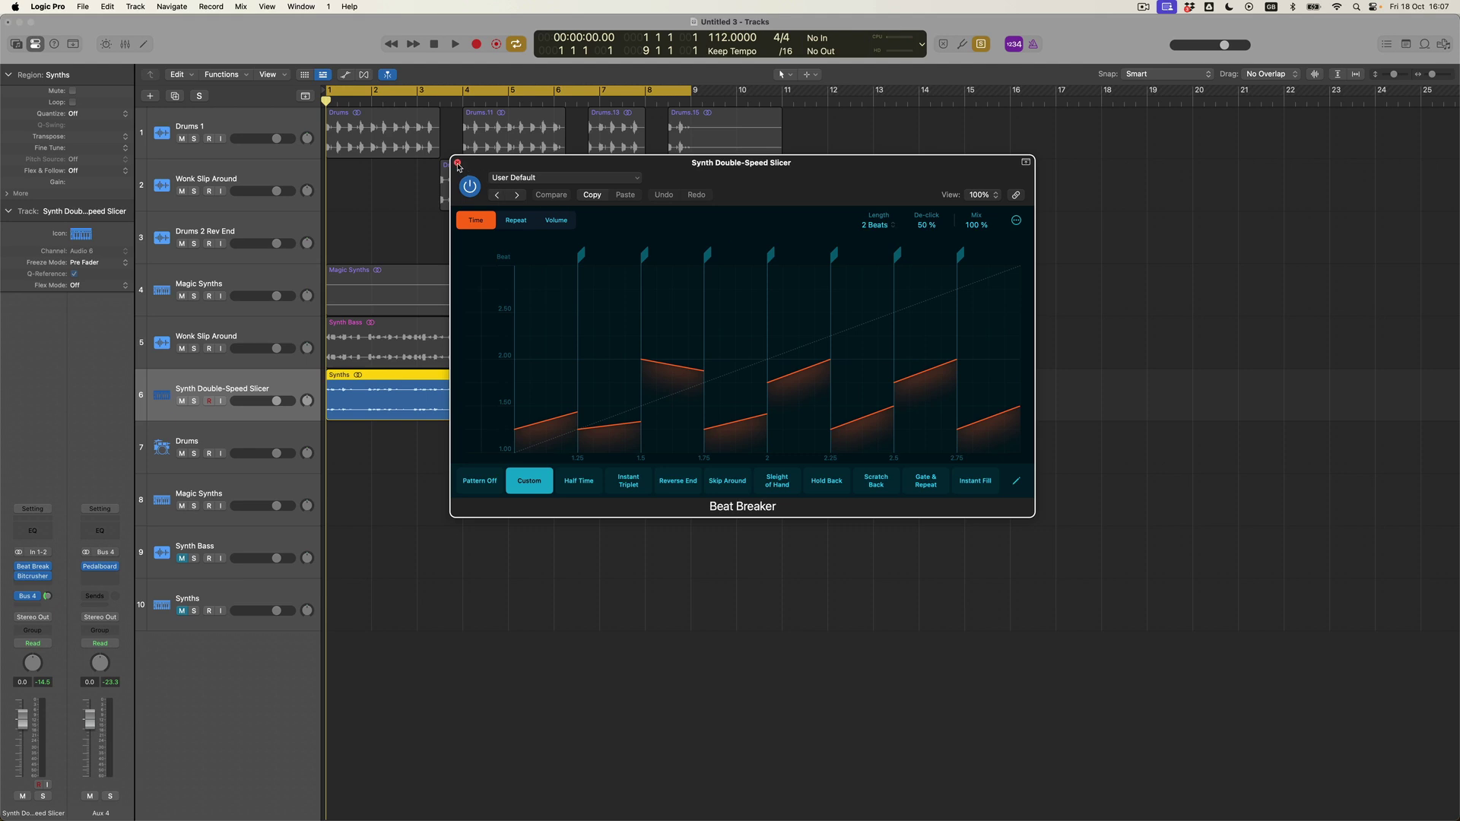
pyautogui.click(457, 165)
pyautogui.hotkey('ctrl', 's')
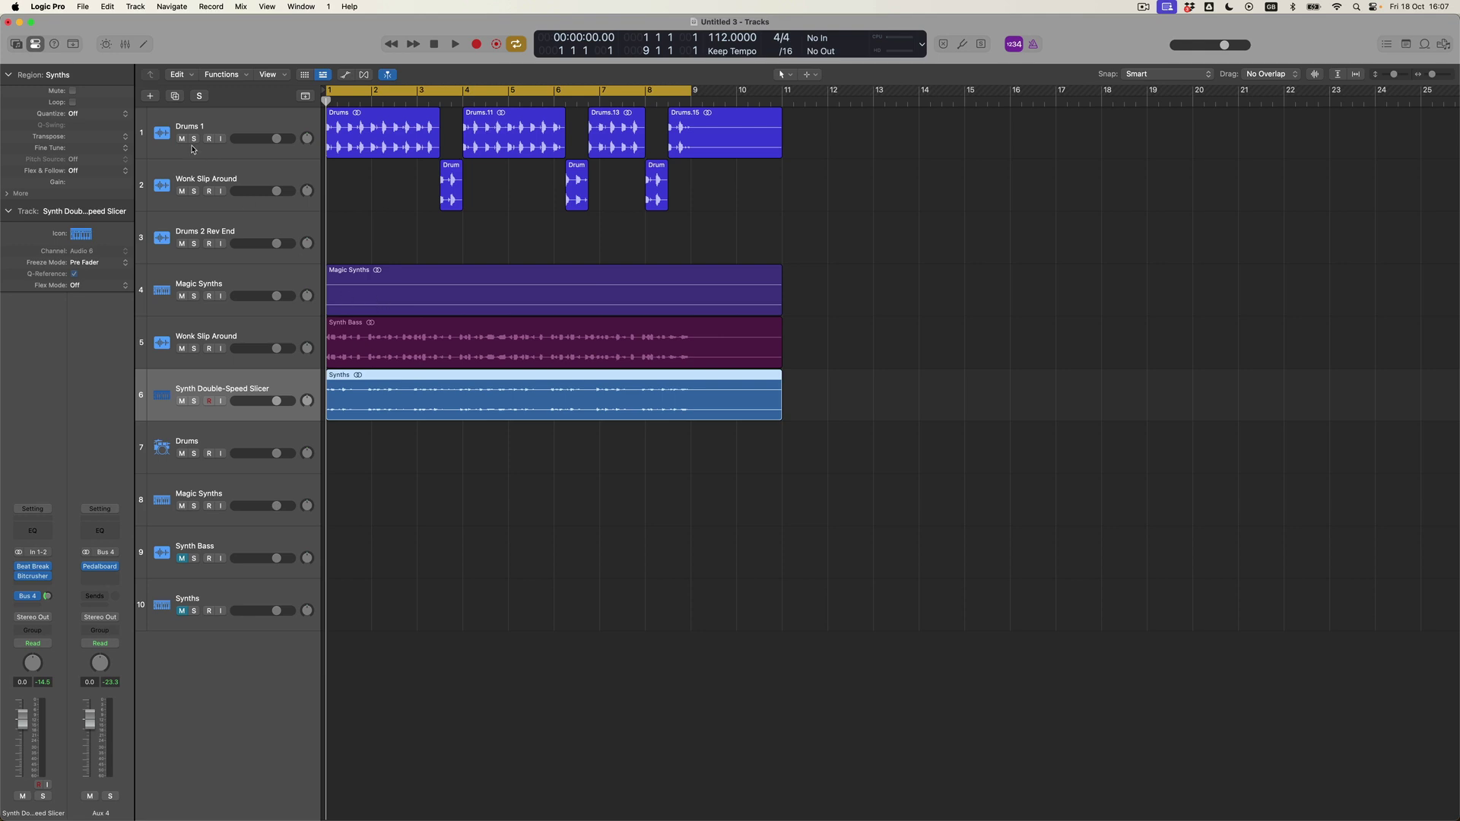
# Duplicate the slicer track below the upper Magic Synths track as Magic Synths x2, and copy the Magic Synths region onto it.
pyautogui.click(175, 96)
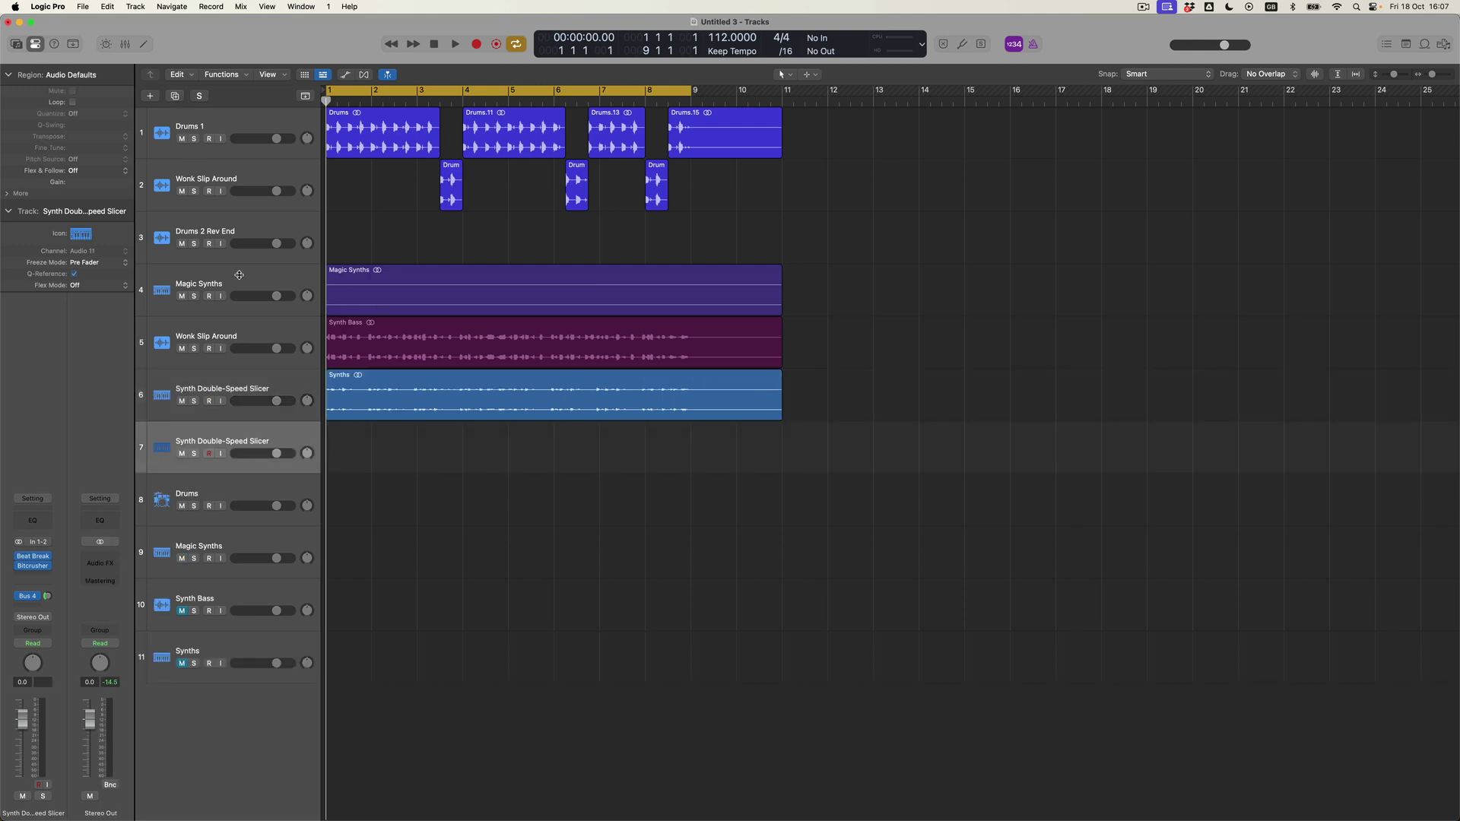
pyautogui.moveTo(245, 439); pyautogui.dragTo(247, 329)
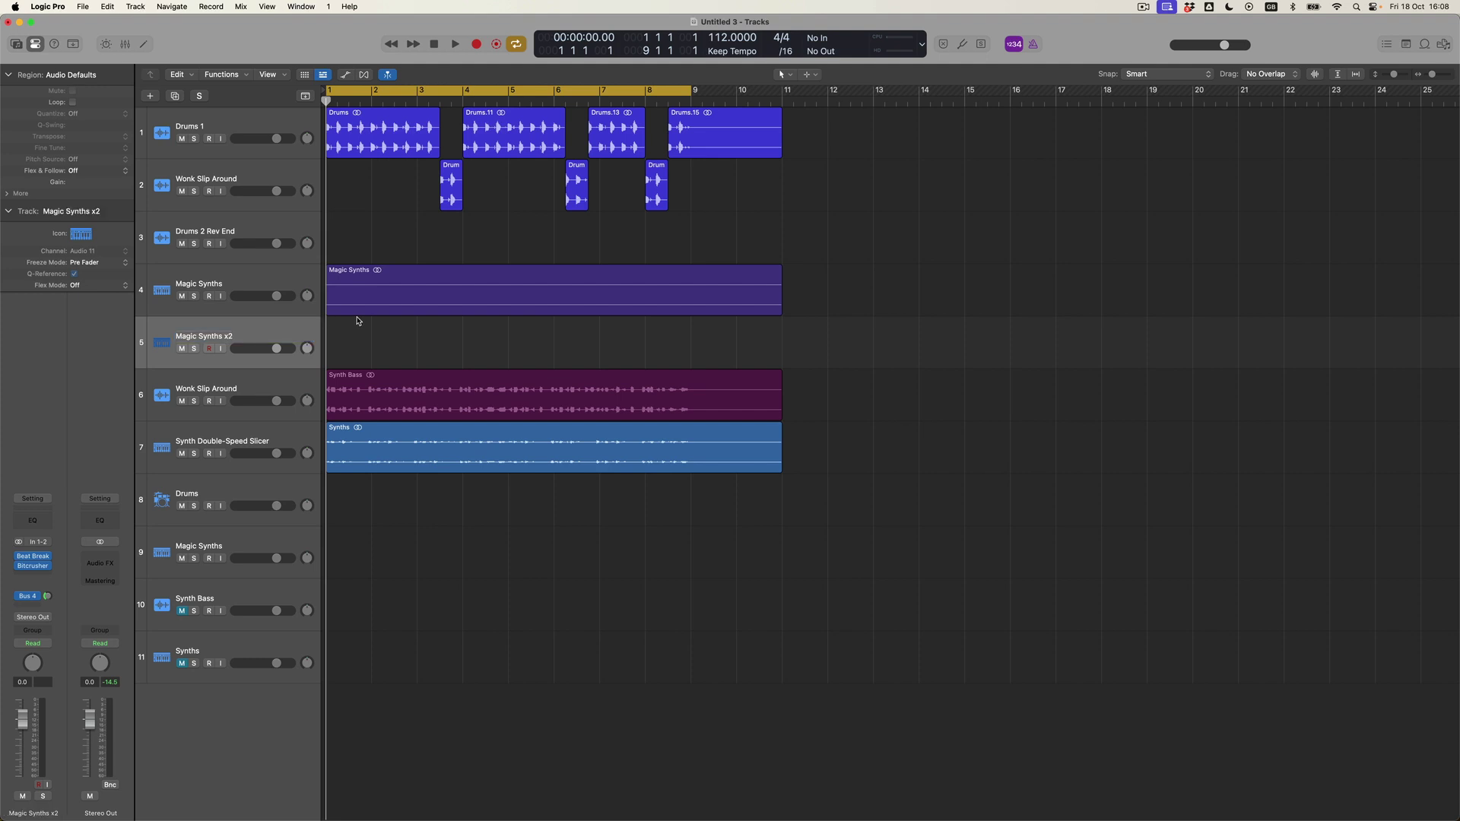
pyautogui.moveTo(388, 305); pyautogui.dragTo(391, 326)
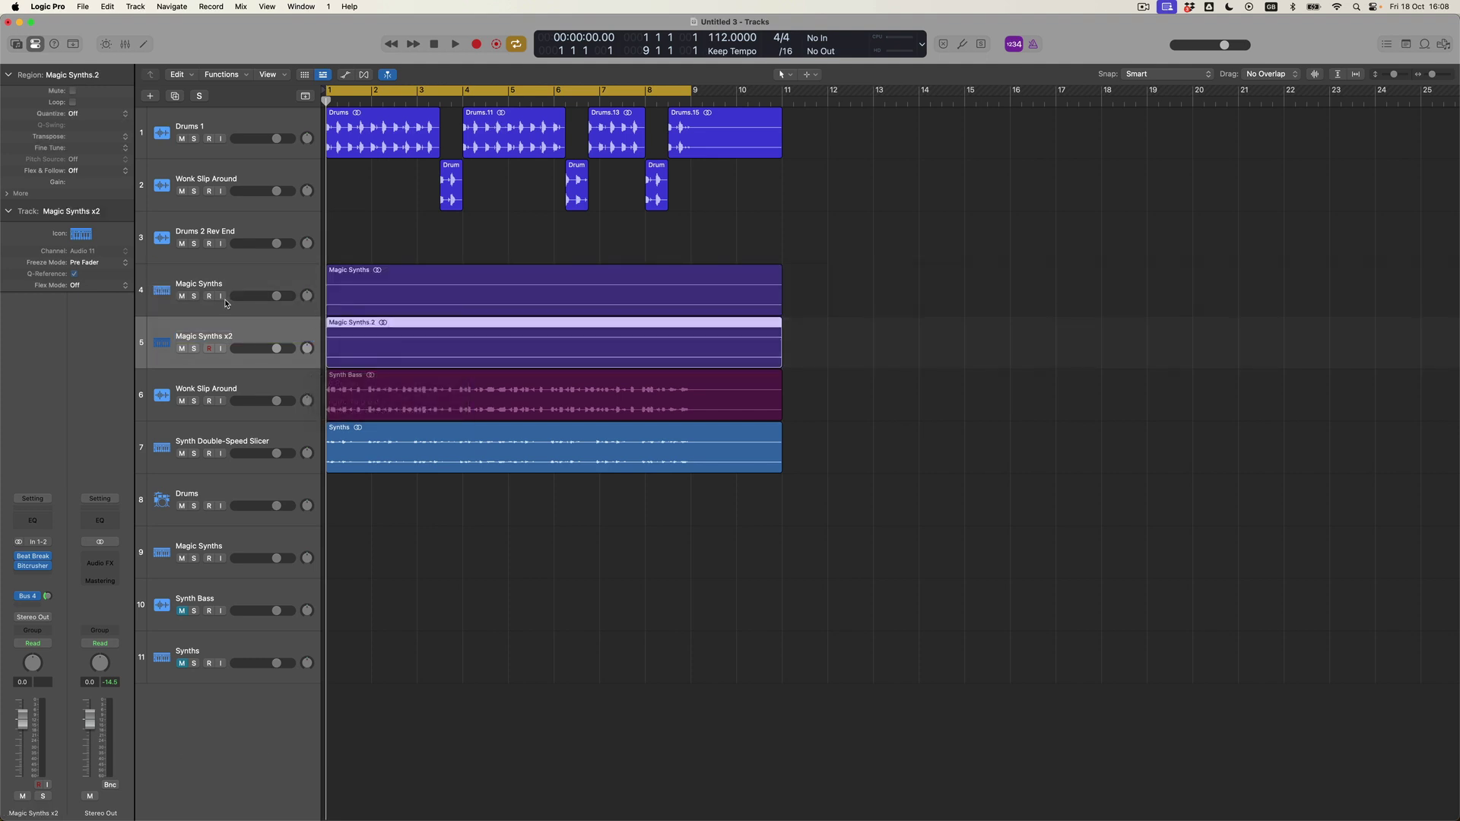
# Solo and play Magic Synths and Magic Synths x2 together, and lower the Magic Synths x2 volume to -7.4 dB.
pyautogui.click(194, 297)
pyautogui.click(194, 349)
pyautogui.press('space')
pyautogui.press('super+Down')
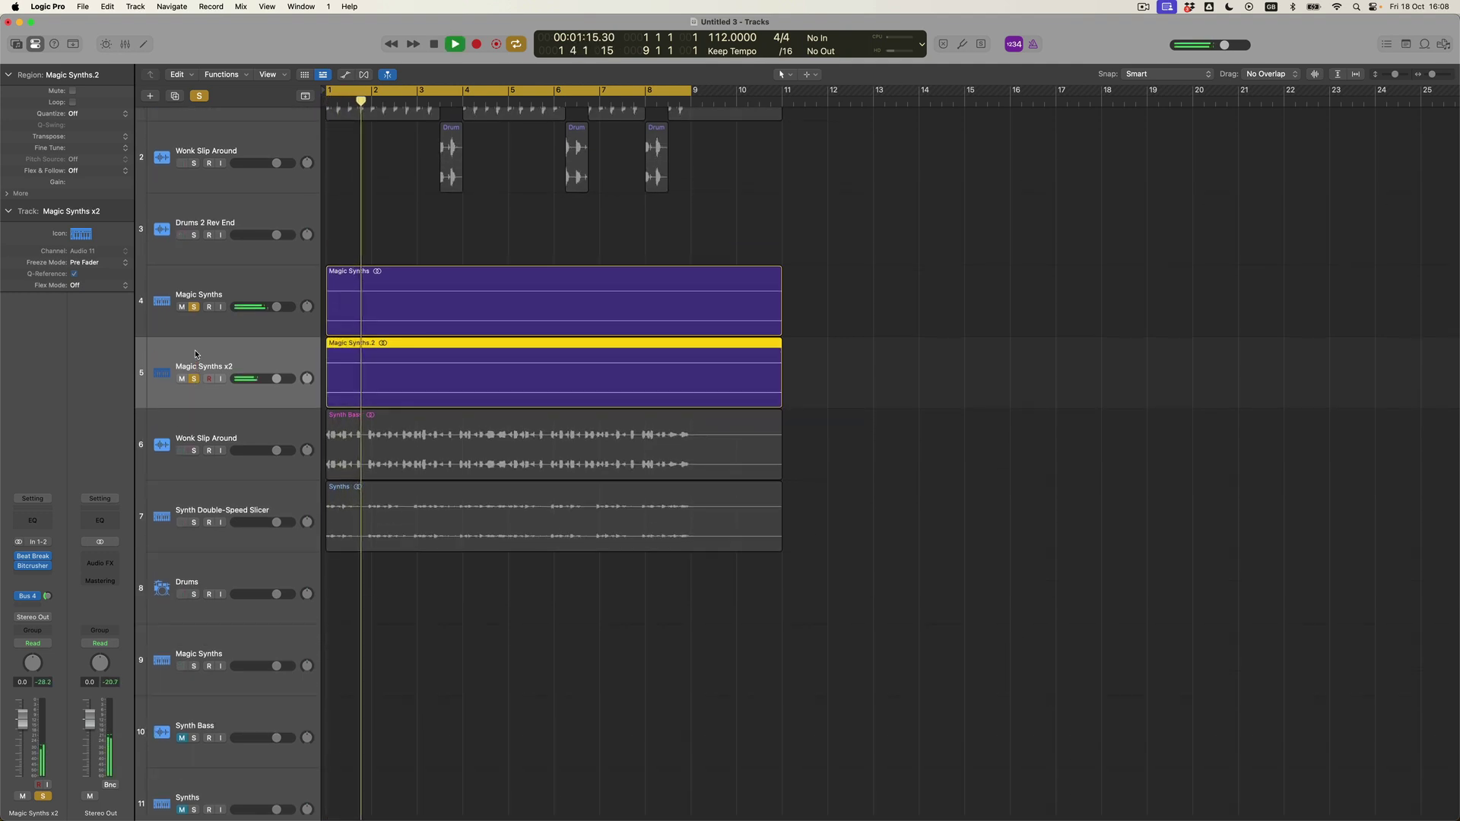
pyautogui.press('super+Down')
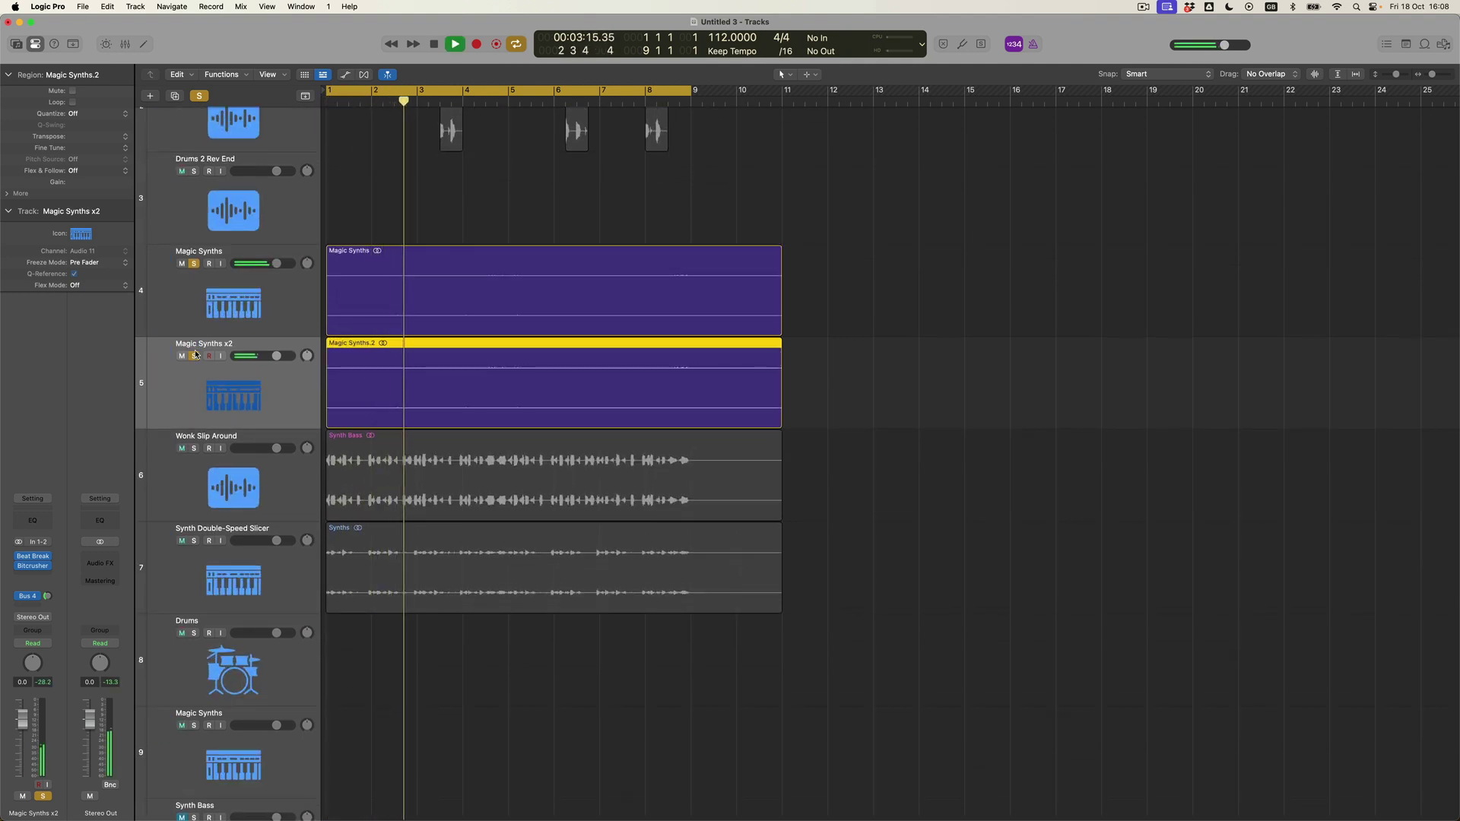
pyautogui.moveTo(22, 719); pyautogui.dragTo(23, 740)
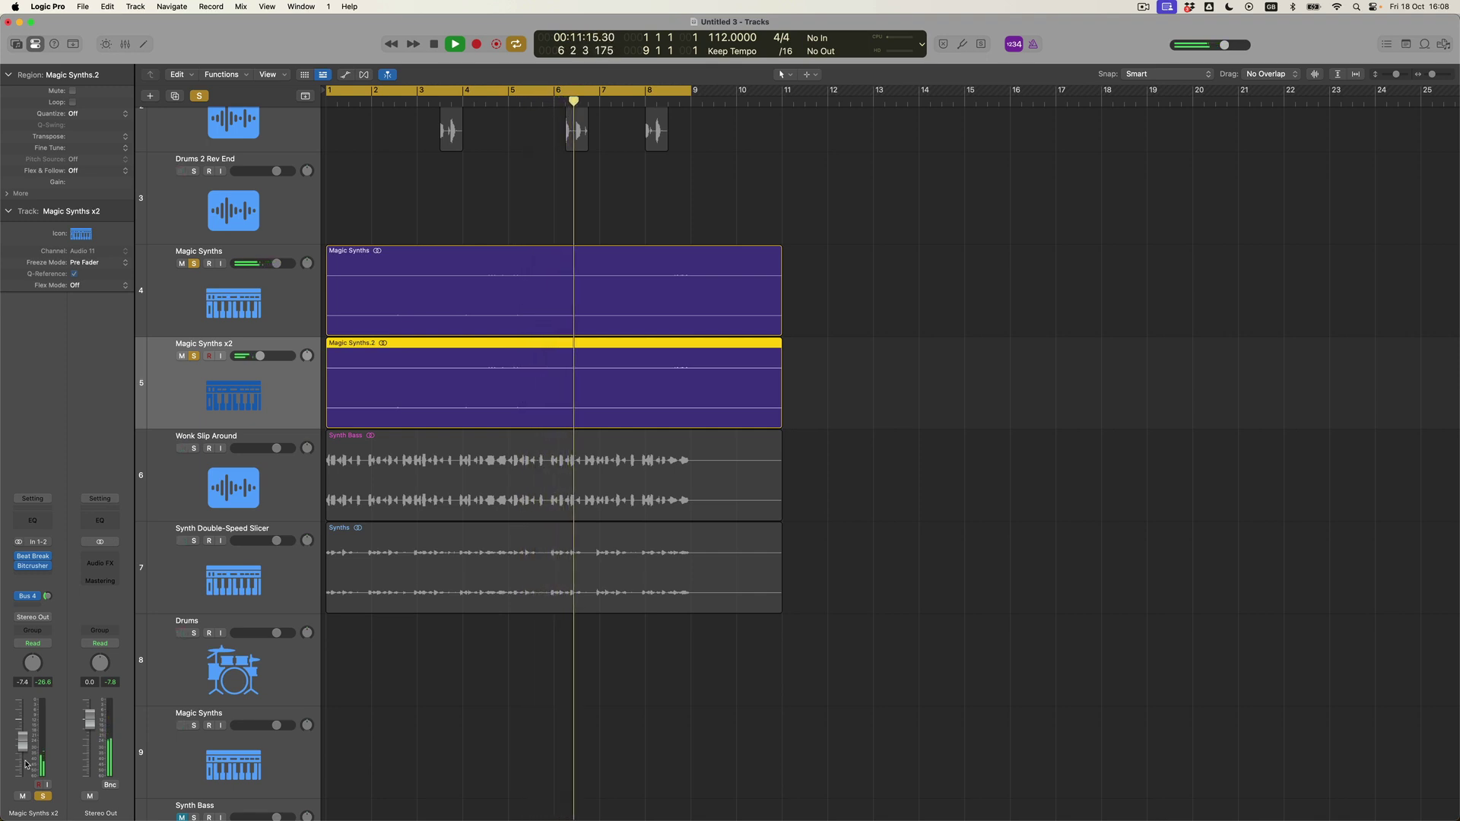
# Insert a stereo Tremolo after Bitcrusher on Magic Synths x2 with a 1/1 rate, and raise the track's volume slightly.
pyautogui.click(32, 574)
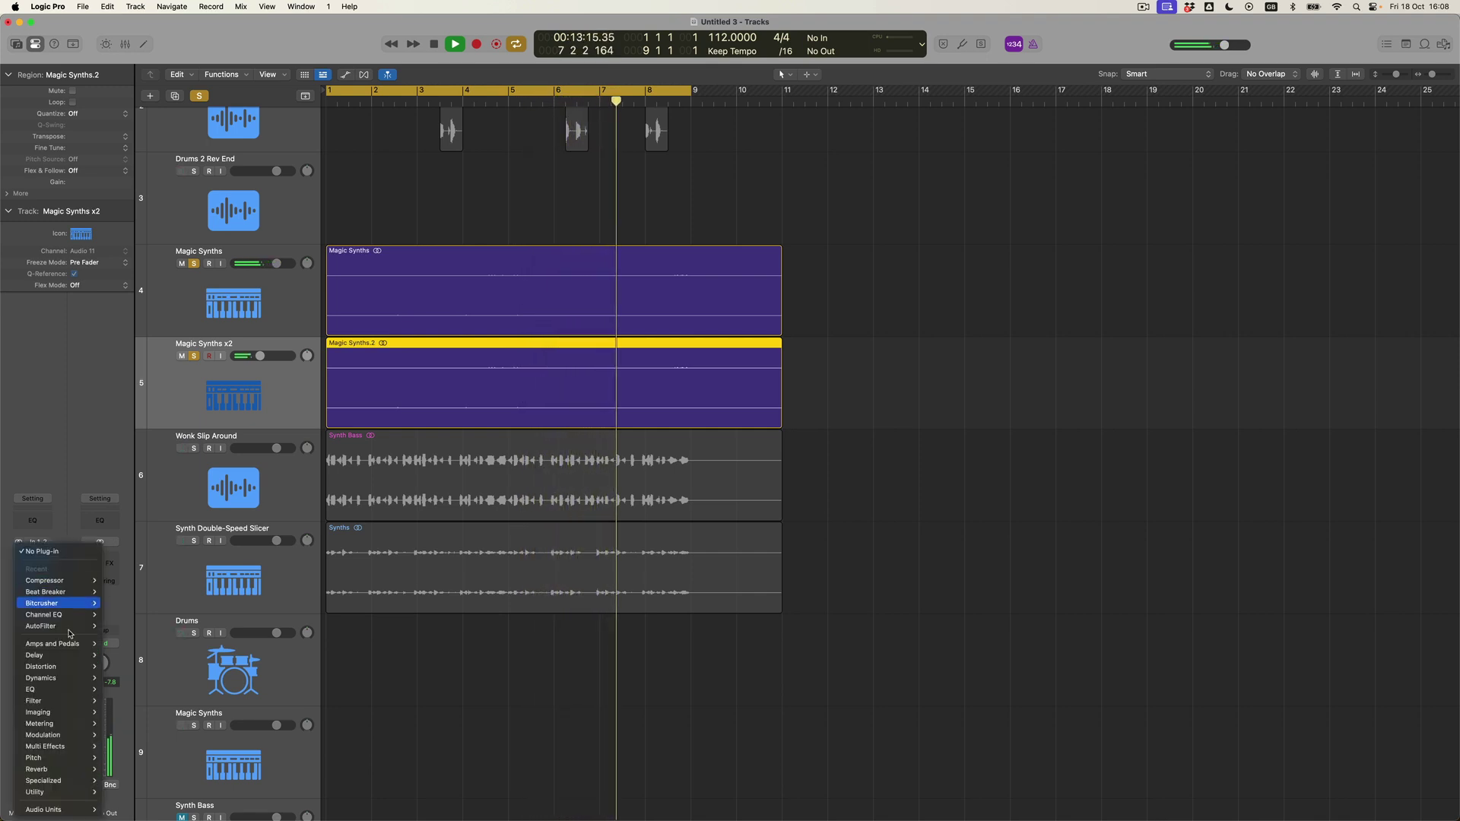
pyautogui.moveTo(54, 734)
pyautogui.moveTo(137, 809)
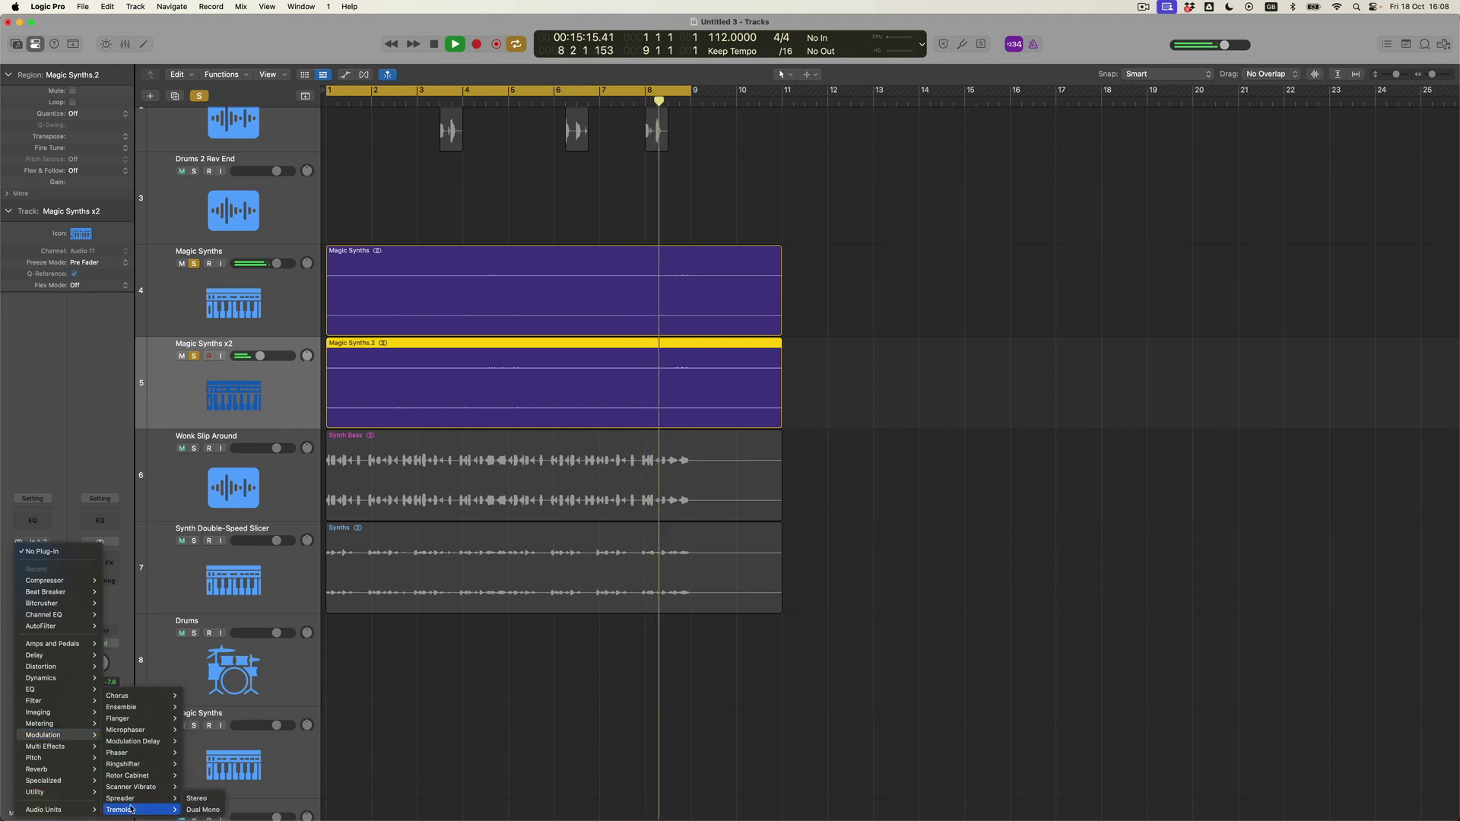
pyautogui.click(196, 799)
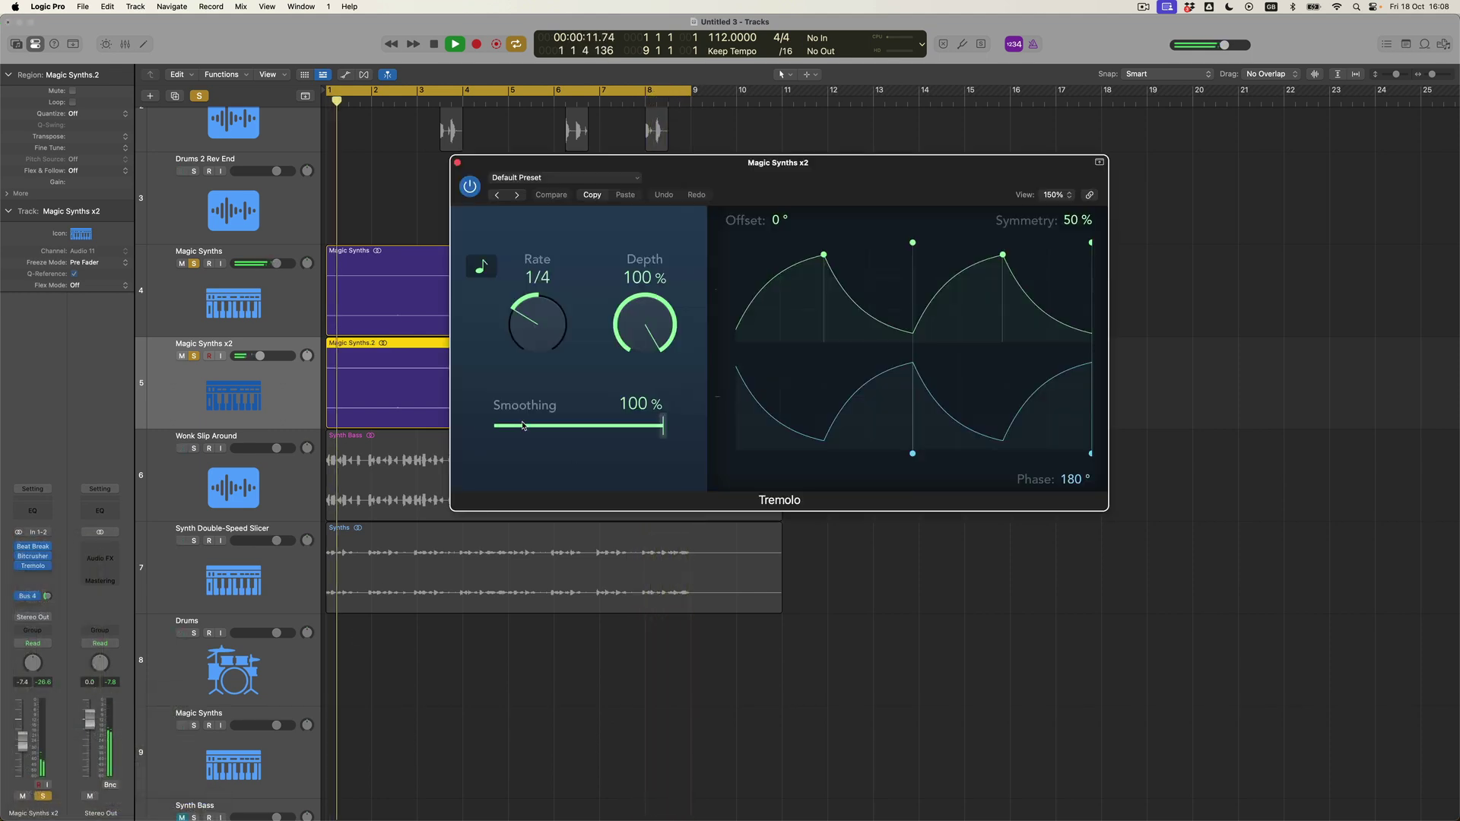
pyautogui.moveTo(549, 323); pyautogui.dragTo(557, 345)
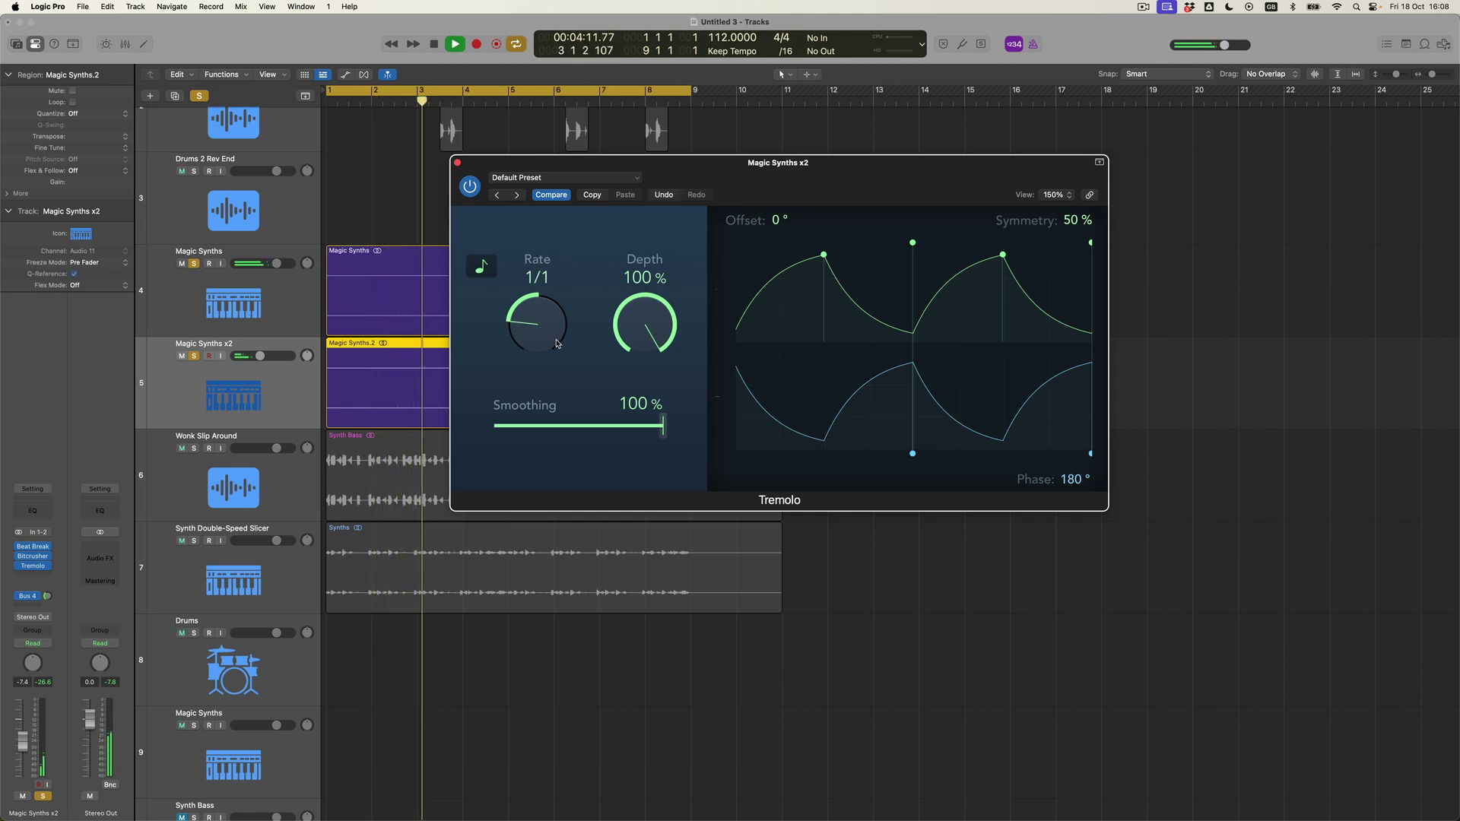
pyautogui.click(458, 164)
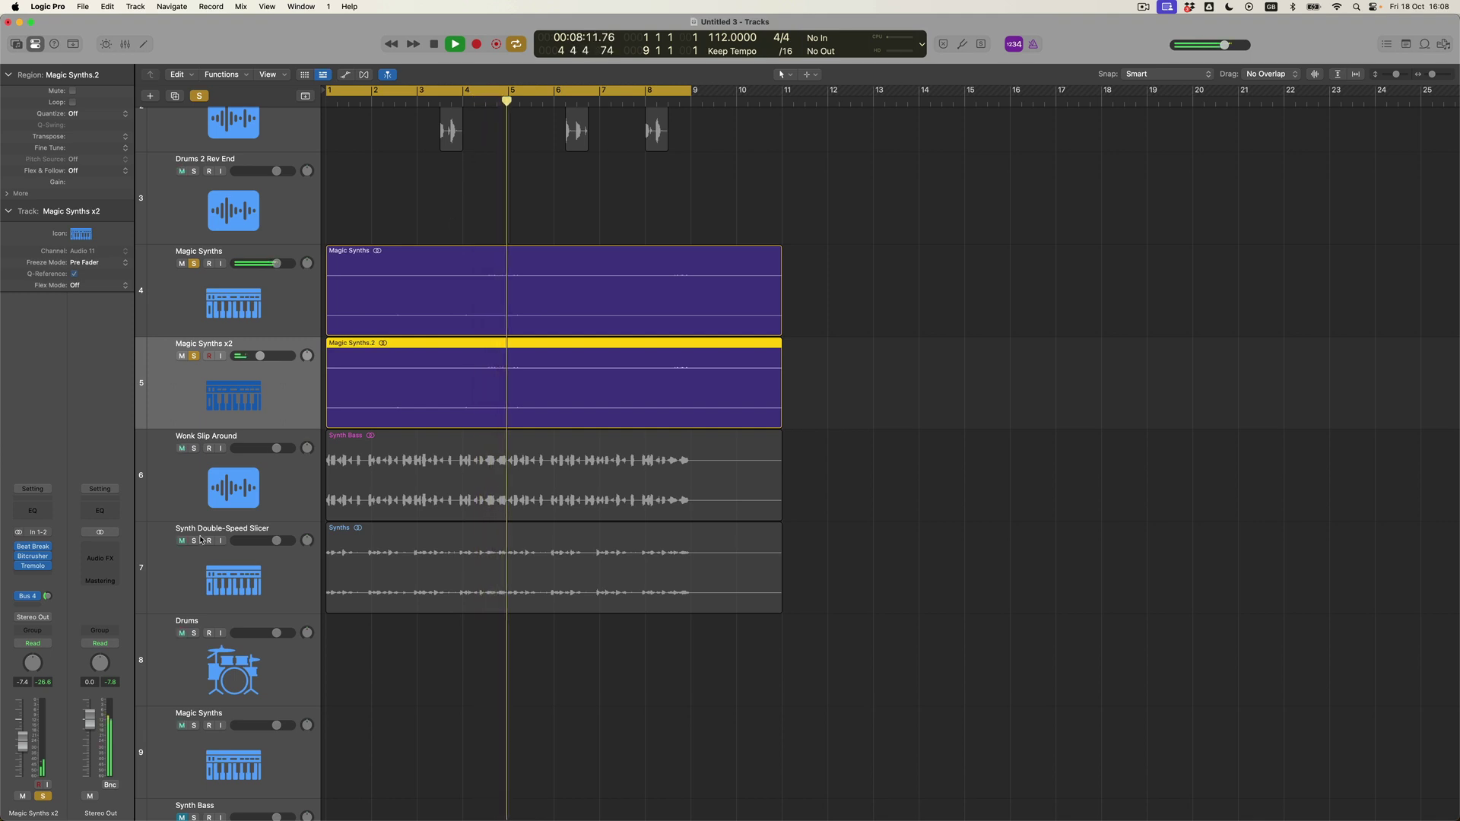
pyautogui.moveTo(33, 747); pyautogui.dragTo(23, 736)
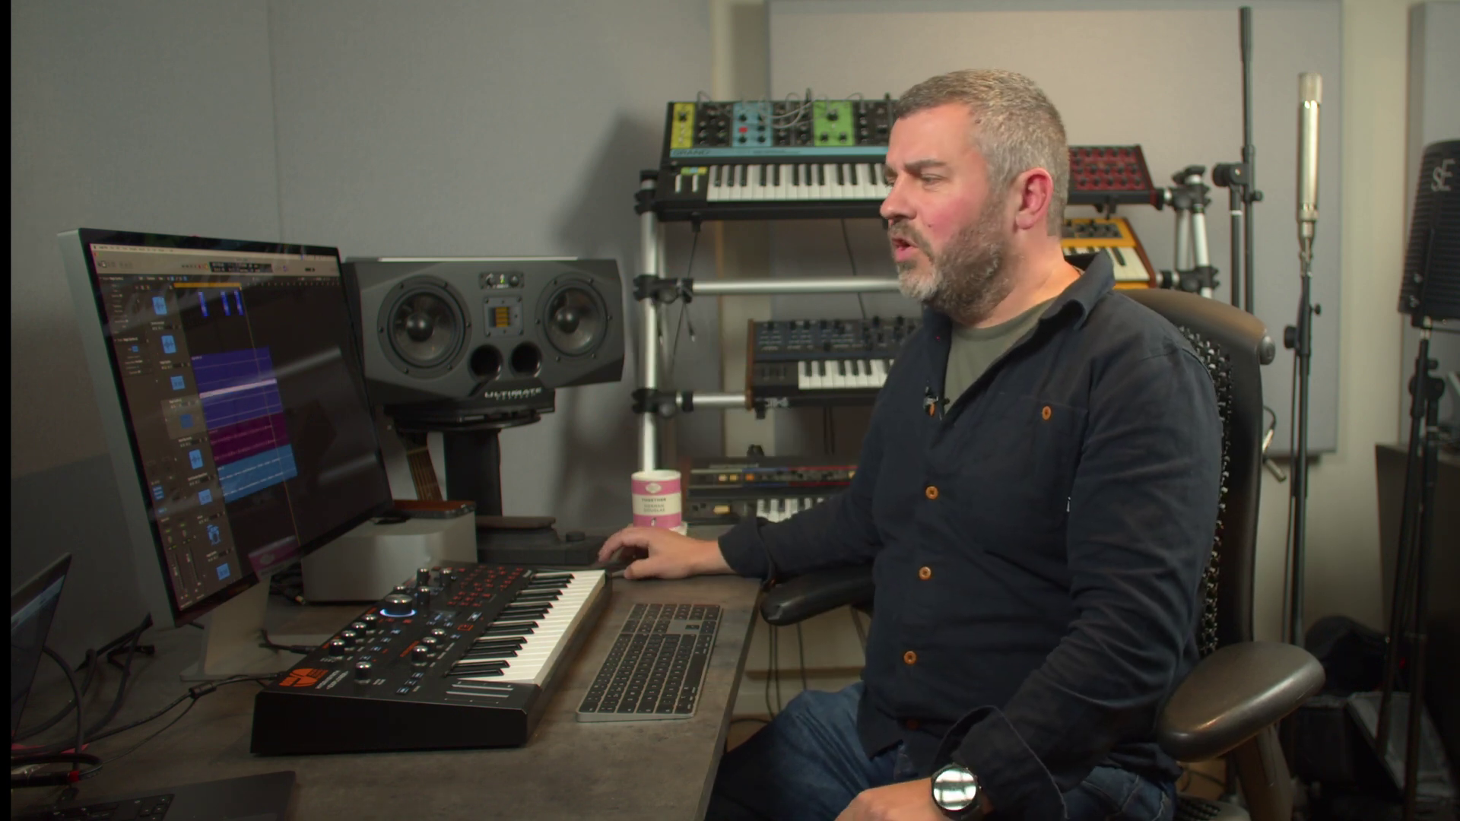
# Duplicate the Magic Synths x2 track below the upper Wonk Slip Around track, and copy the first Drums region onto it, extended to bar 9.
pyautogui.scroll(3, 235, 403)
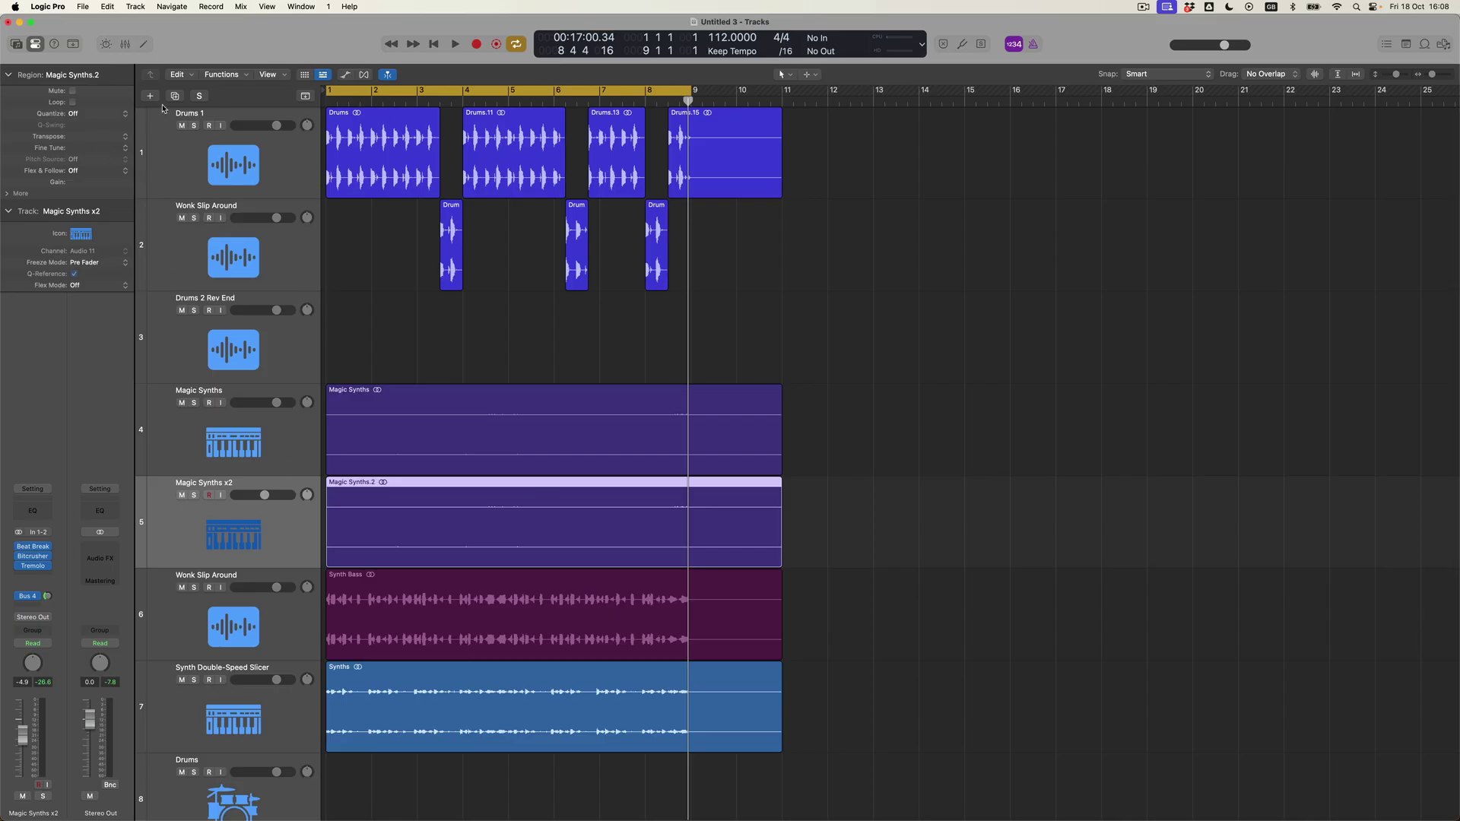
pyautogui.click(180, 99)
pyautogui.moveTo(285, 615); pyautogui.dragTo(281, 332)
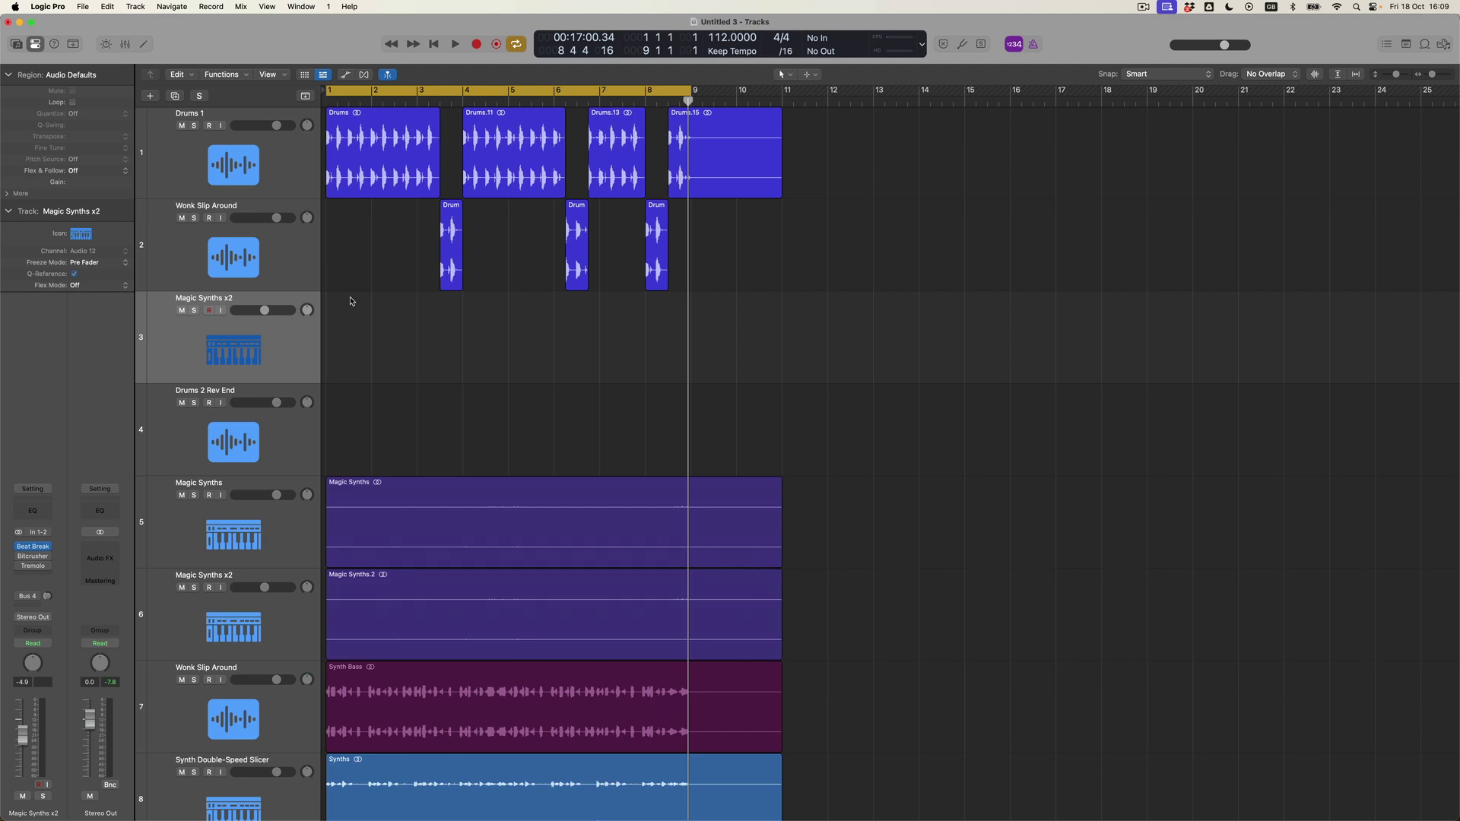
pyautogui.moveTo(361, 163); pyautogui.dragTo(361, 337)
pyautogui.moveTo(441, 378); pyautogui.dragTo(694, 403)
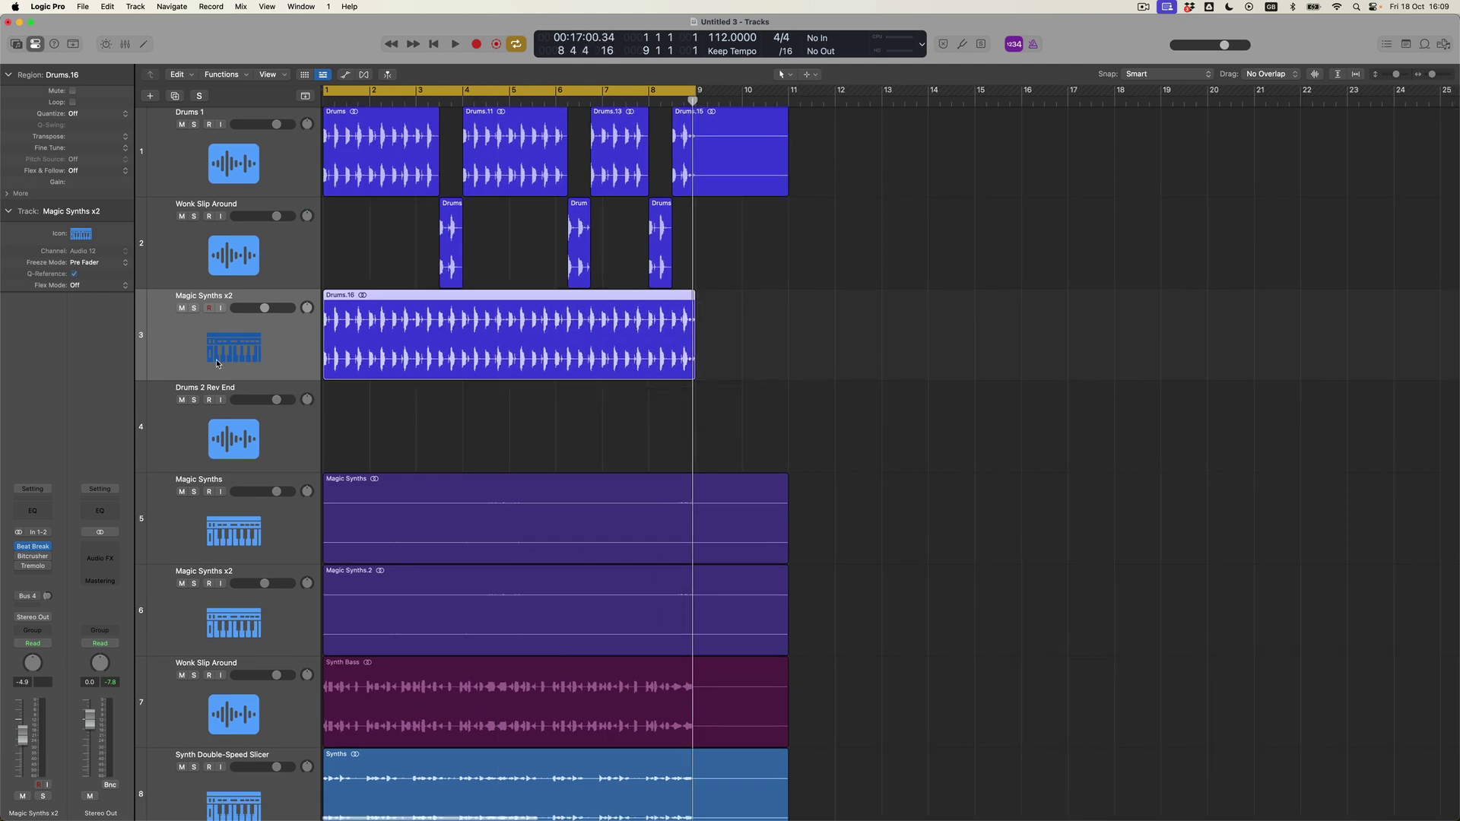
# Solo and play the new Magic Synths x2 drum track from the start, and replace its Tremolo with a stereo AutoFilter.
pyautogui.click(195, 309)
pyautogui.press('Return')
pyautogui.press('space')
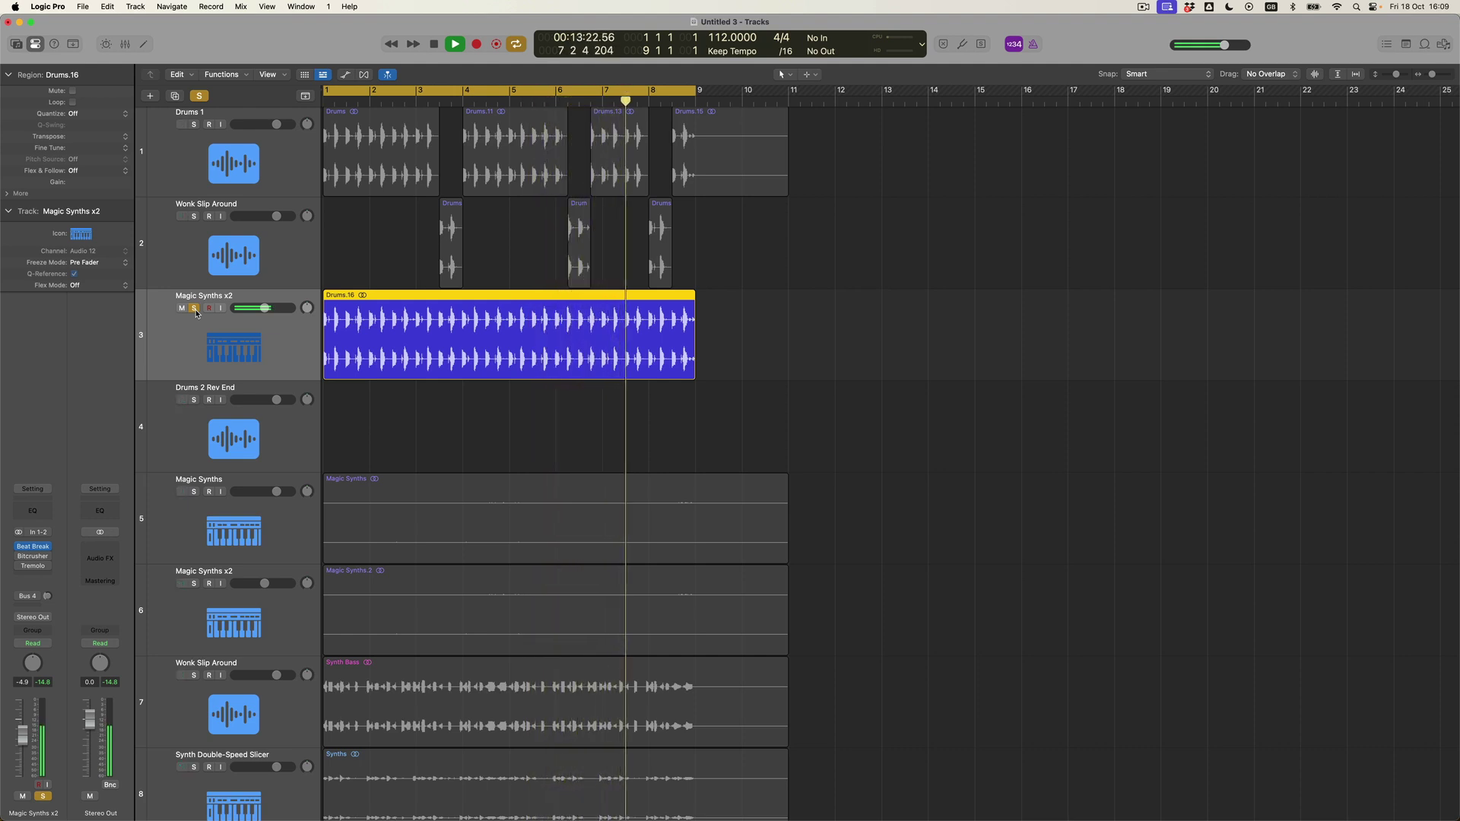
pyautogui.click(45, 566)
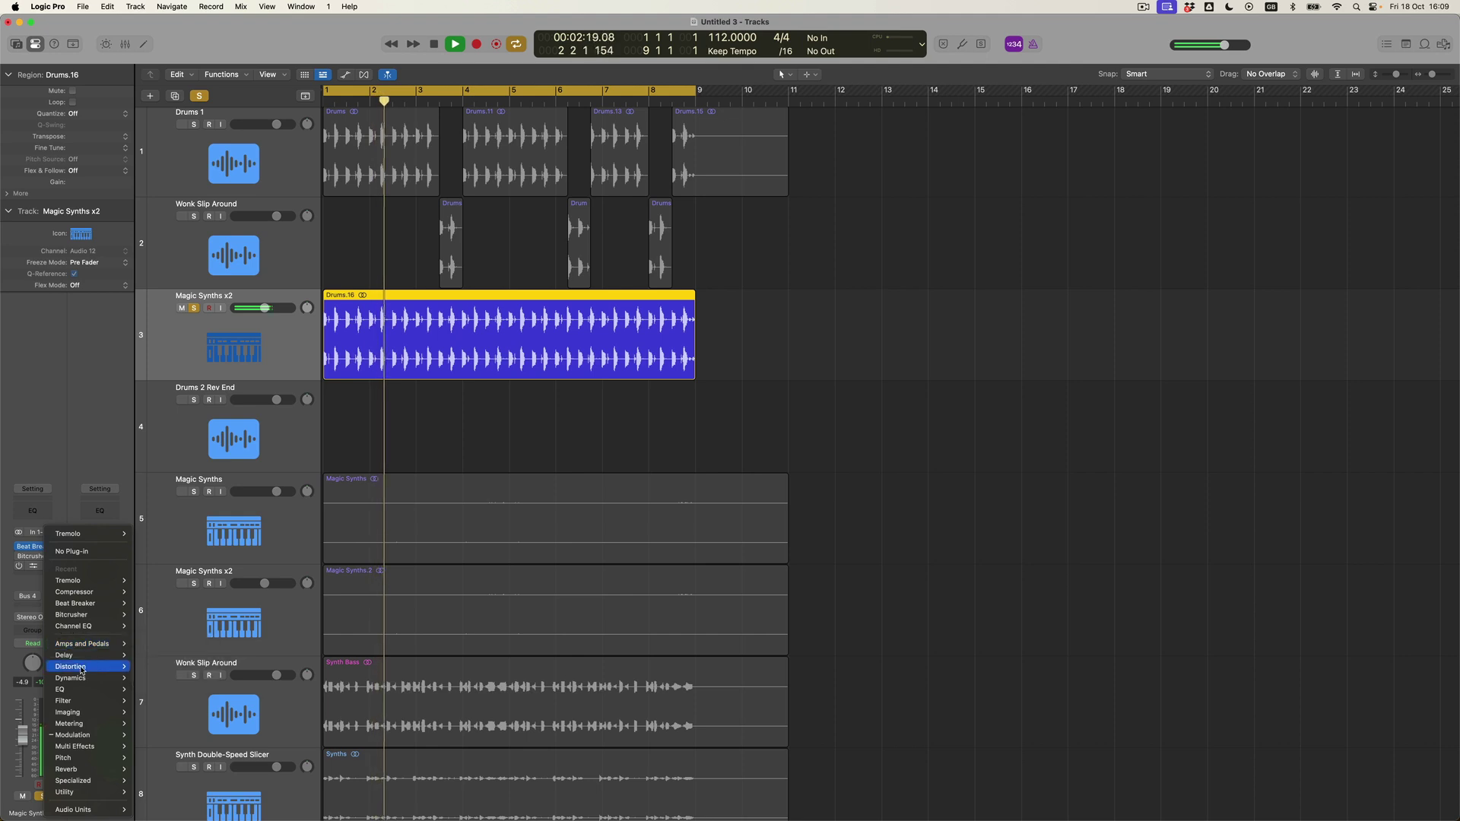
pyautogui.moveTo(81, 669)
pyautogui.moveTo(87, 701)
pyautogui.moveTo(169, 702)
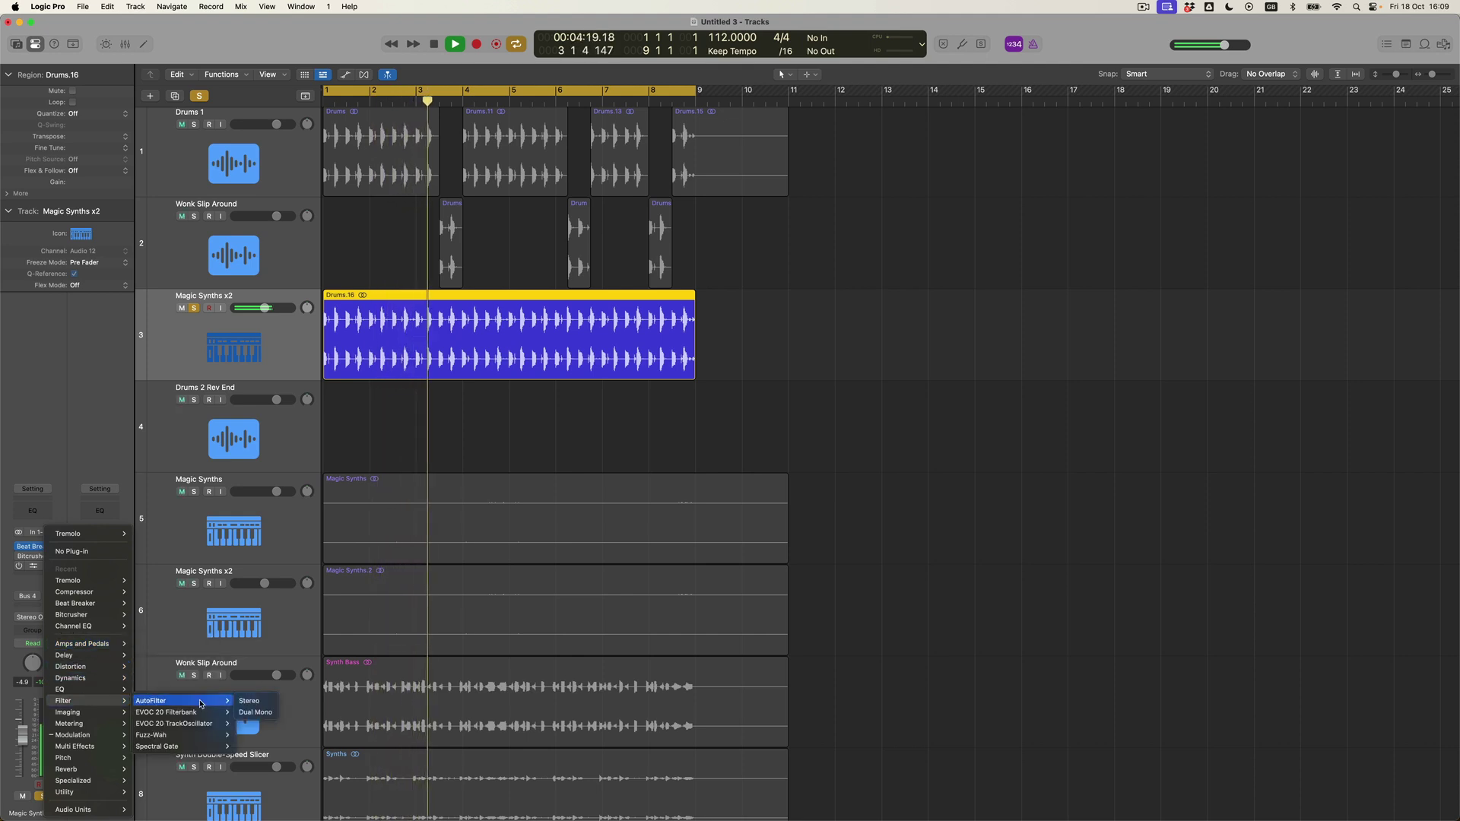
pyautogui.click(254, 701)
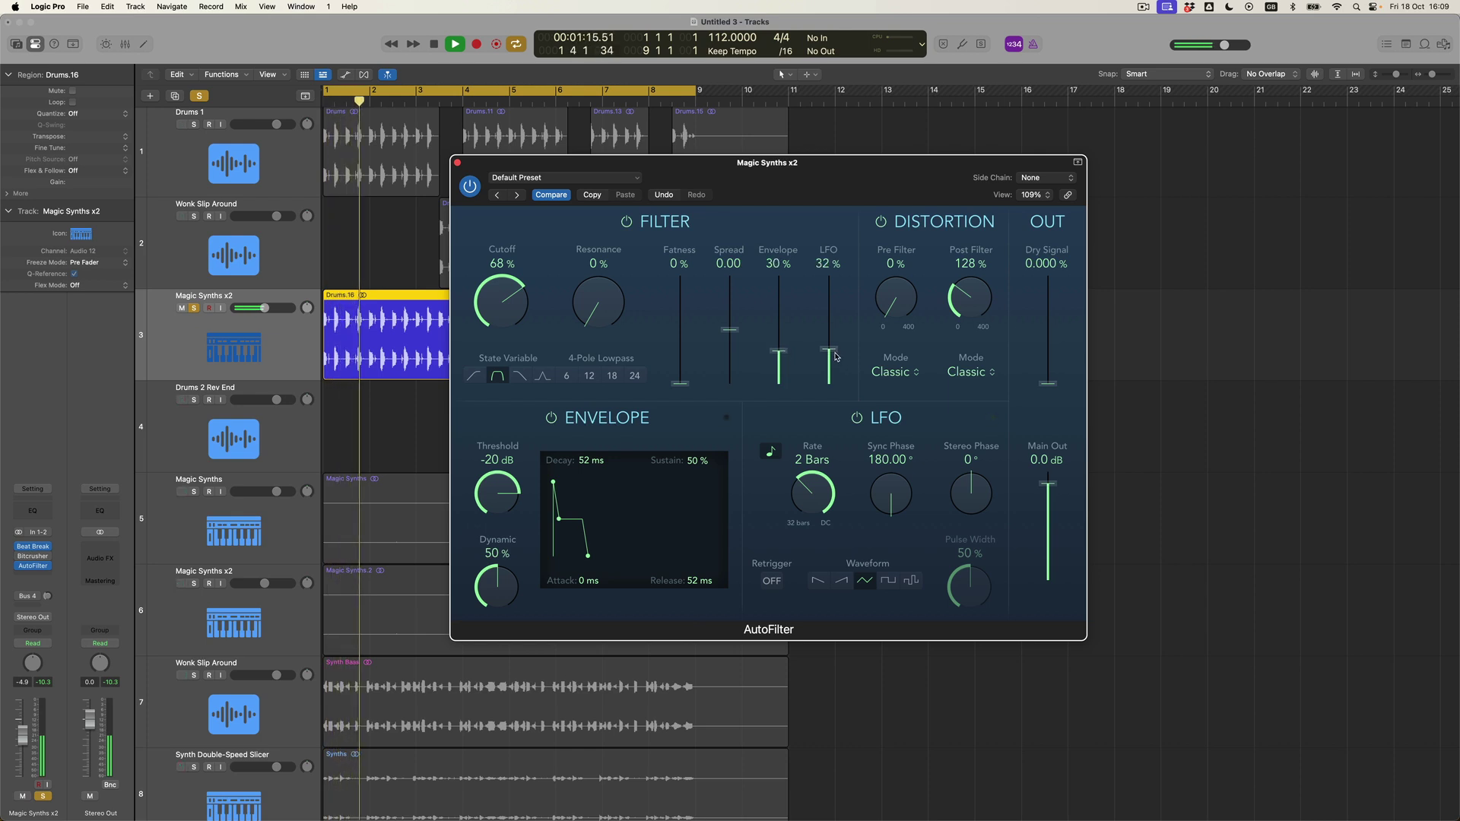
# Reset the AutoFilter cutoff to 66%, resonance to 18% and LFO amount to 30%.
pyautogui.keyDown('alt'); pyautogui.click(503, 307); pyautogui.keyUp('alt')
pyautogui.keyDown('alt'); pyautogui.click(599, 307); pyautogui.keyUp('alt')
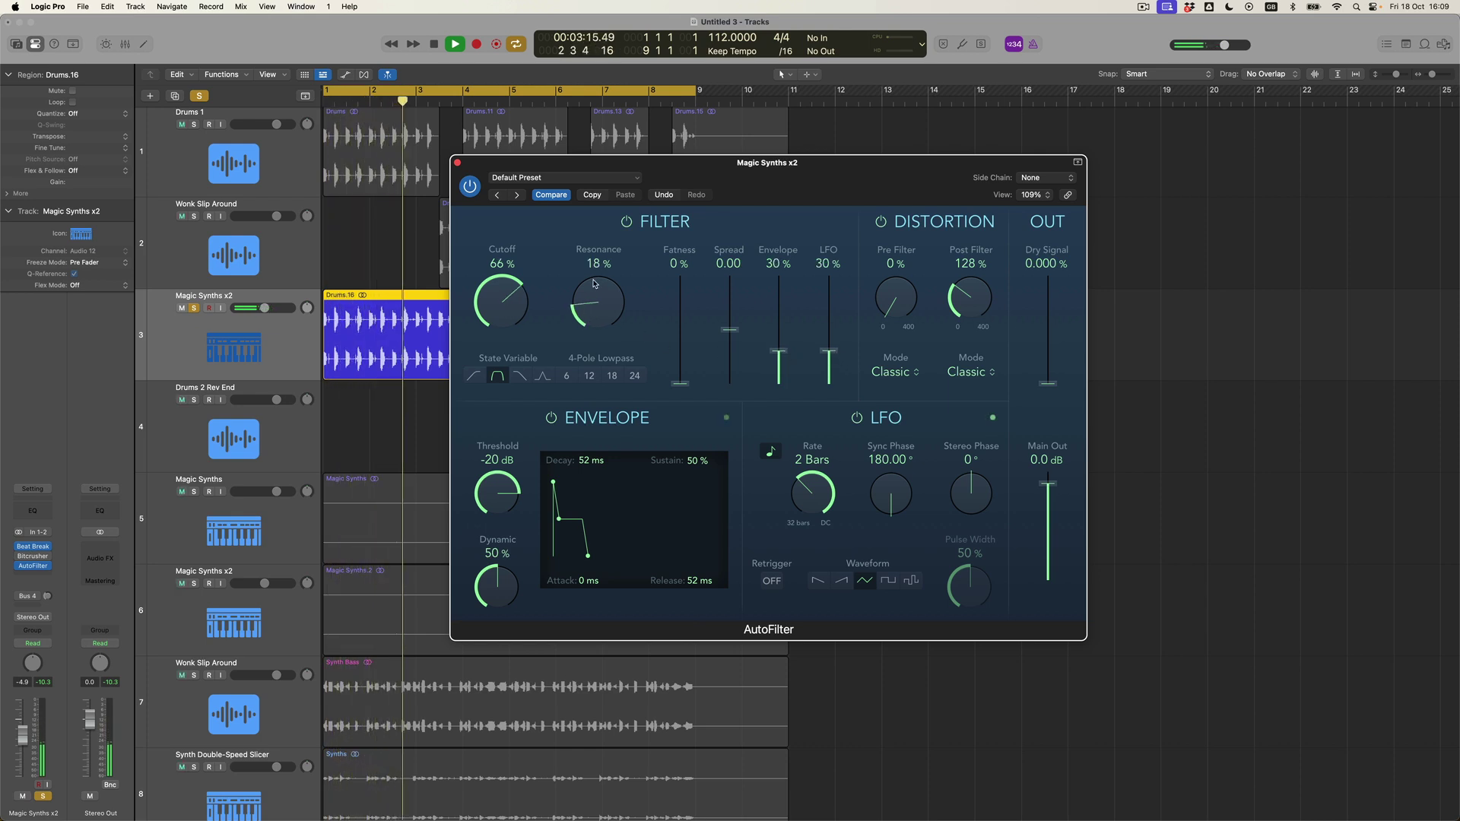
pyautogui.moveTo(495, 165); pyautogui.dragTo(678, 225)
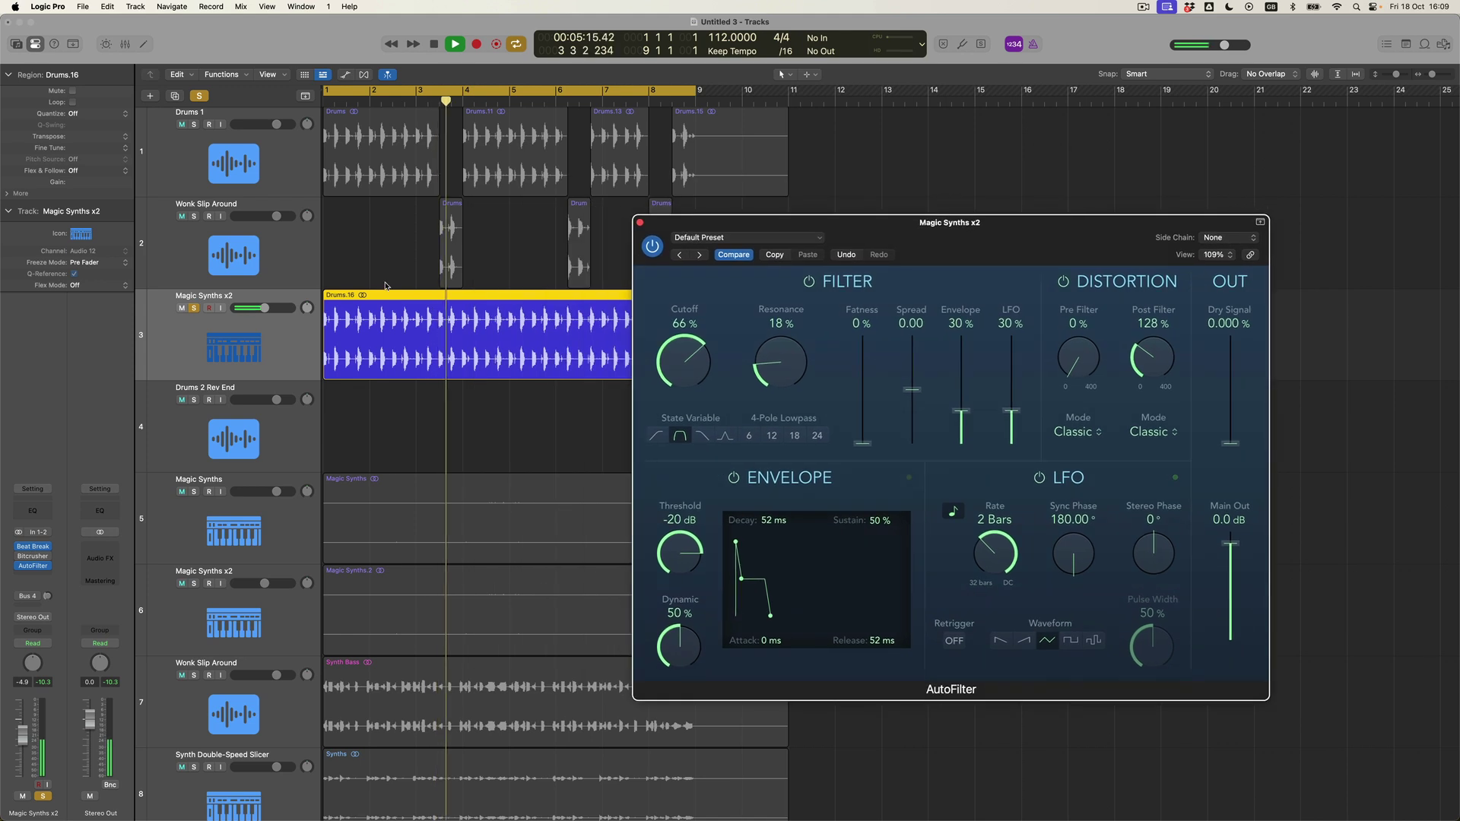
# Add Drums 1 and the upper Wonk Slip Around track to the soloed playback, and close AutoFilter.
pyautogui.click(194, 216)
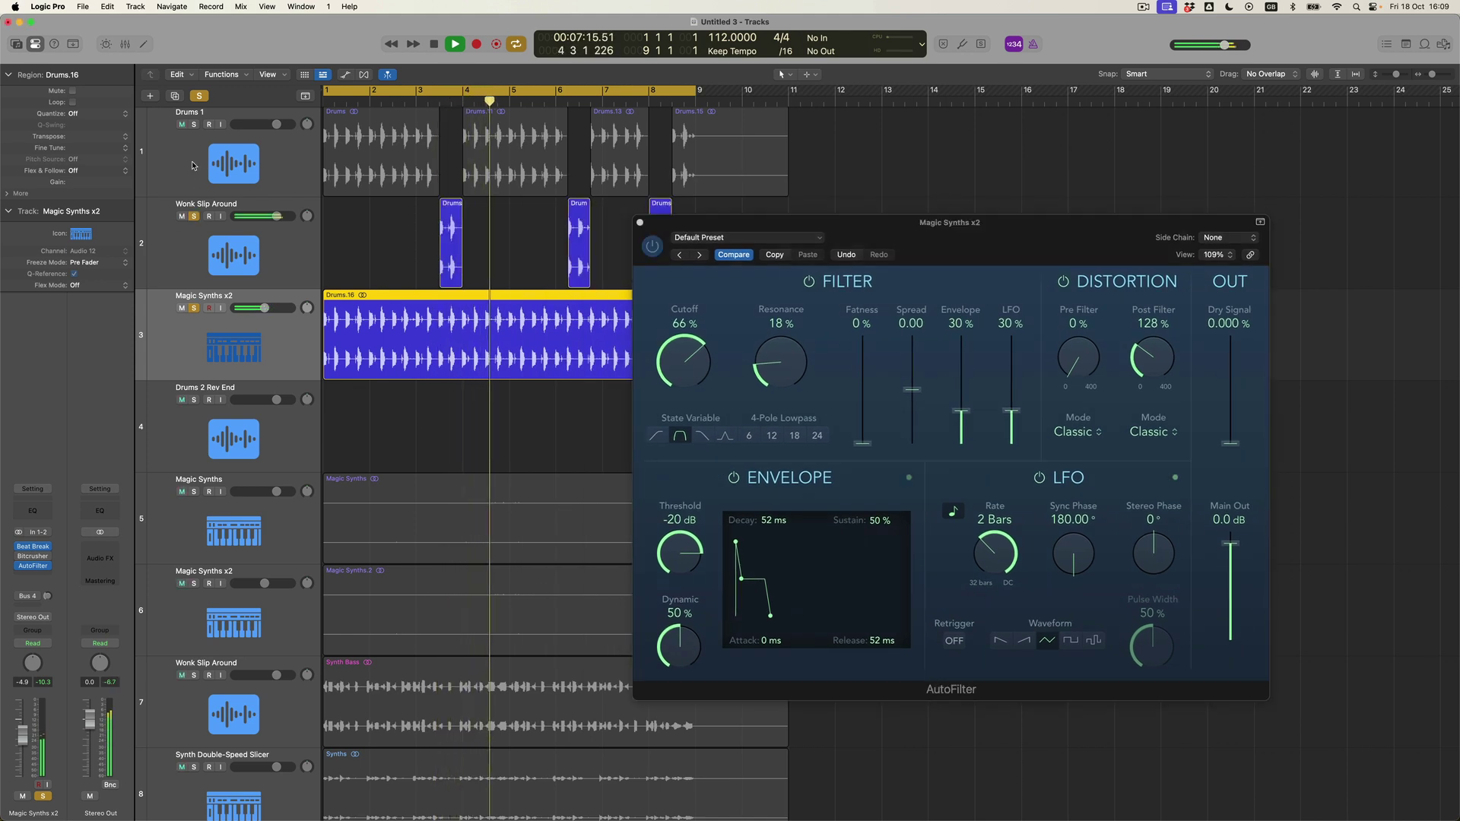
pyautogui.click(195, 124)
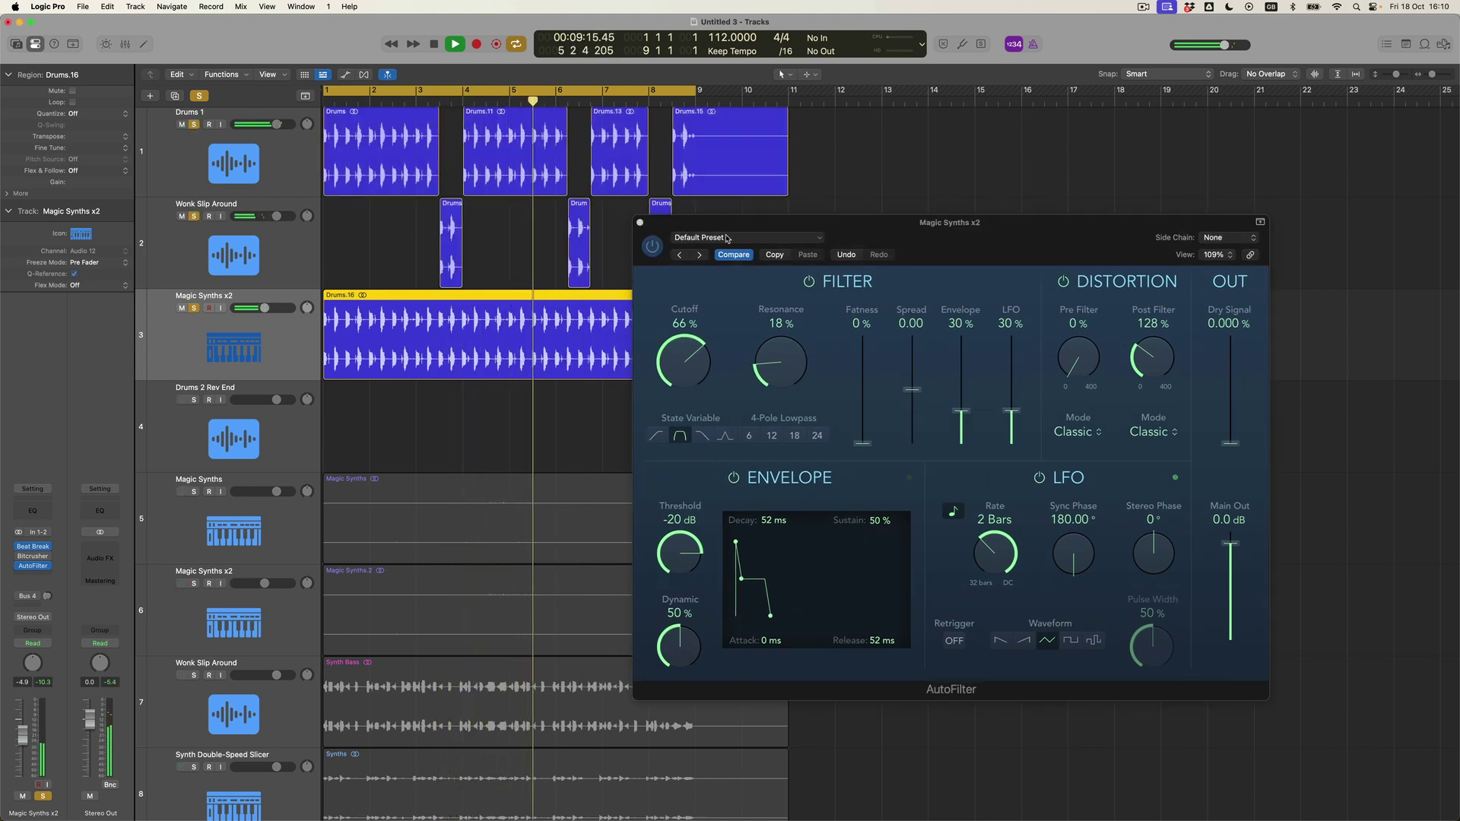
pyautogui.click(639, 223)
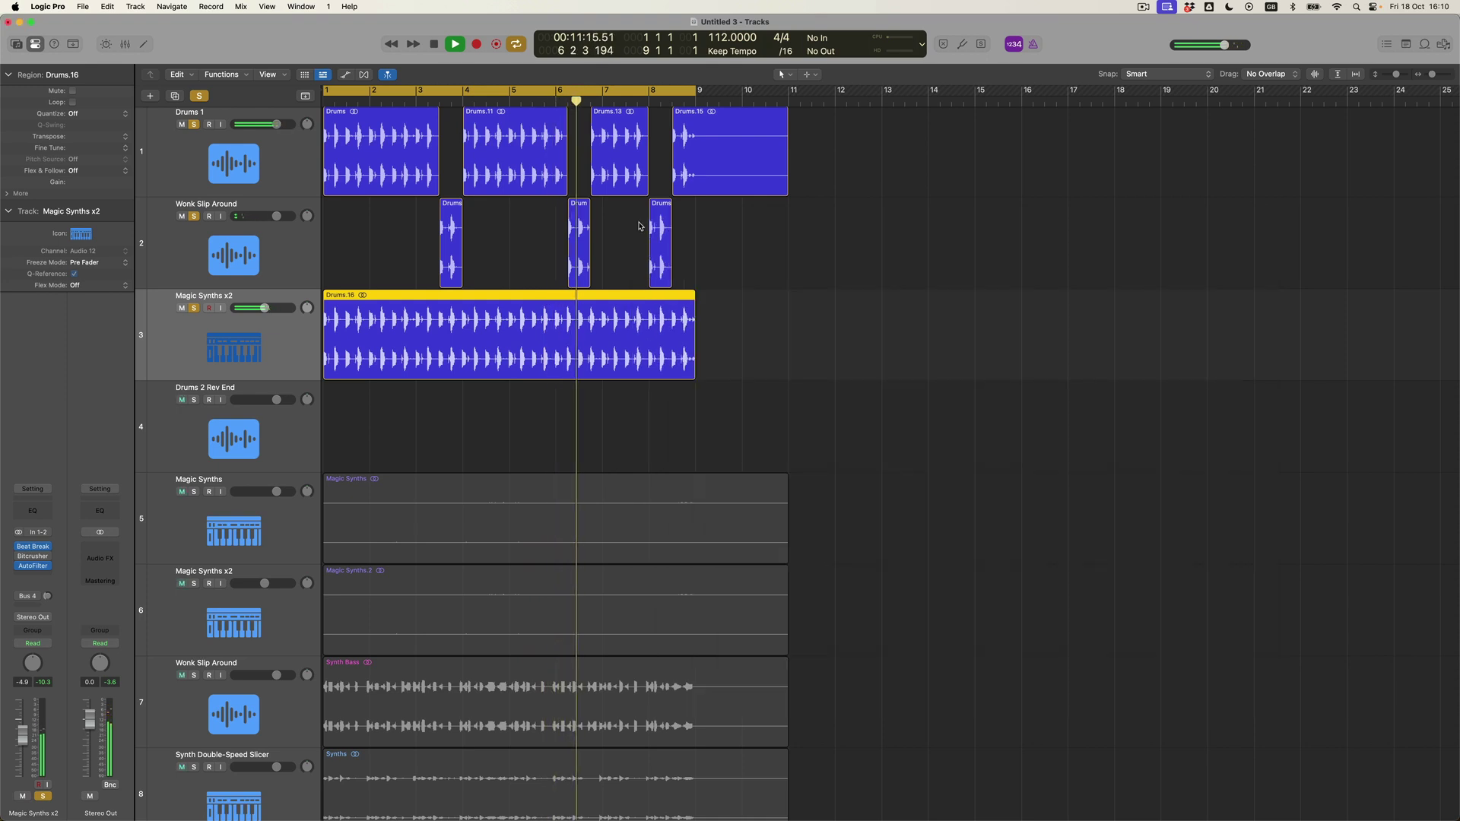
# Add Magic Synths and the lower Magic Synths x2 track to the soloed playback.
pyautogui.press('super+Up')
pyautogui.press('super+Up')
pyautogui.press('super+Up')
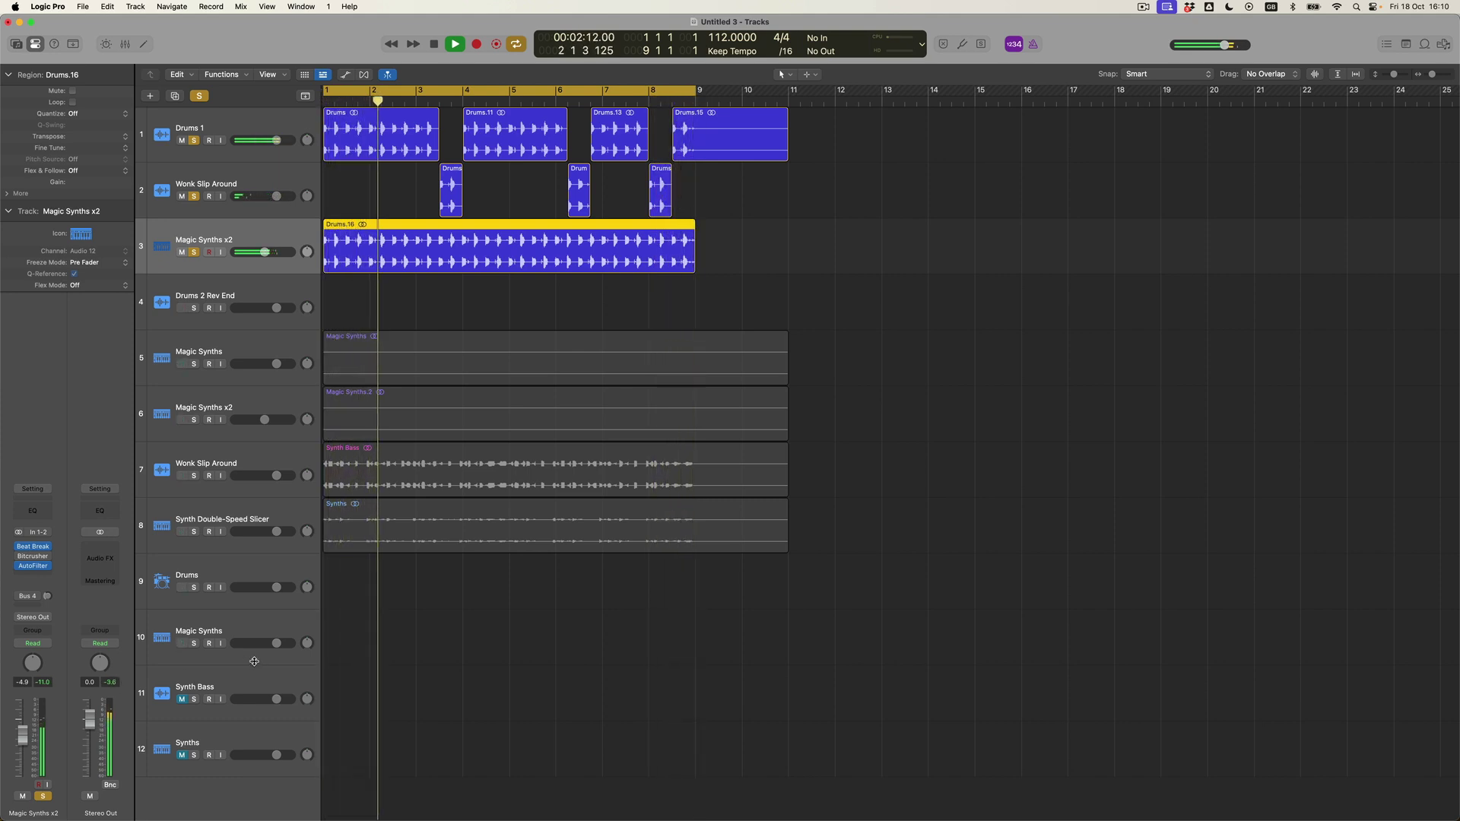
pyautogui.click(194, 364)
pyautogui.click(194, 420)
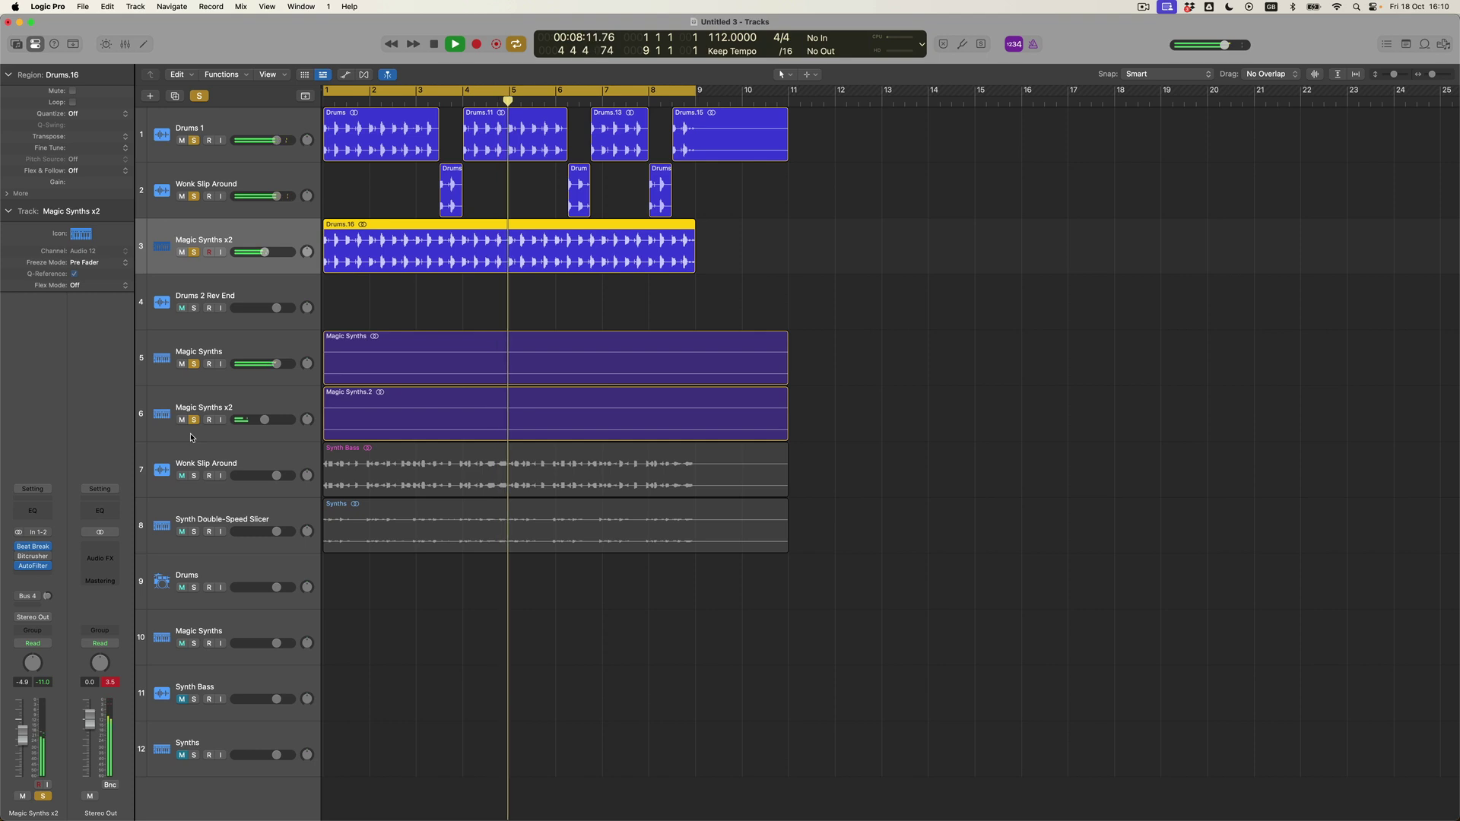
# Add Synth Double-Speed Slicer to the soloed playback, and clear all solos to hear the full mix.
pyautogui.press('super+Up')
pyautogui.press('super+Up')
pyautogui.press('super+Right')
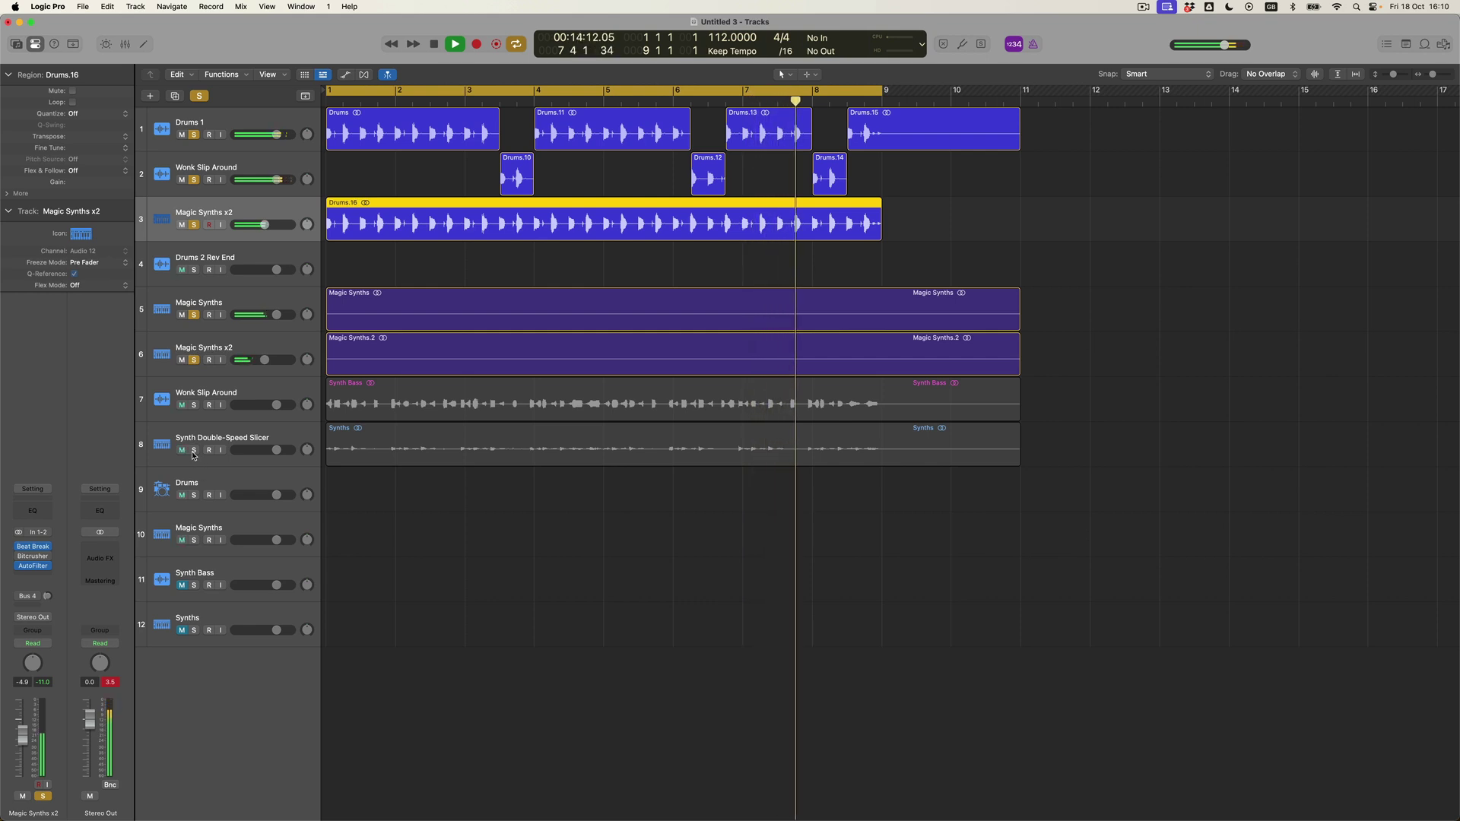
pyautogui.click(194, 451)
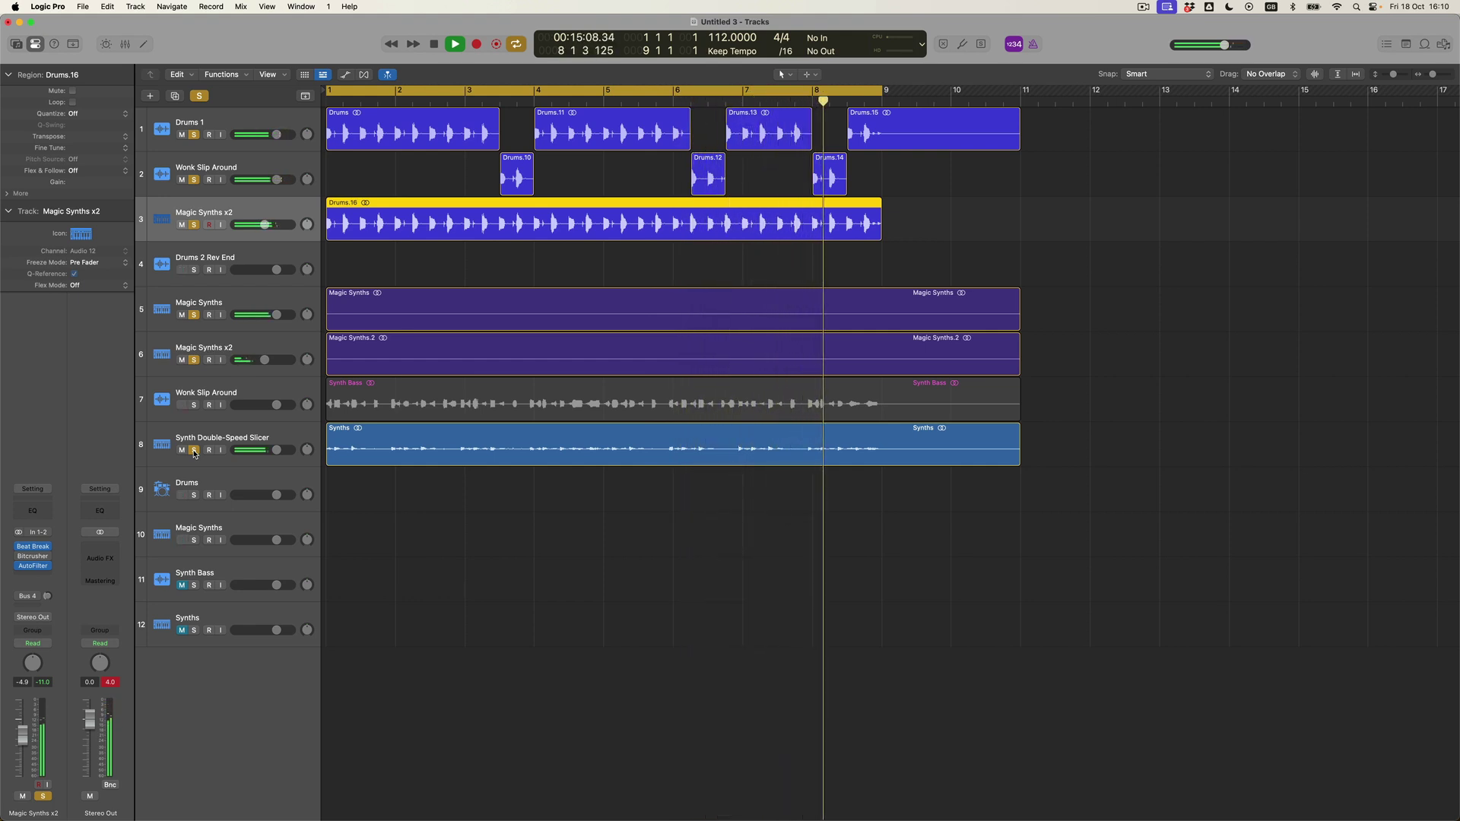
pyautogui.click(194, 451)
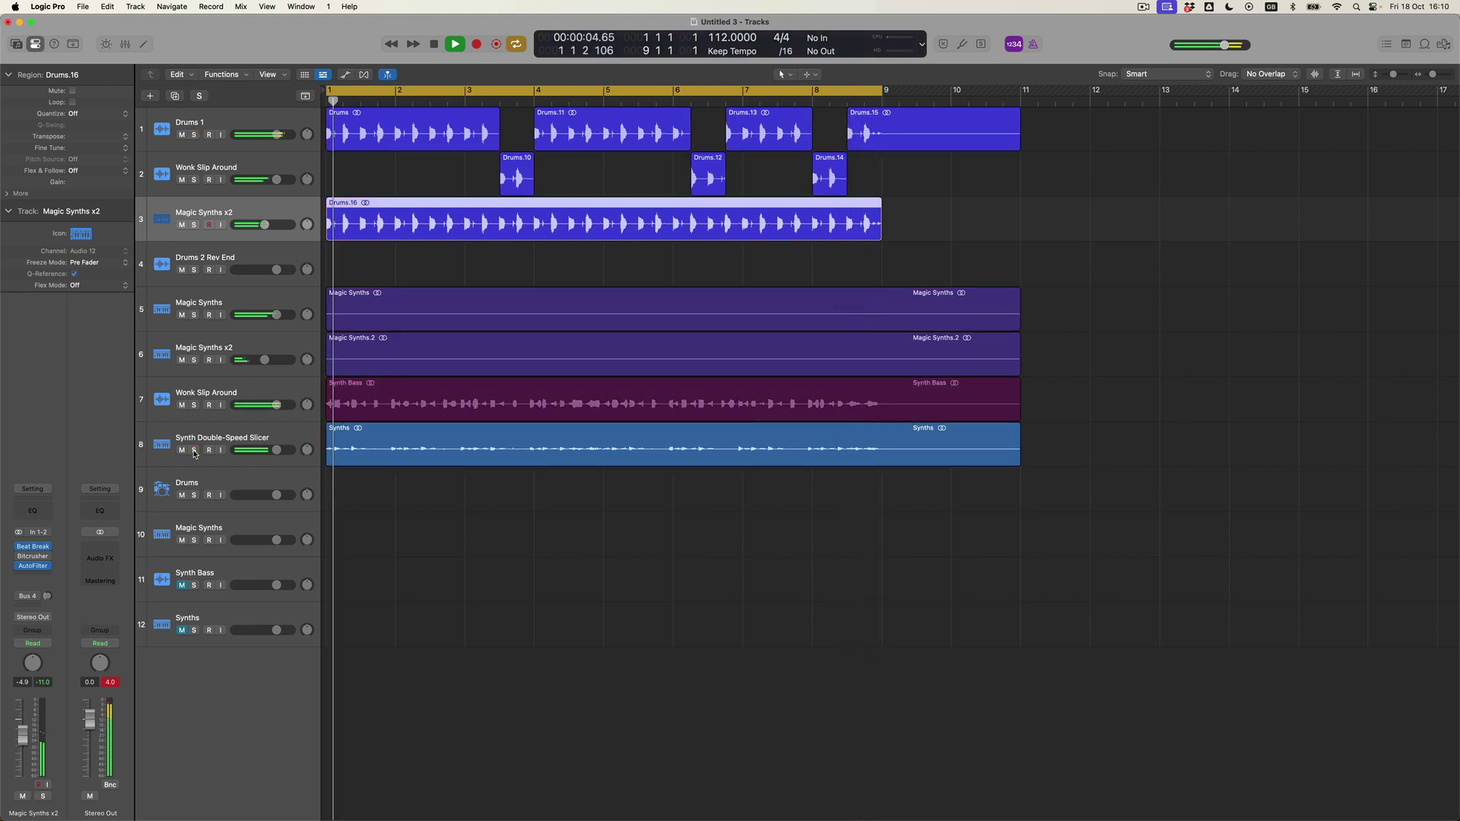
# Compare the mix with and without Synth Double-Speed Slicer, and lower that track's volume to about -3.8 dB.
pyautogui.click(204, 394)
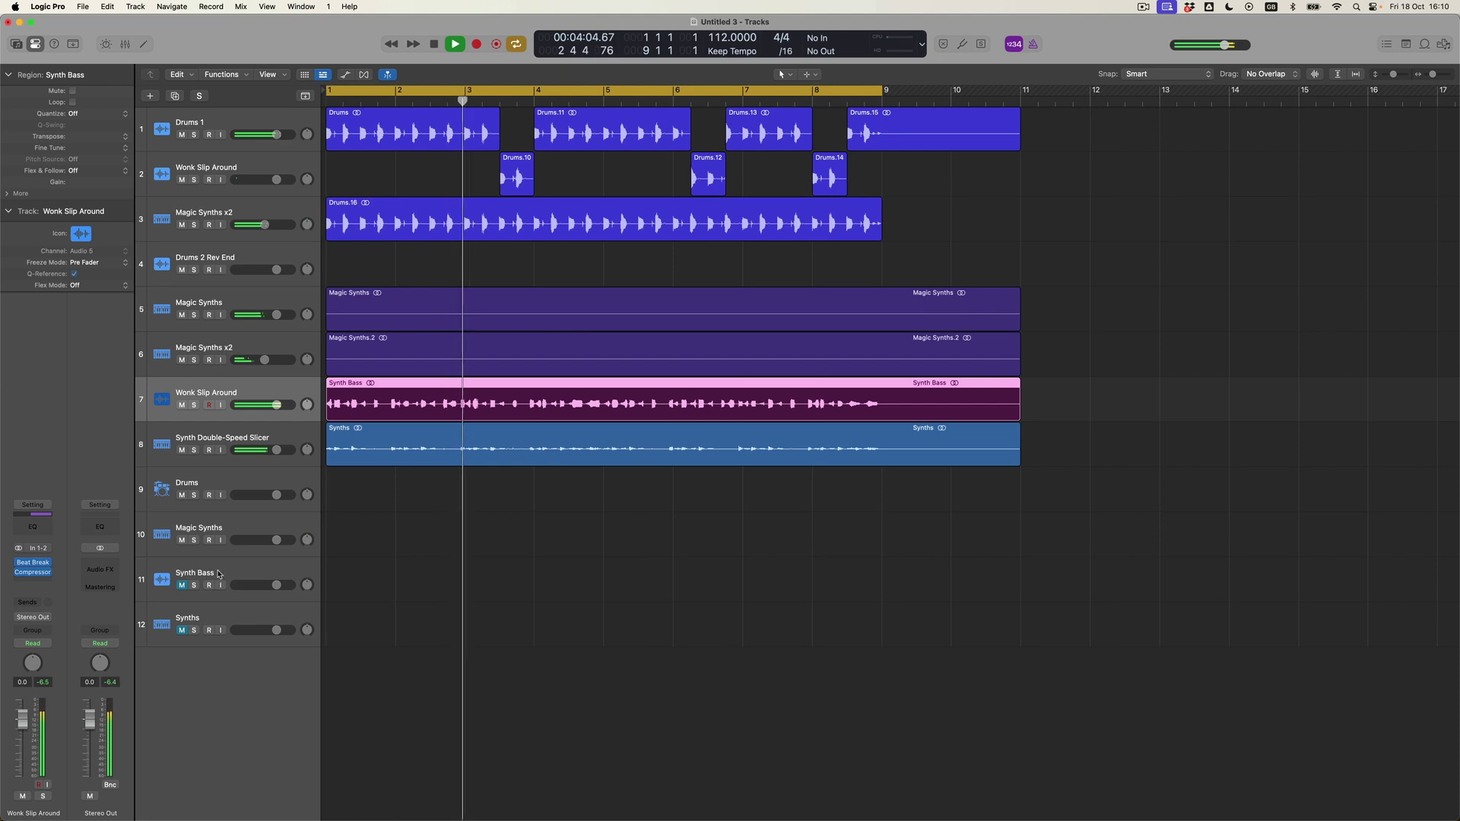
pyautogui.click(181, 451)
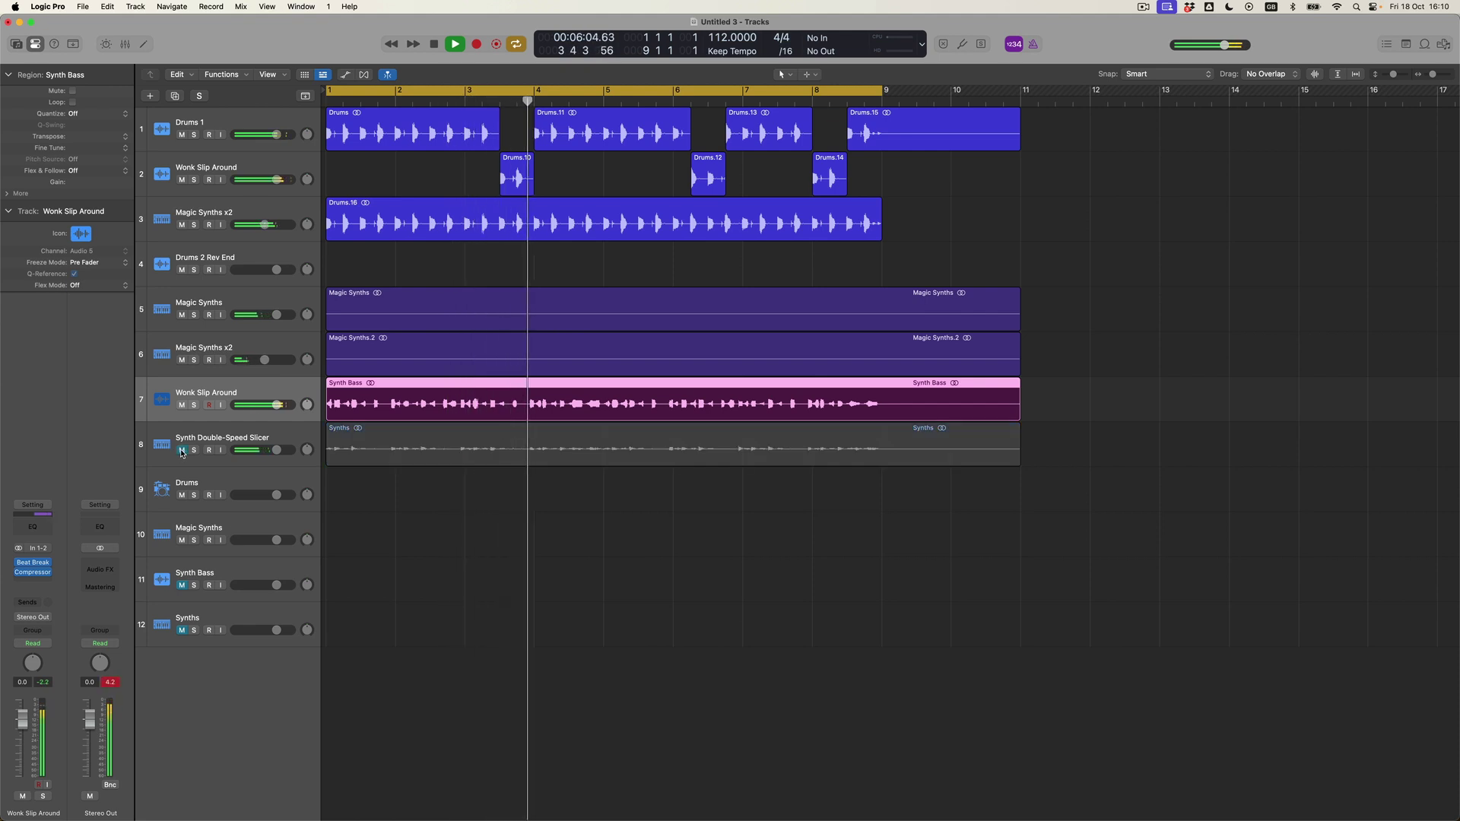
pyautogui.click(181, 453)
pyautogui.moveTo(277, 450); pyautogui.dragTo(267, 450)
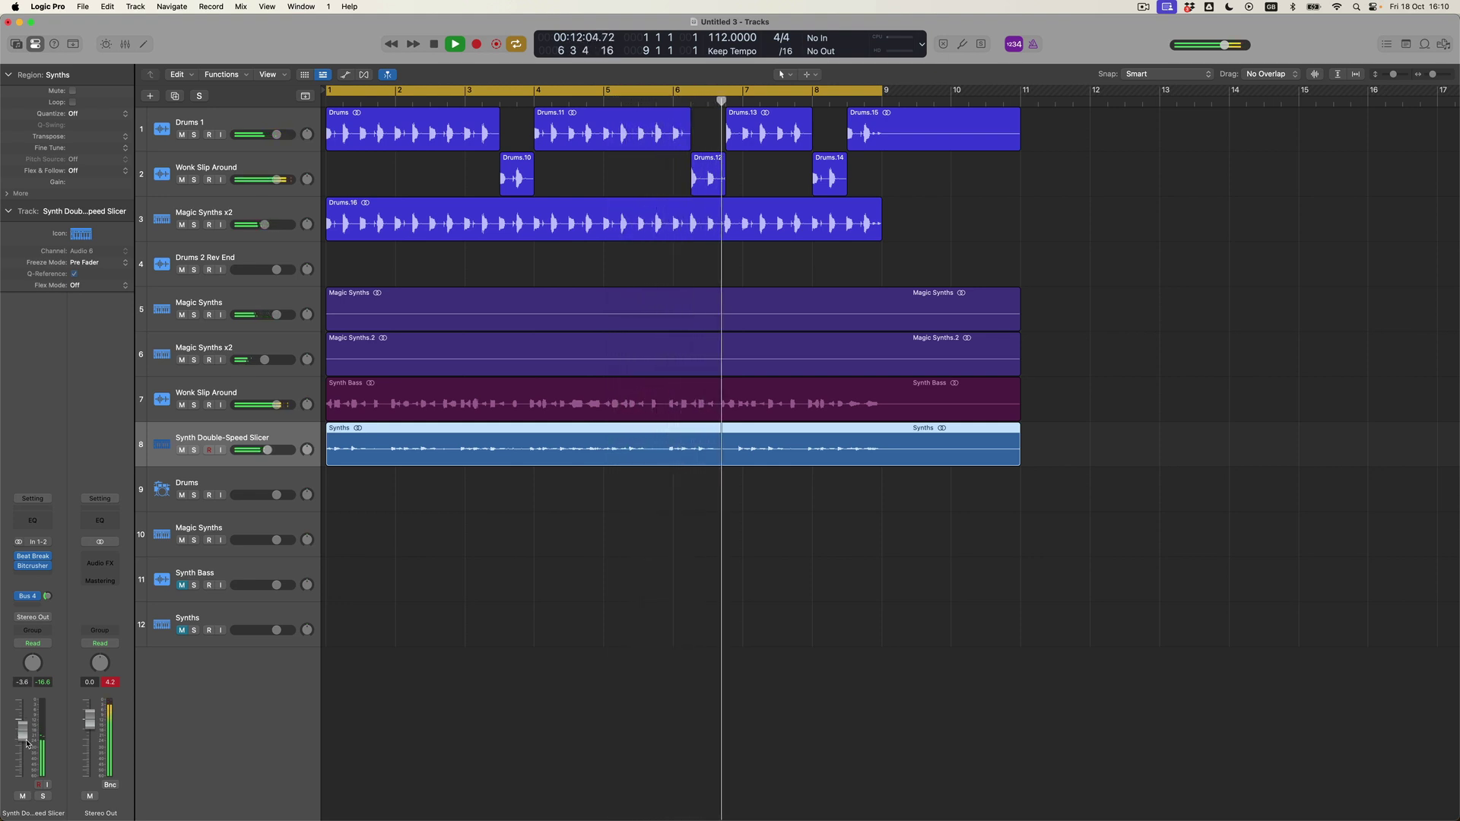
pyautogui.click(115, 684)
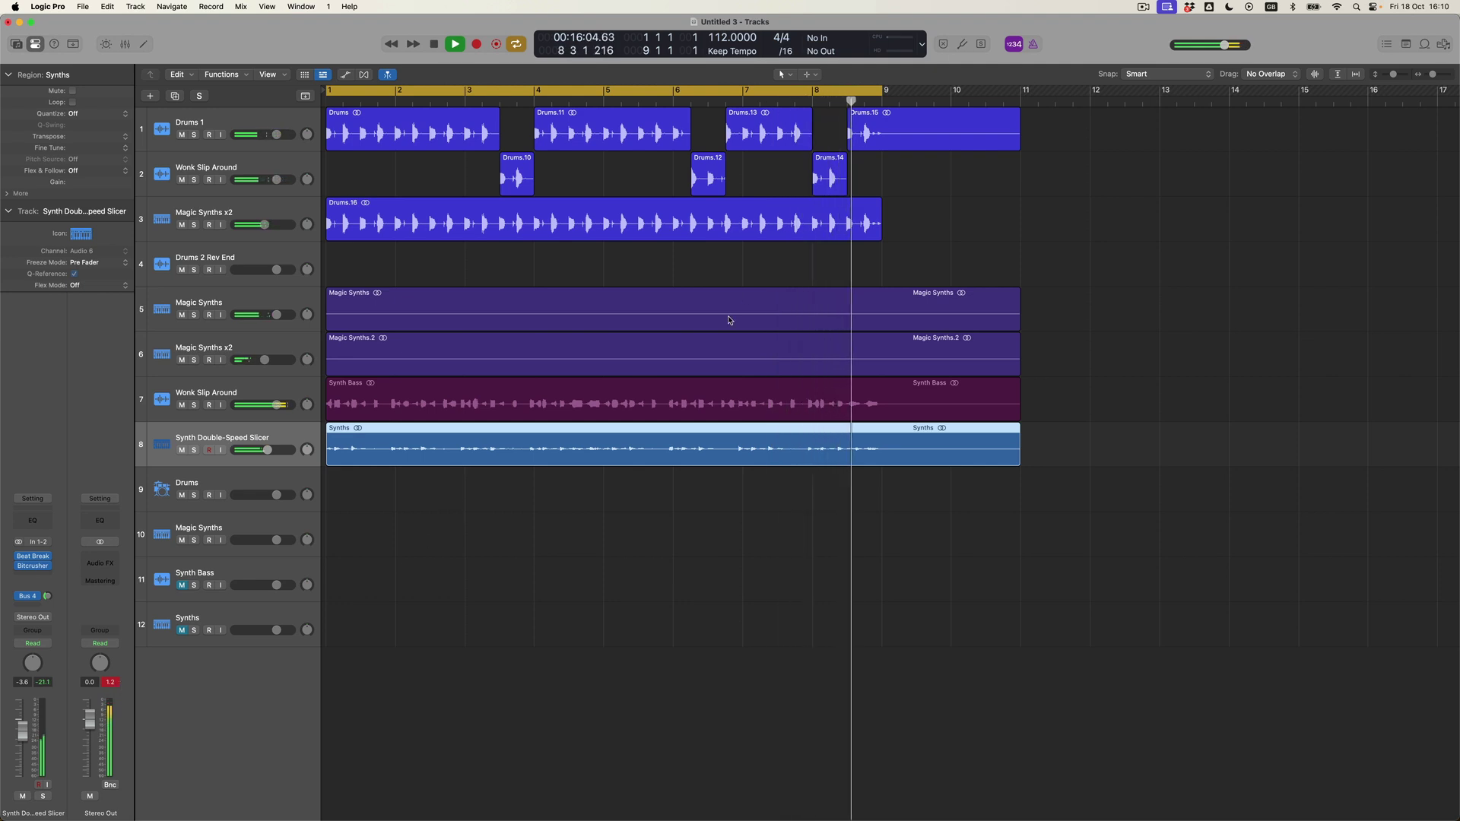
# Split the Drums.16 region at bar 8 with the Scissors tool, and move its last bar to the Drums 2 Rev End track.
pyautogui.press('t')
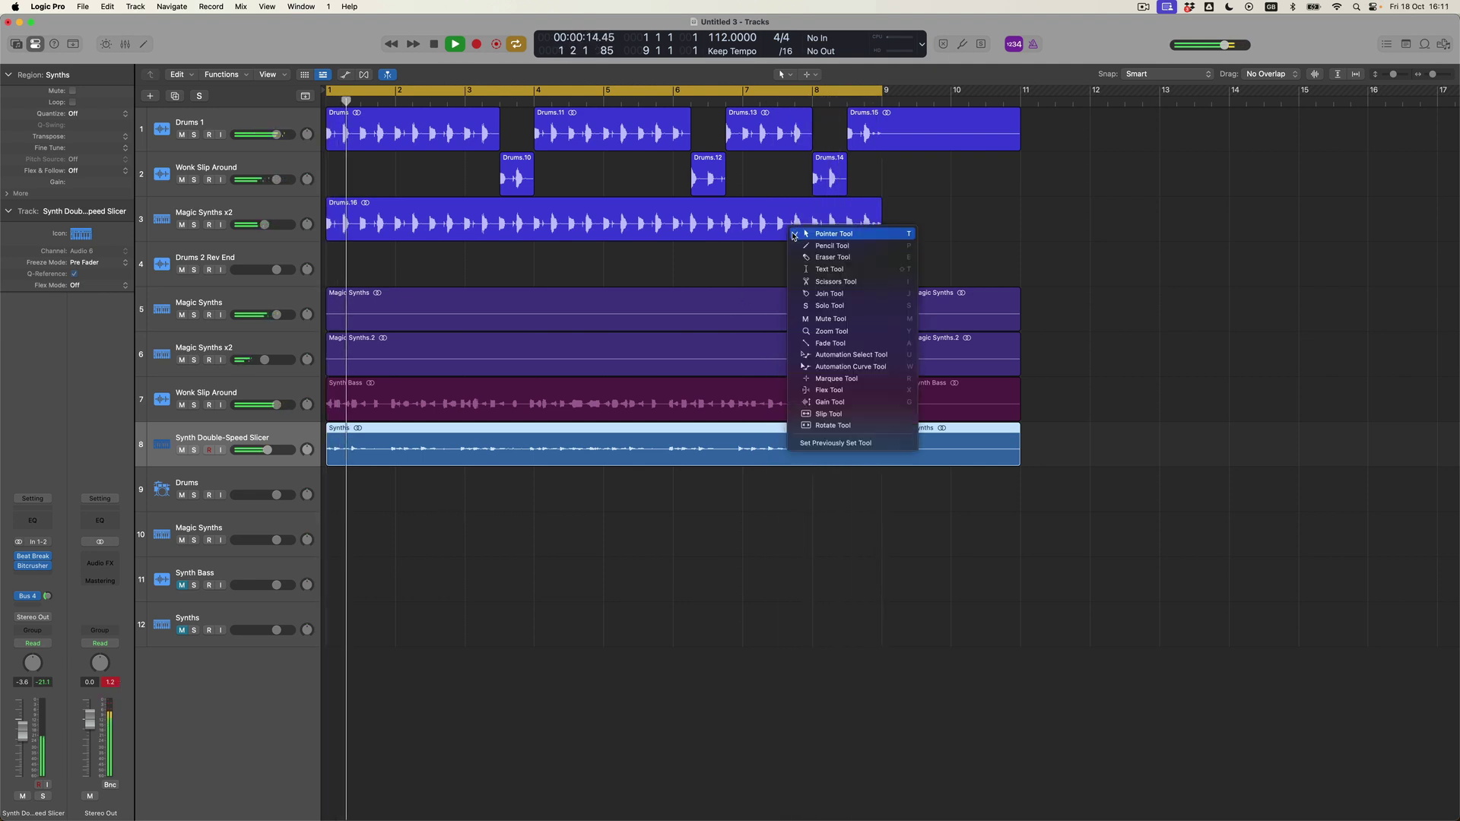
pyautogui.click(809, 283)
pyautogui.click(815, 228)
pyautogui.press('t')
pyautogui.click(834, 261)
pyautogui.moveTo(834, 214); pyautogui.dragTo(833, 259)
# Try muting the Drums.15 and Drums.14 regions in bar 8, and unmute Drums.14.
pyautogui.moveTo(948, 221); pyautogui.dragTo(841, 171)
pyautogui.press('m')
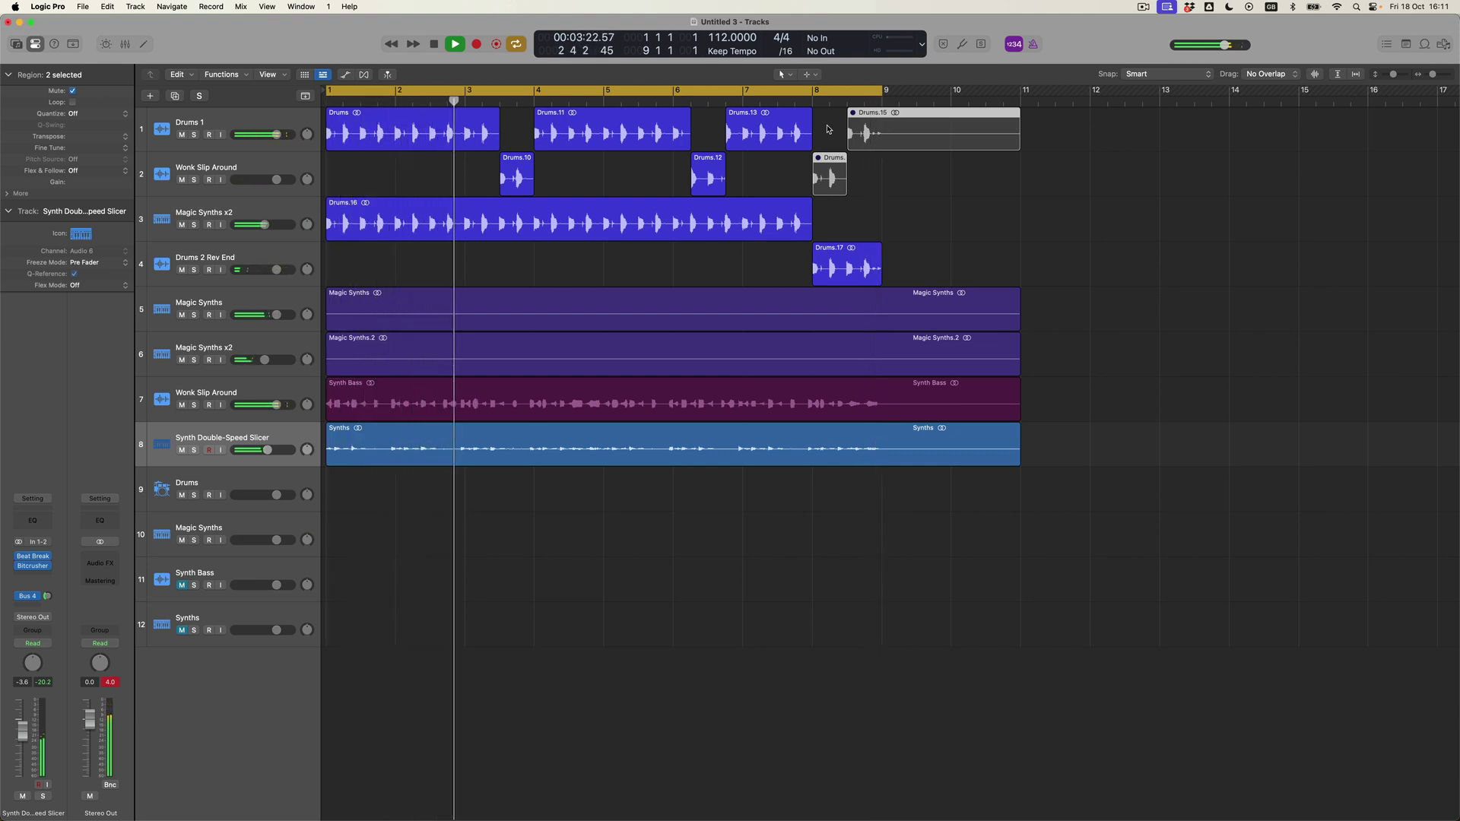
pyautogui.click(861, 203)
pyautogui.click(837, 186)
pyautogui.hotkey('ctrl', 'm')
# Trim the start of the Drums 2 Rev End region to the middle of bar 8, unmute Drums.15, and end playback.
pyautogui.moveTo(813, 280); pyautogui.dragTo(844, 281)
pyautogui.moveTo(844, 283); pyautogui.dragTo(848, 282)
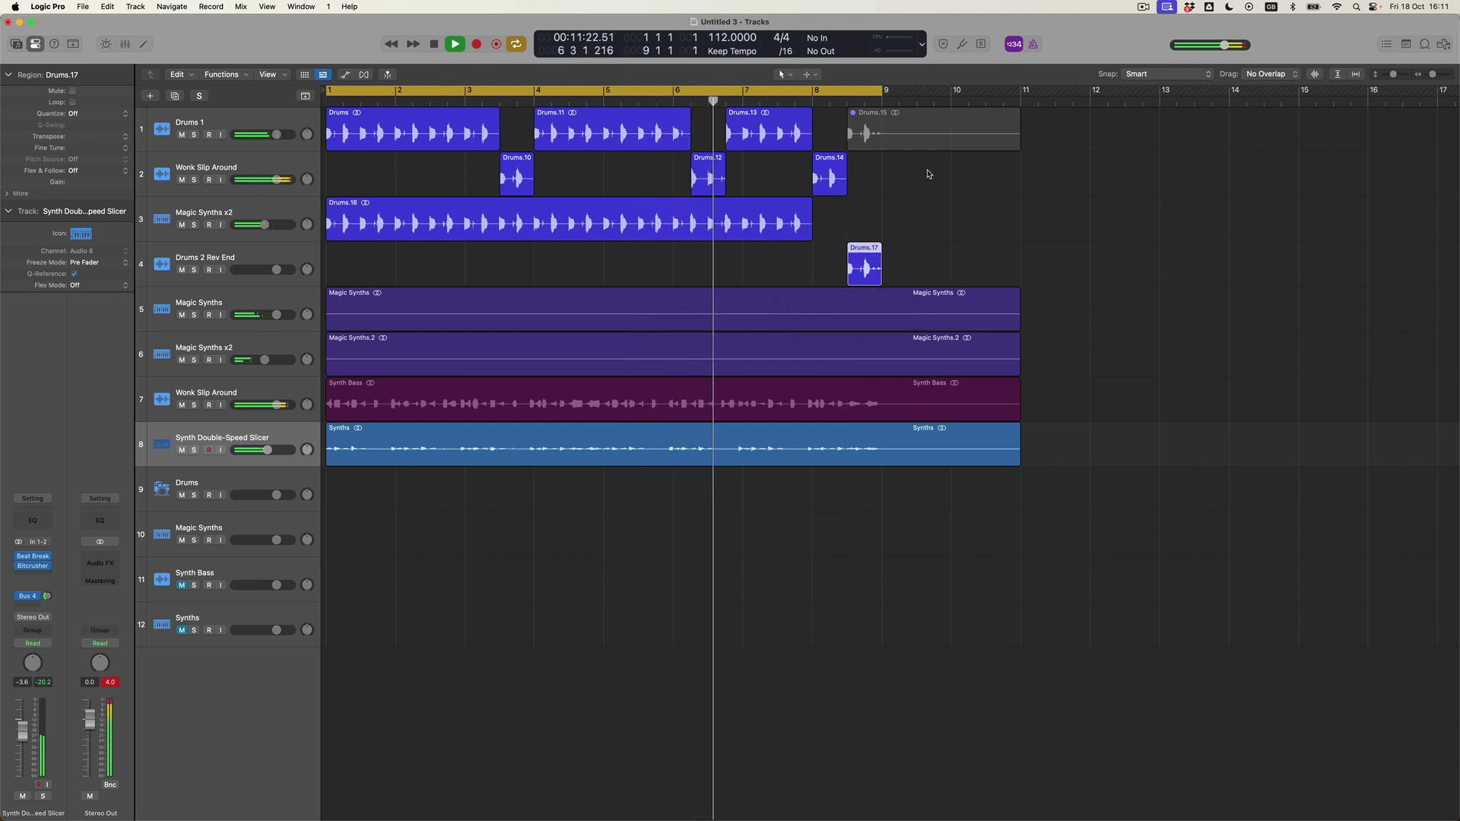
pyautogui.click(954, 147)
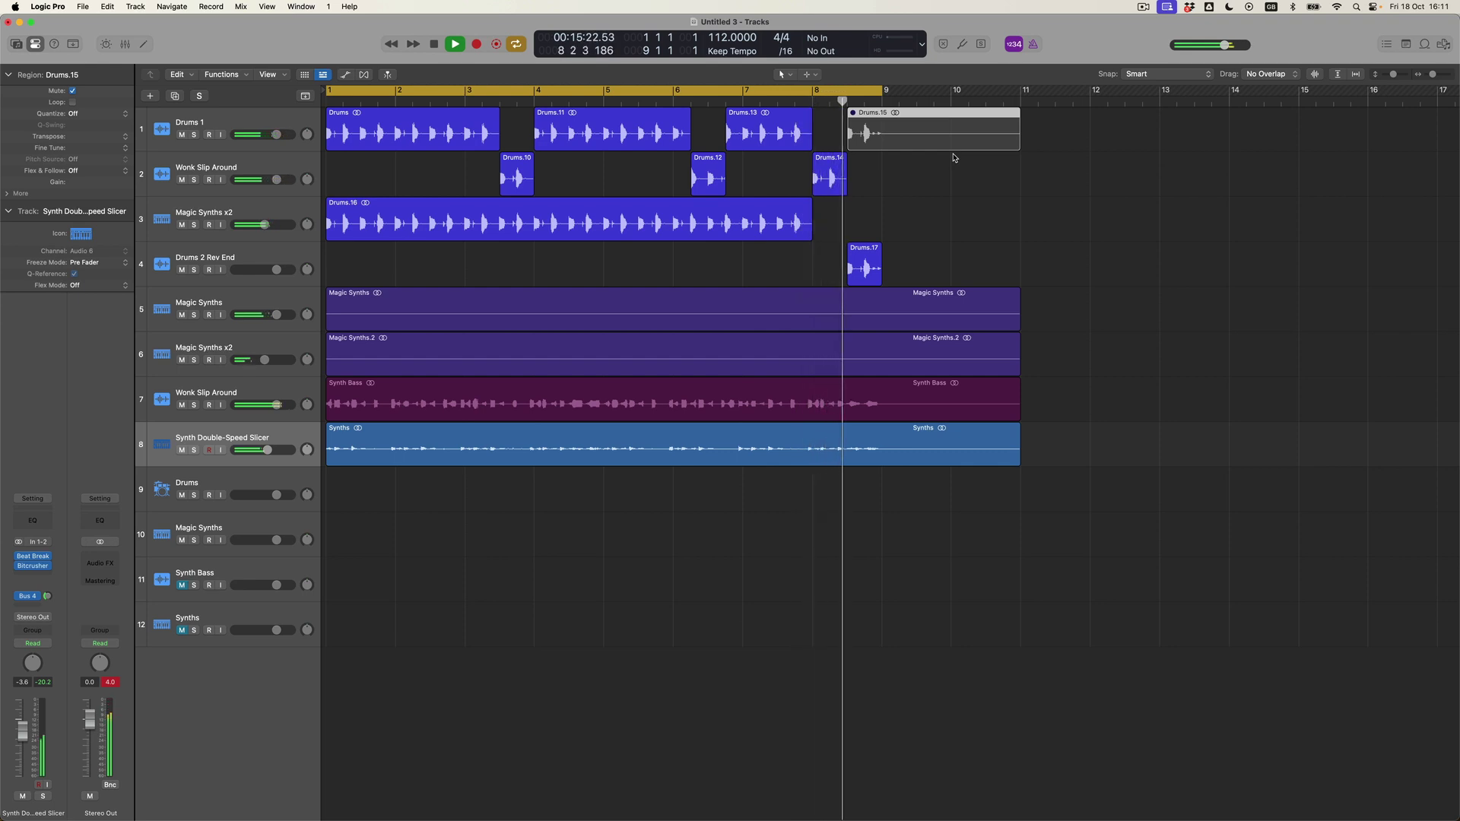
pyautogui.hotkey('ctrl', 'm')
pyautogui.press('space')
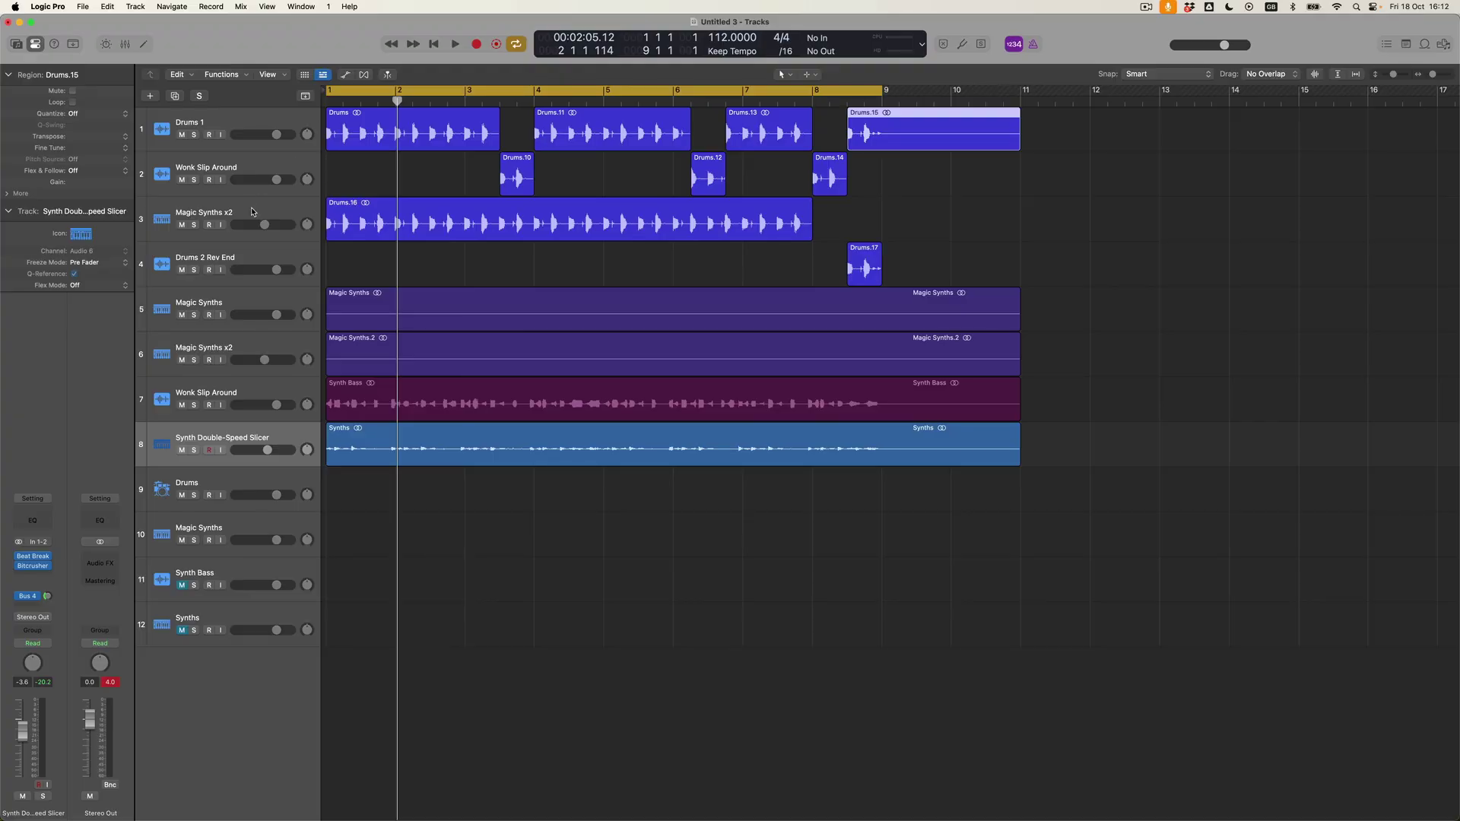
# Select the Magic Synths x2 track that holds the copied drum region.
pyautogui.click(251, 211)
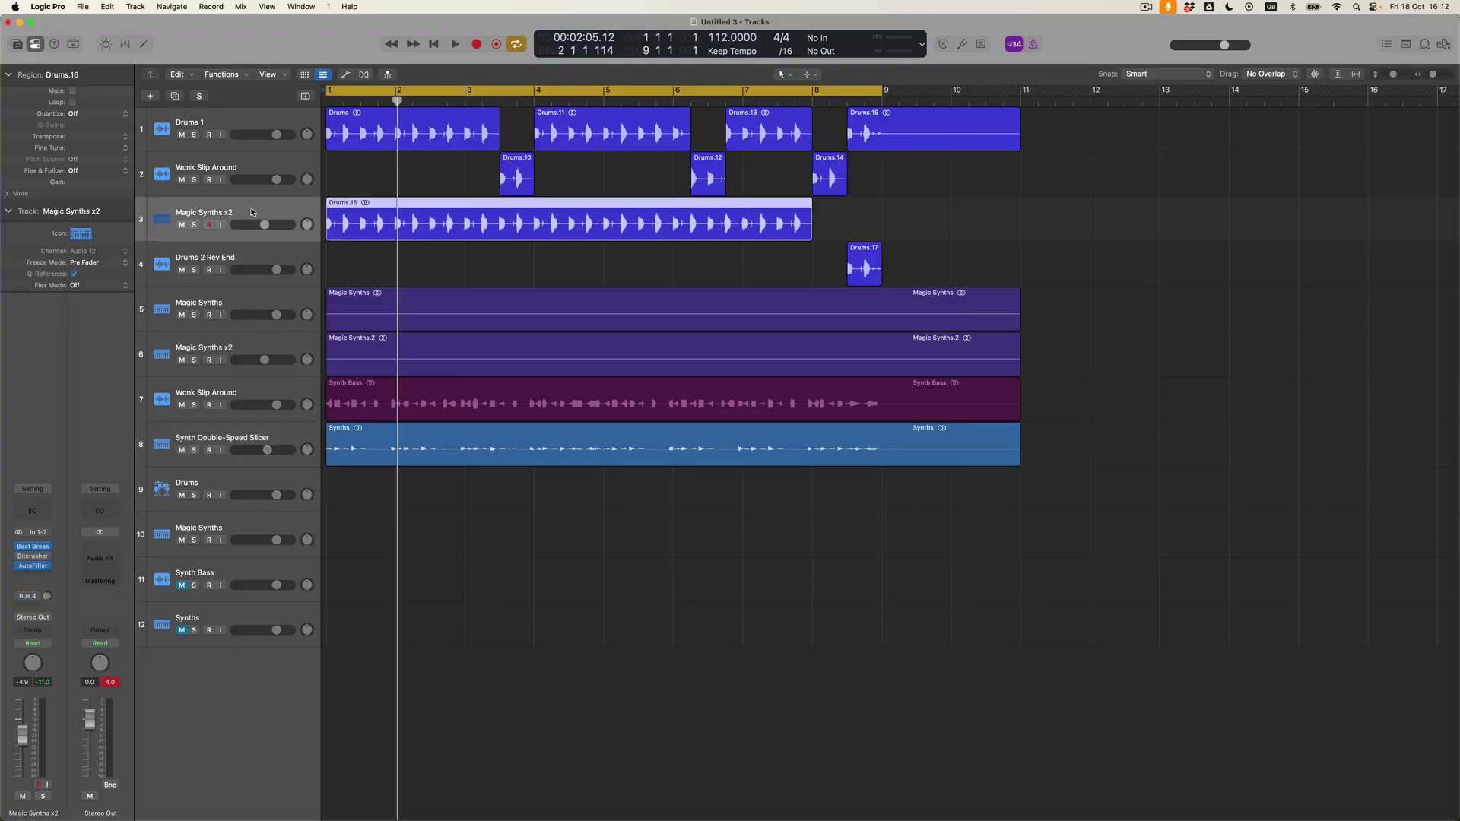